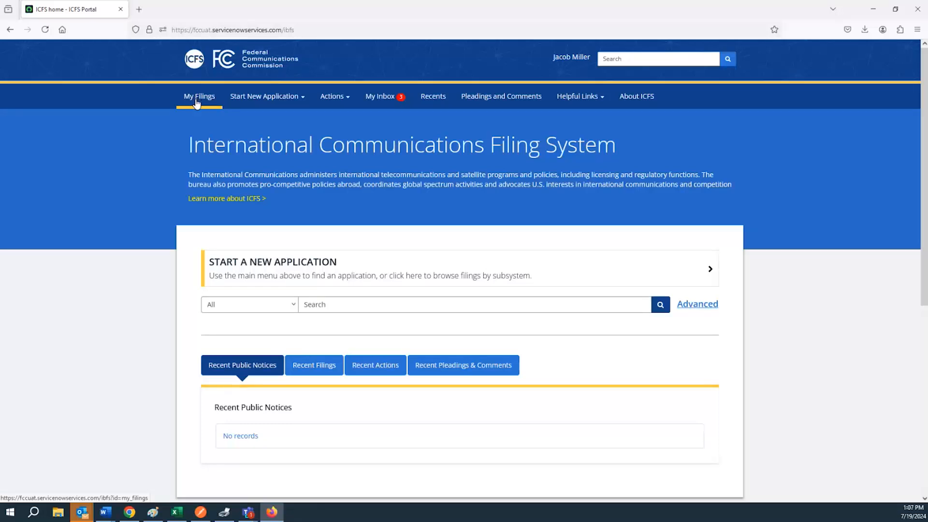
Step: Show My Filings to list the draft applications, including 'Demo Application SES'
left_click(197, 100)
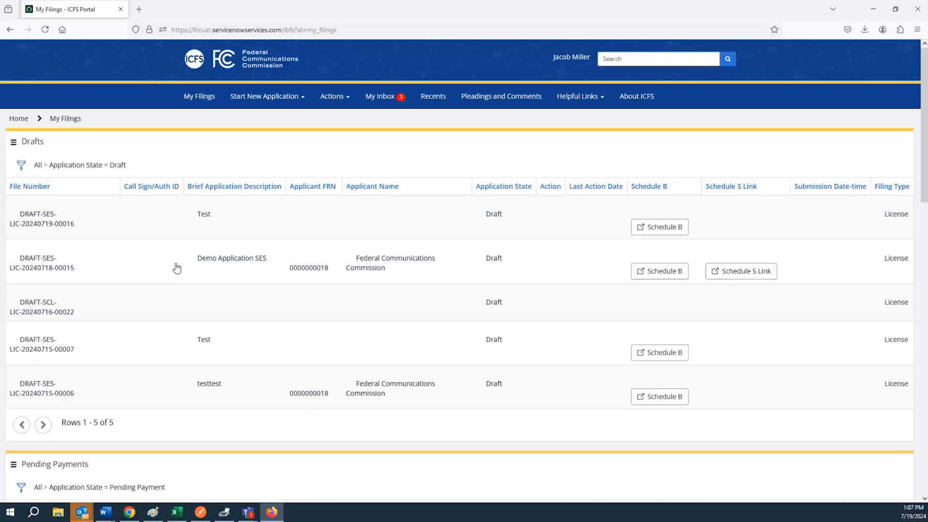
Step: Open the 'Demo Application SES' draft and expand the 25a Class of Station dropdown
left_click(176, 269)
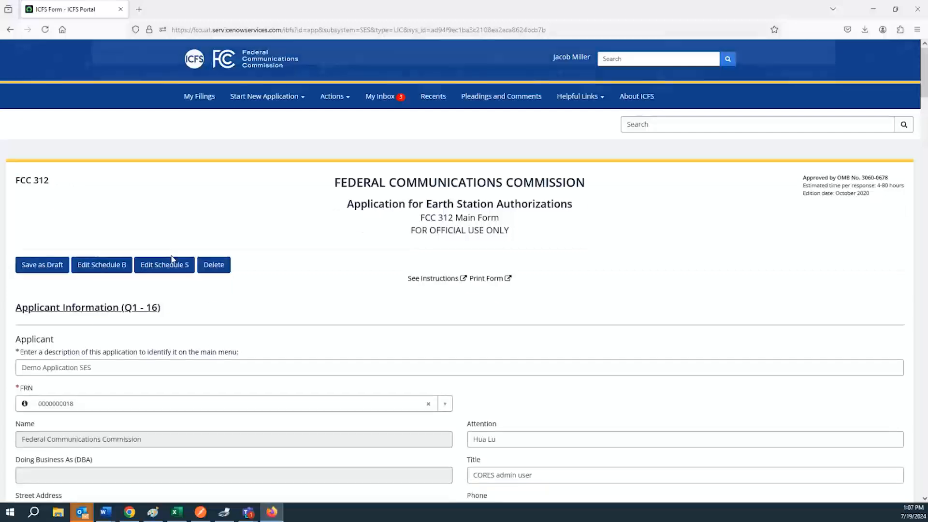
scroll(175, 206, "down", 3)
scroll(176, 212, "down", 3)
scroll(168, 223, "down", 5)
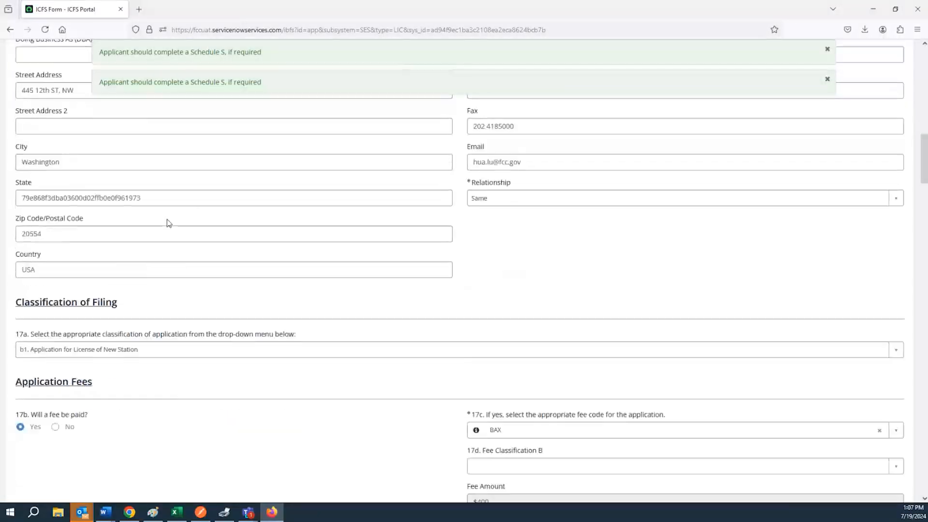
scroll(167, 220, "down", 6)
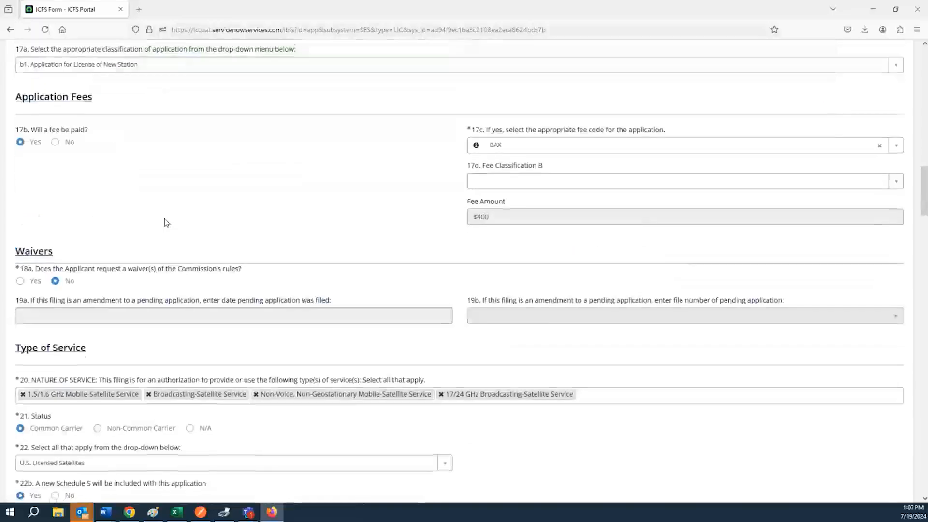
scroll(166, 224, "down", 7)
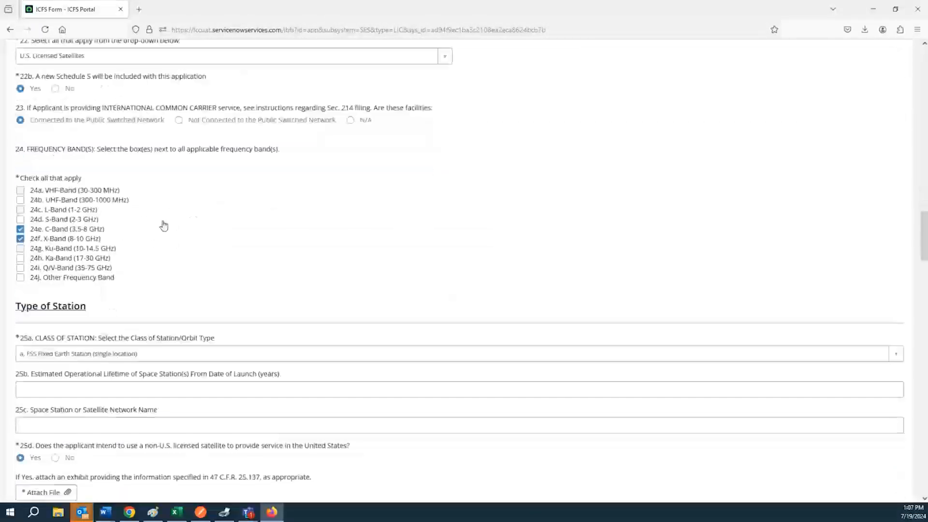
scroll(159, 221, "down", 1)
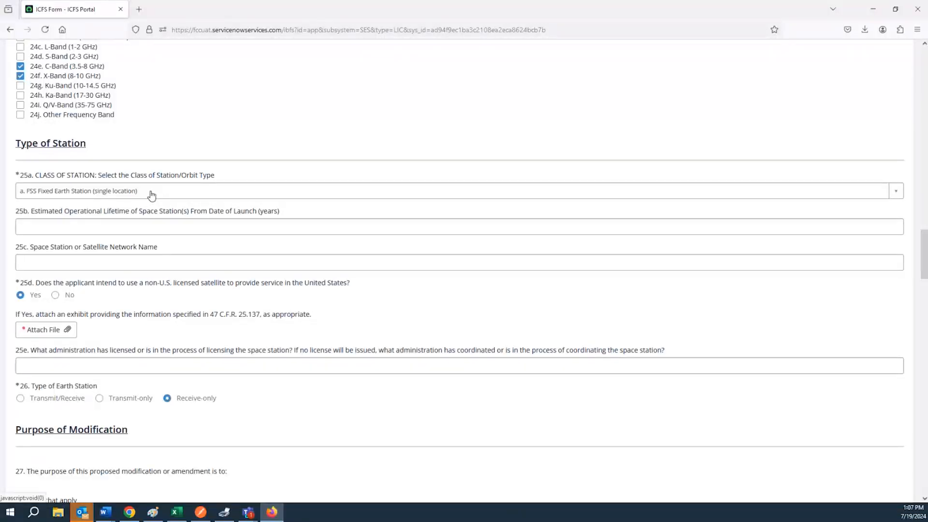
left_click(152, 195)
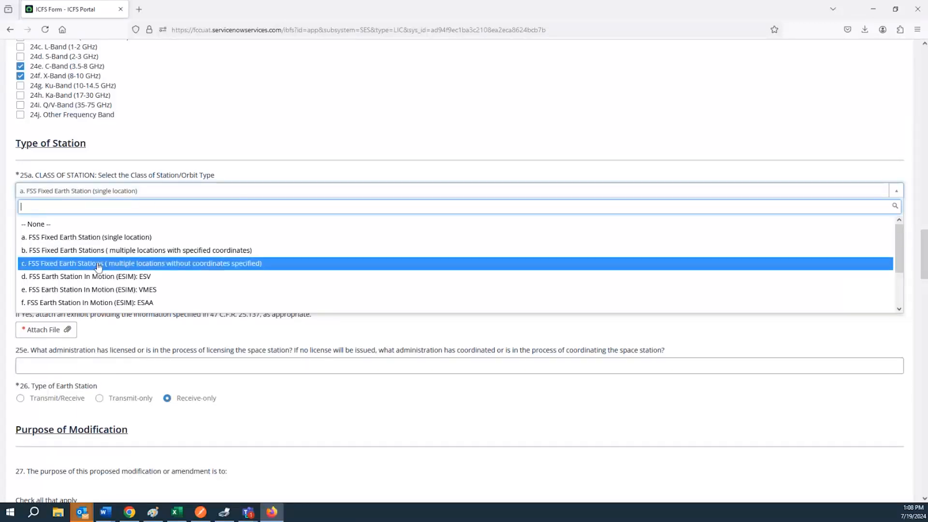
Step: Close the 25a dropdown, keeping 'a. FSS Fixed Earth Station (single location)' selected
scroll(106, 277, "down", 1)
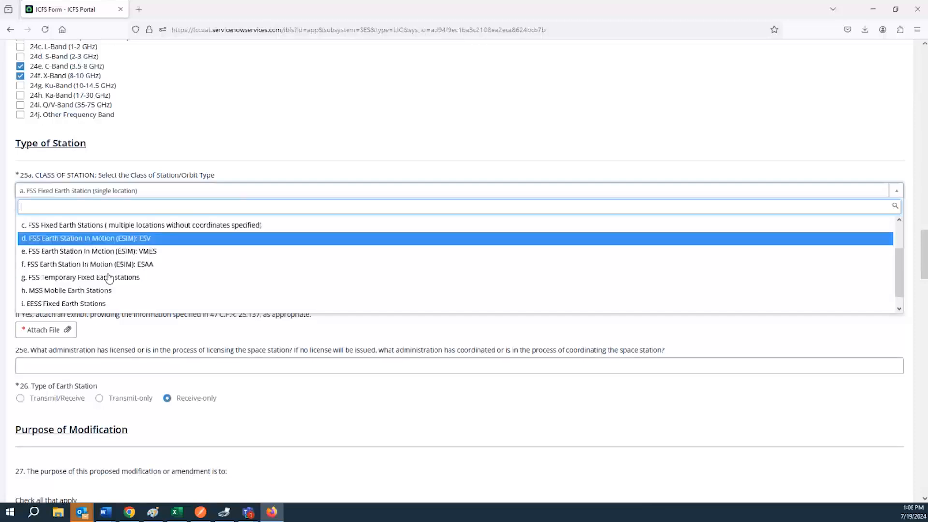
scroll(108, 277, "up", 1)
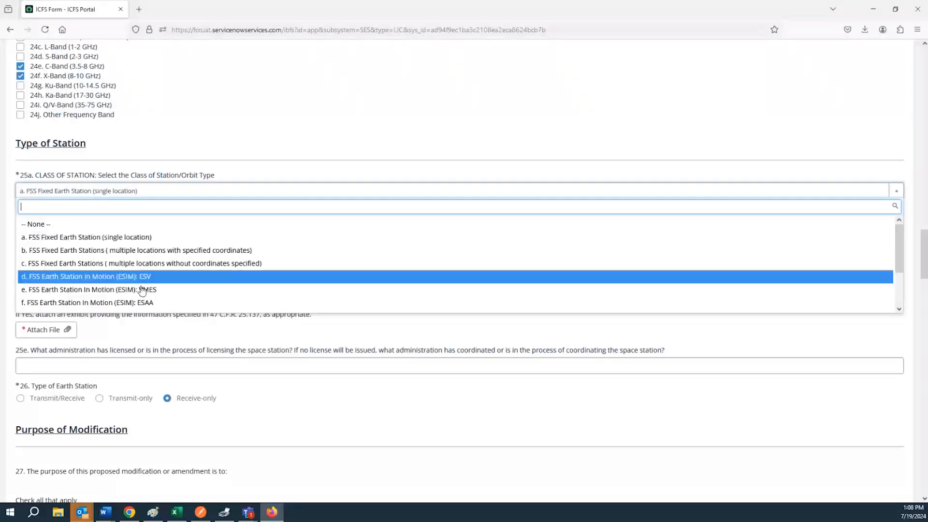
left_click(146, 327)
scroll(136, 309, "down", 3)
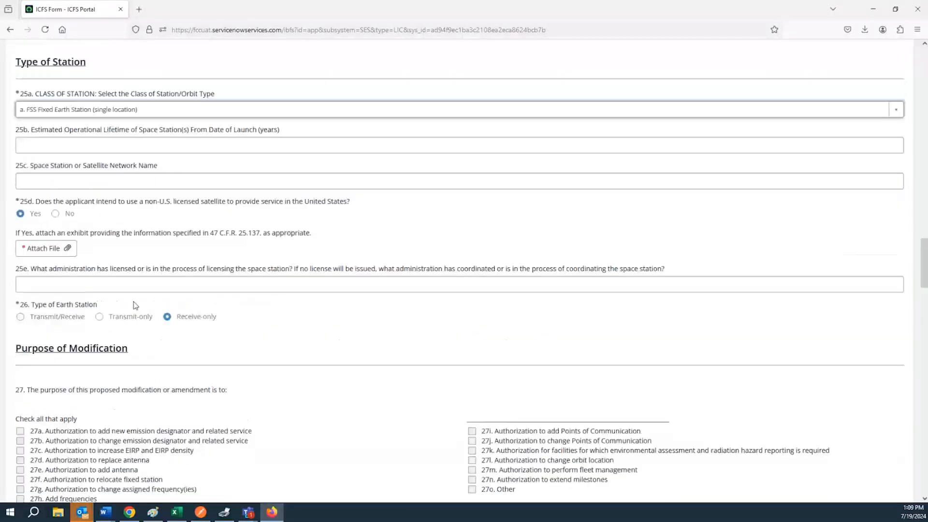
Step: Set question 26 Type of Earth Station to Transmit/Receive after trying the other options
left_click(20, 236)
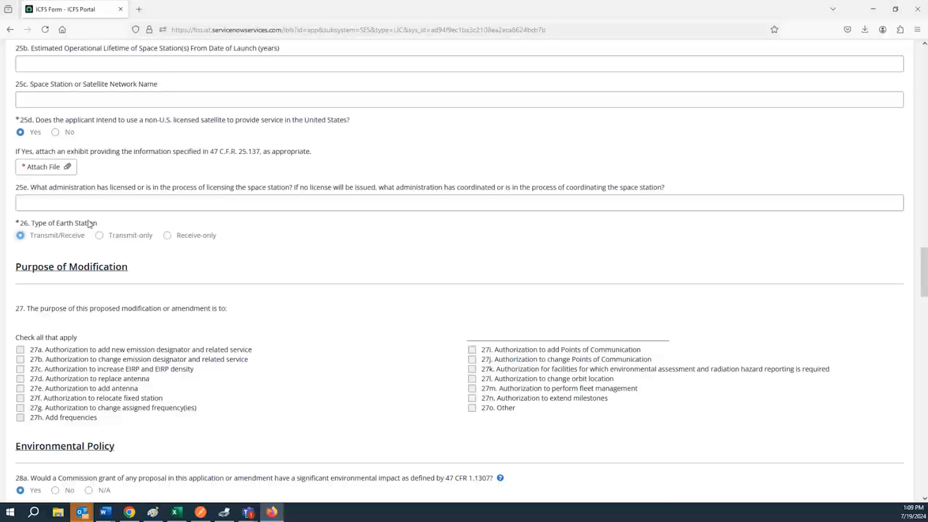
left_click(100, 238)
left_click(165, 240)
left_click(100, 237)
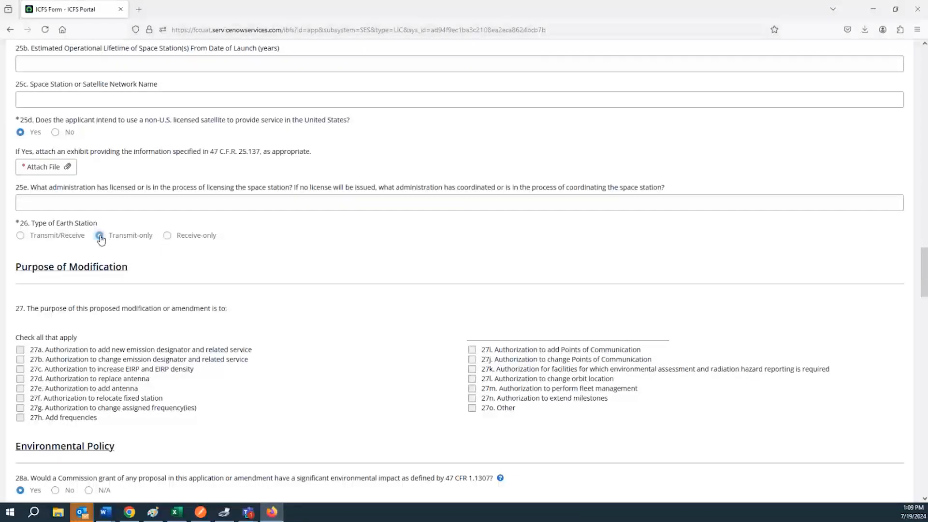
left_click(21, 237)
left_click(99, 237)
left_click(168, 236)
left_click(100, 236)
left_click(21, 236)
scroll(148, 312, "up", 1)
scroll(148, 311, "up", 20)
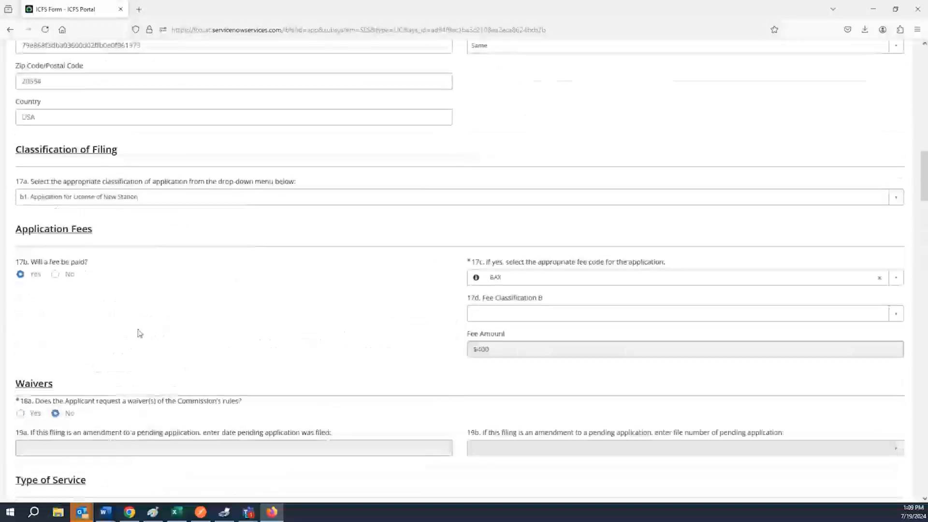
scroll(140, 333, "up", 15)
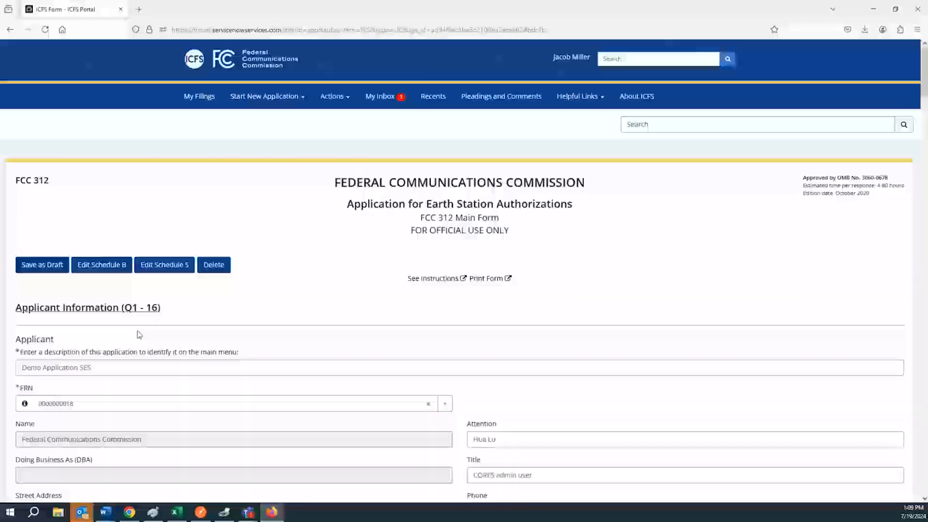
scroll(116, 328, "down", 2)
scroll(114, 329, "up", 2)
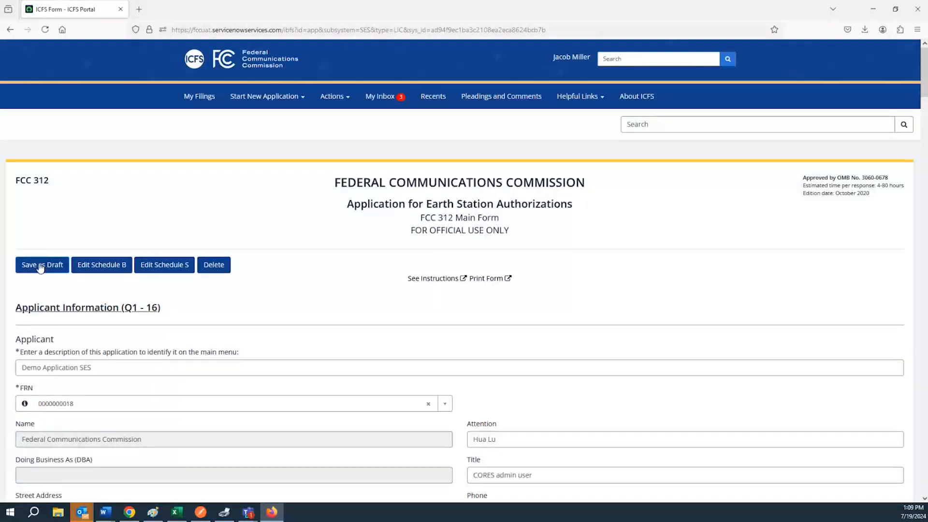
Step: Open Schedule B for editing, confirming you want to leave the main form
left_click(95, 270)
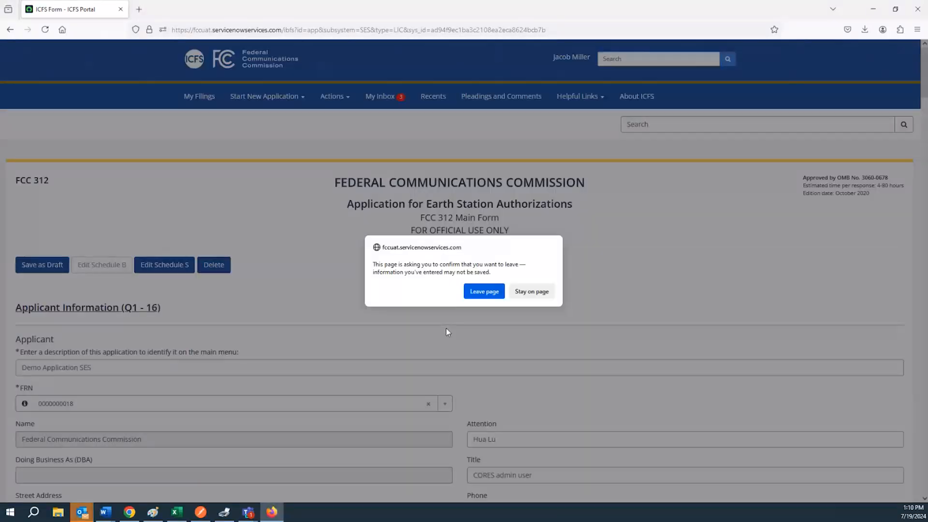
left_click(484, 293)
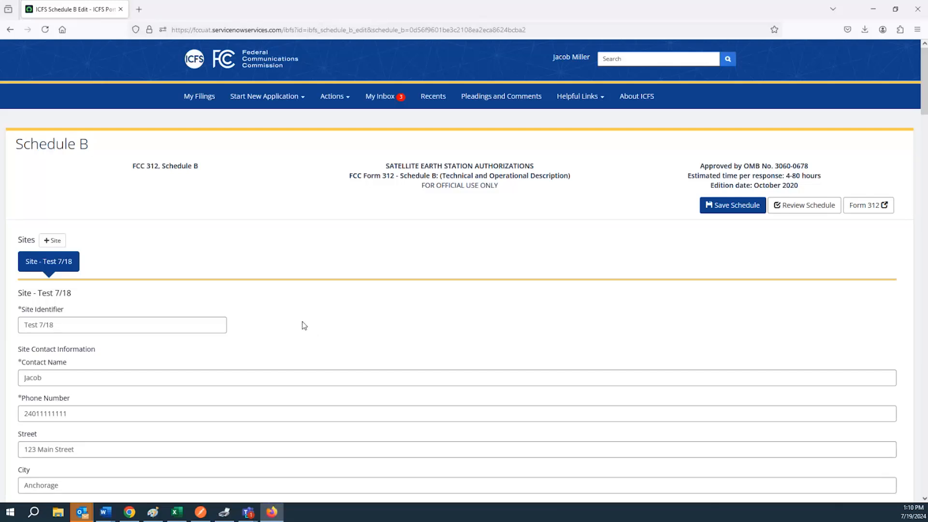
Step: Add a blank 'New Site' to Schedule B and return to the 'Test 7/18' site details
left_click(53, 245)
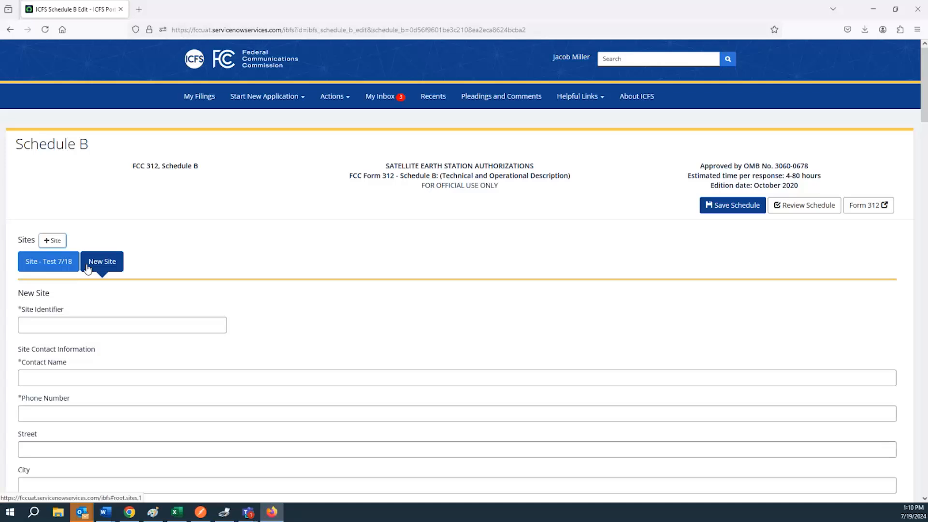
left_click(57, 267)
scroll(73, 290, "down", 1)
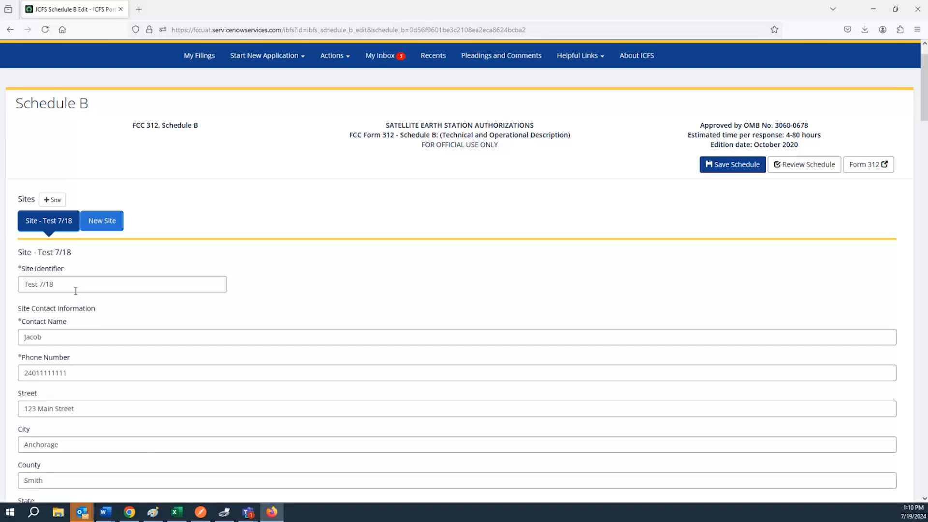
scroll(75, 290, "down", 2)
triple_click(70, 205)
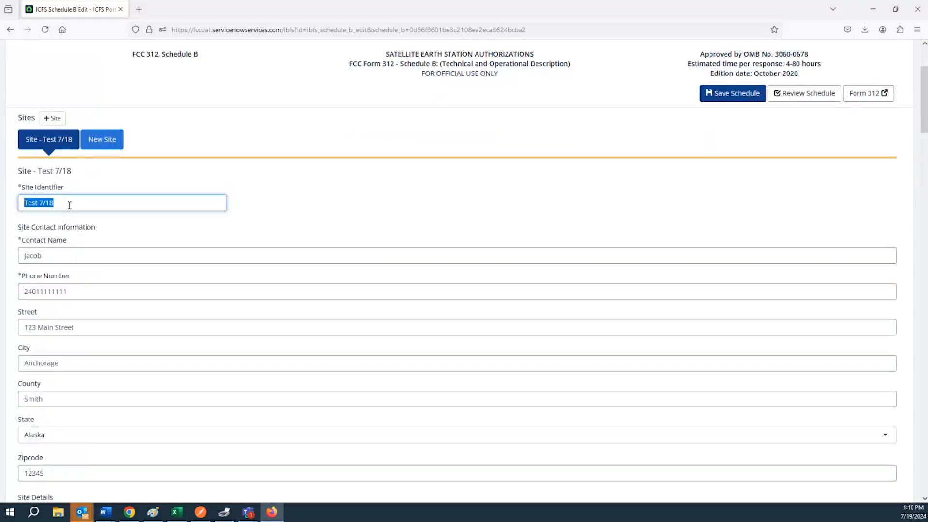
left_click(70, 205)
triple_click(71, 205)
left_click(78, 253)
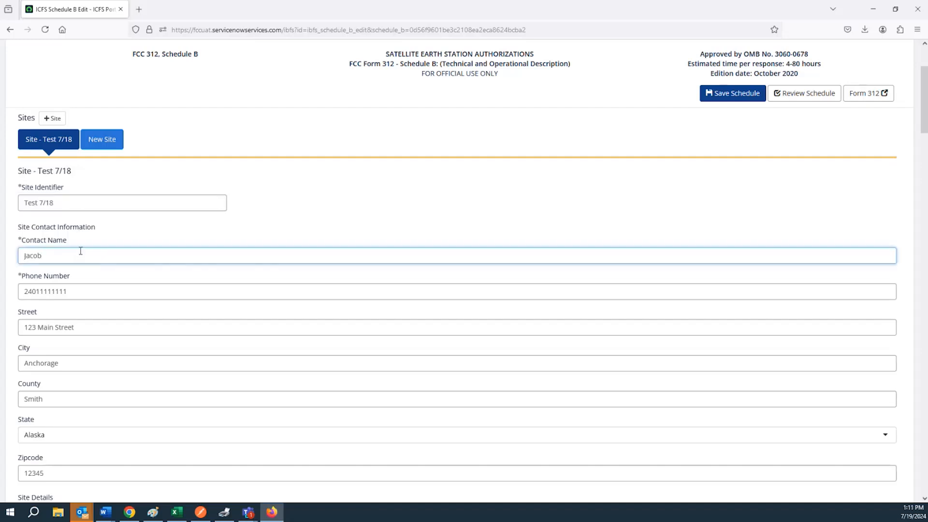
triple_click(74, 226)
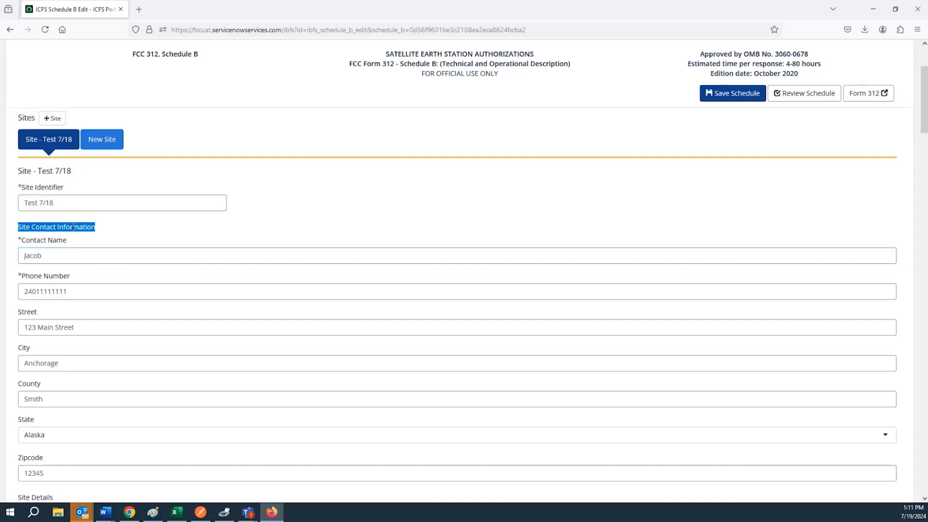
double_click(79, 255)
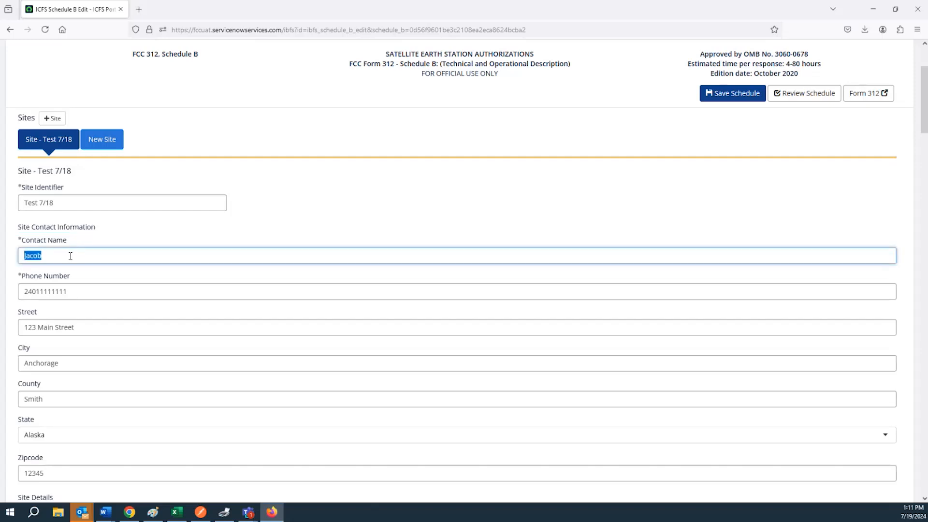
double_click(82, 291)
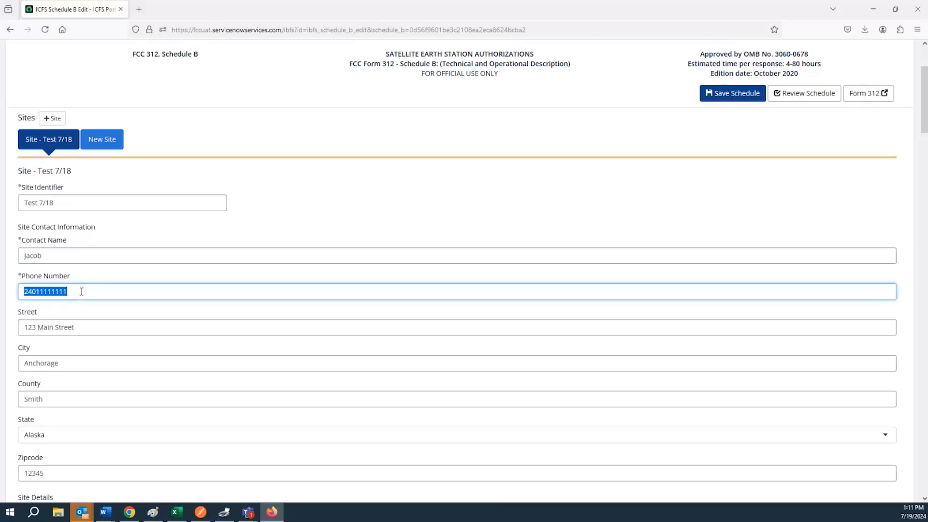
scroll(75, 285, "down", 3)
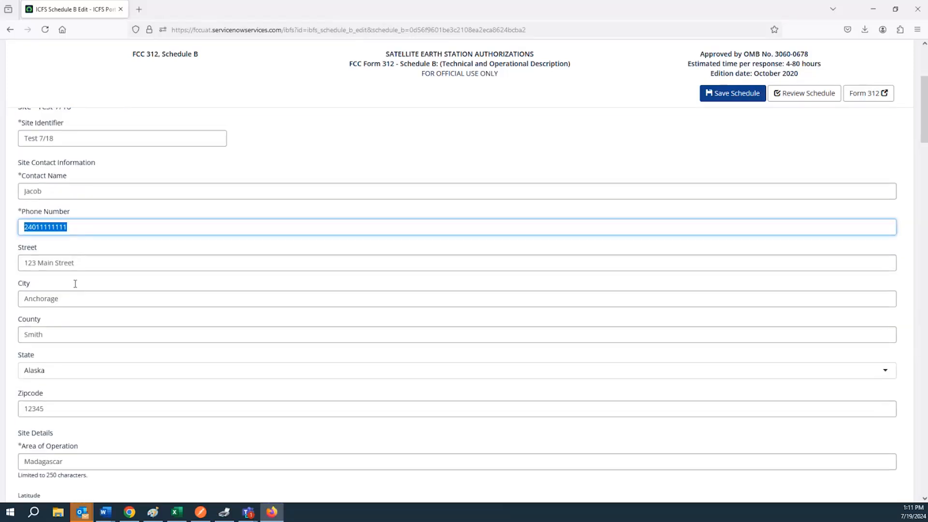
left_click_drag(15, 234, 37, 232)
left_click_drag(34, 265, 56, 385)
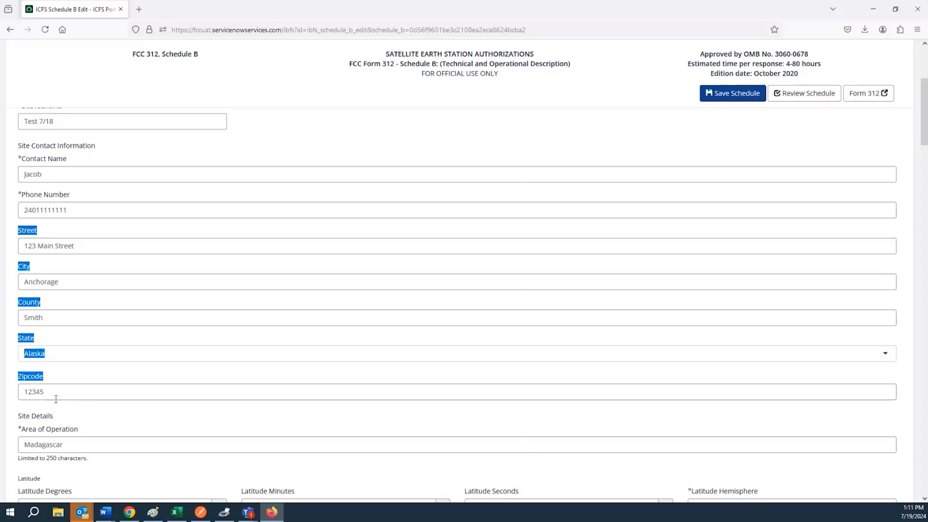
scroll(56, 399, "down", 3)
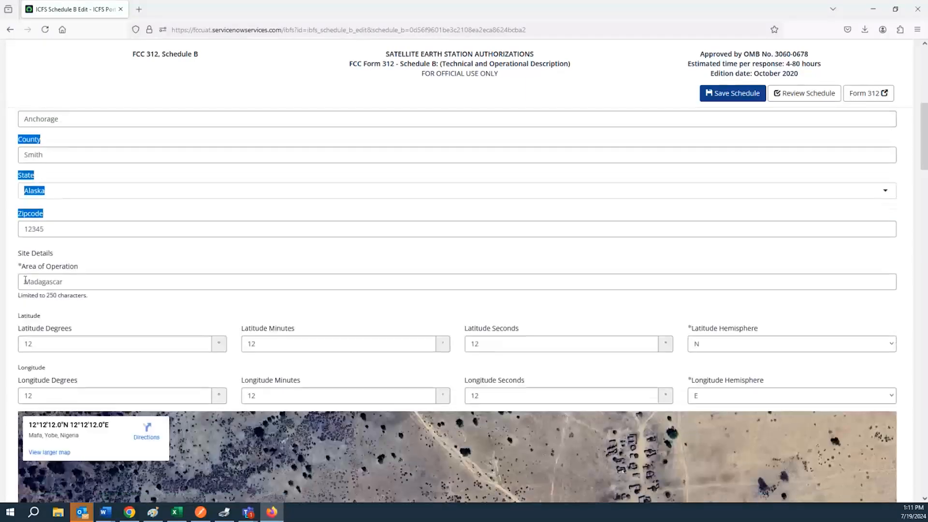
left_click(25, 280)
scroll(366, 438, "down", 2)
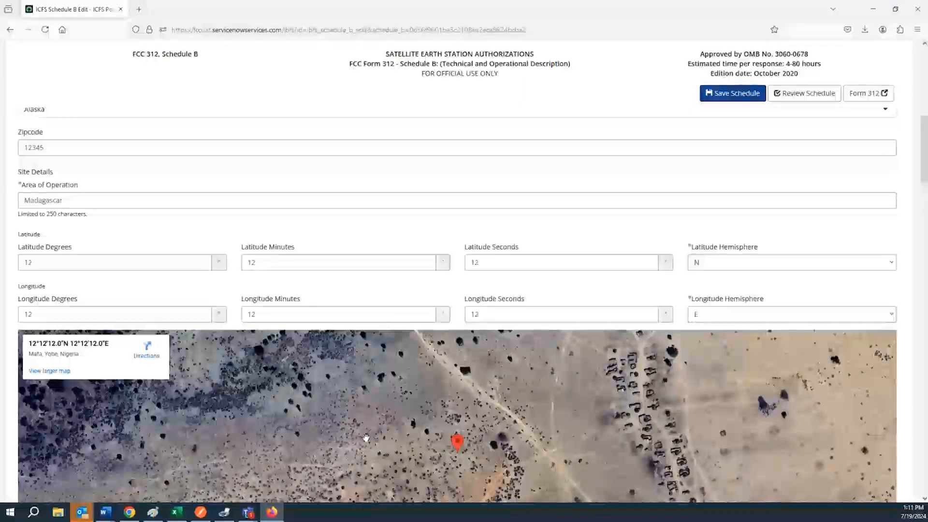
scroll(171, 381, "up", 5)
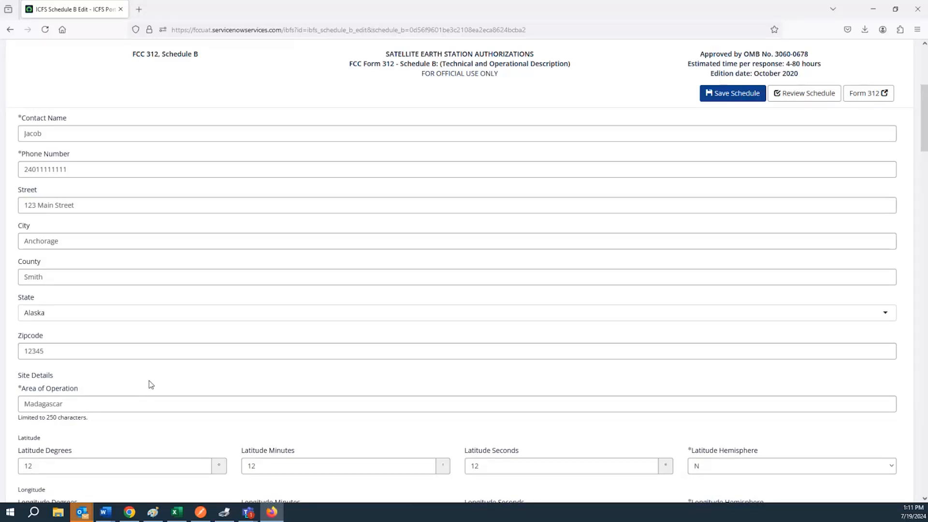
scroll(150, 382, "down", 2)
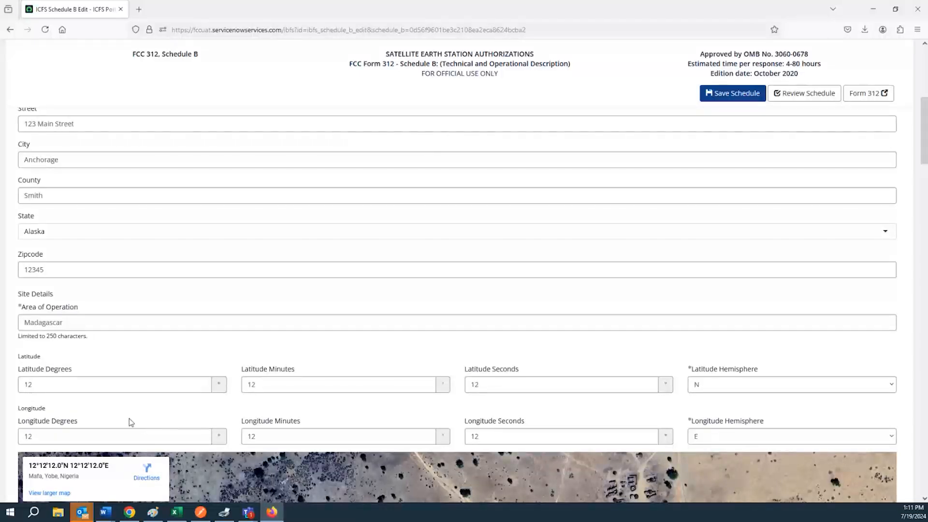
scroll(121, 343, "up", 2)
scroll(114, 336, "down", 3)
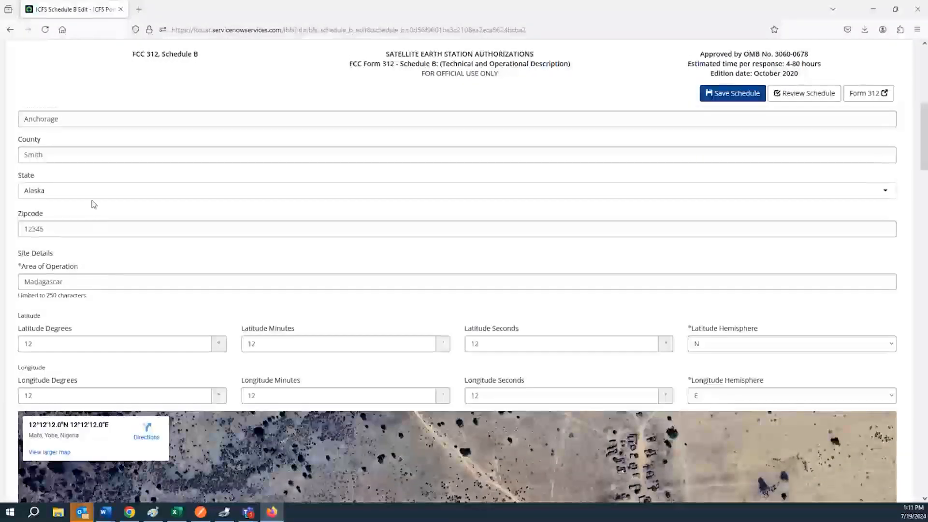
scroll(91, 204, "down", 3)
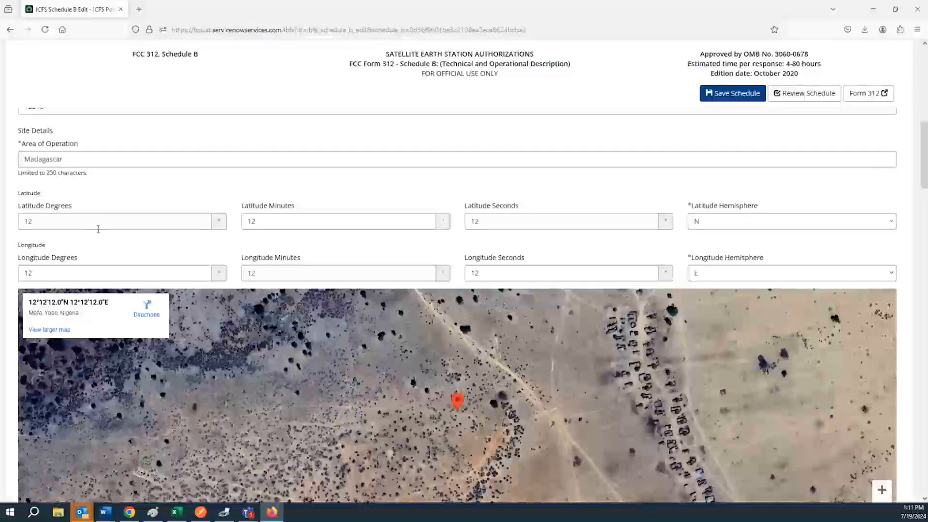
scroll(96, 221, "down", 1)
double_click(87, 181)
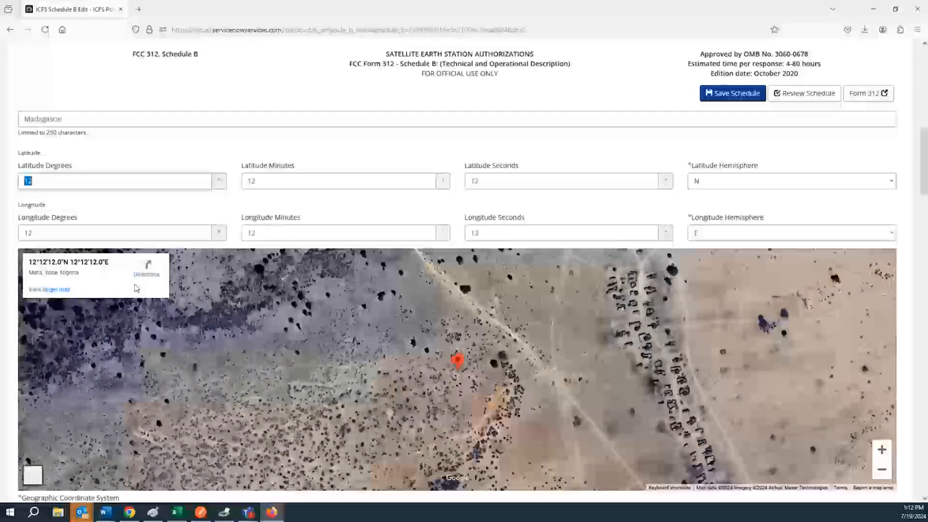
scroll(150, 256, "down", 1)
scroll(150, 256, "up", 1)
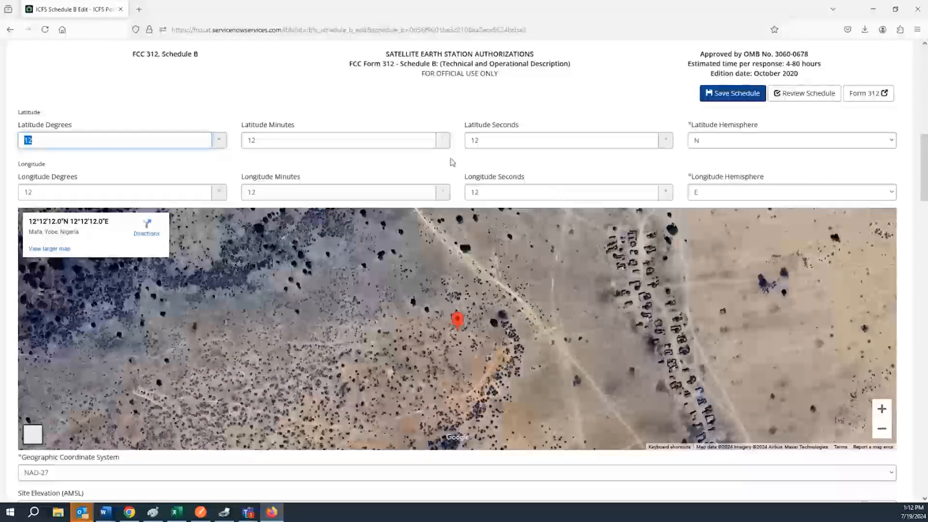
scroll(451, 163, "down", 1)
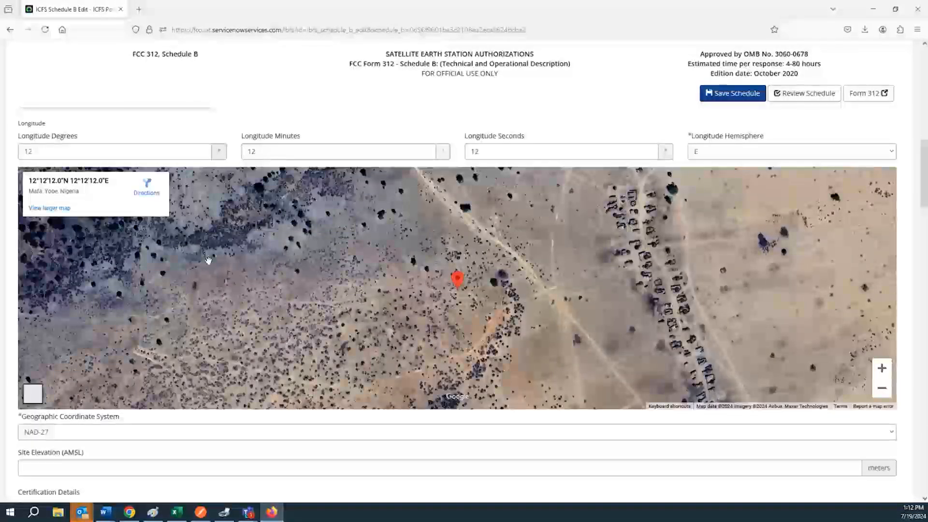
scroll(208, 259, "down", 2)
scroll(208, 260, "down", 3)
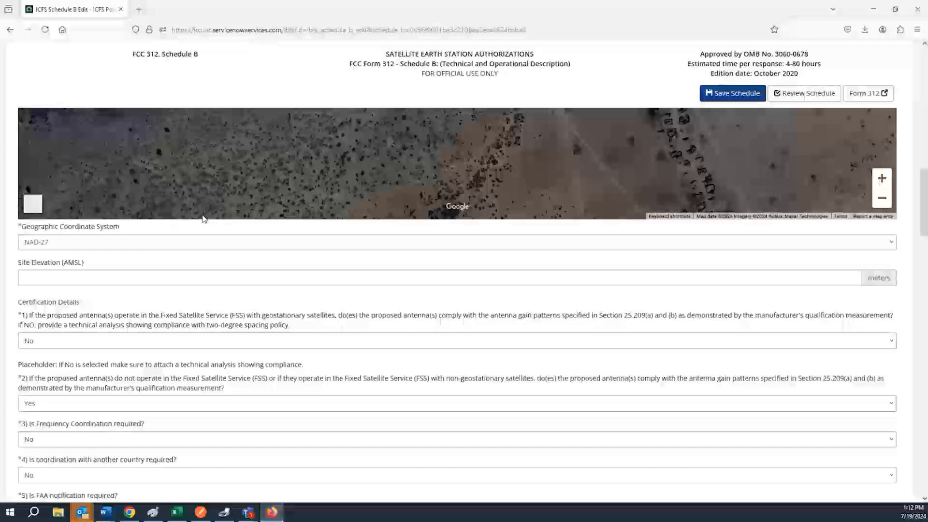
left_click(150, 234)
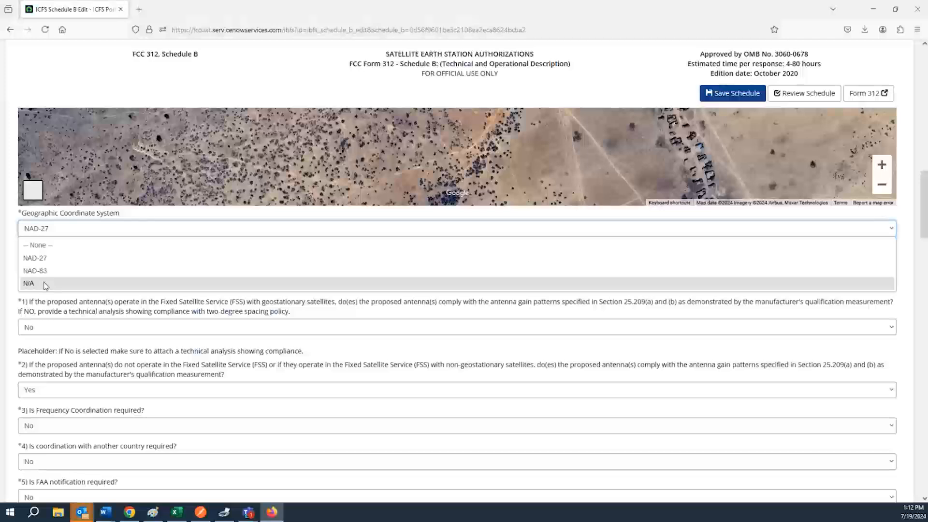
left_click(67, 259)
scroll(116, 230, "down", 2)
left_click(80, 182)
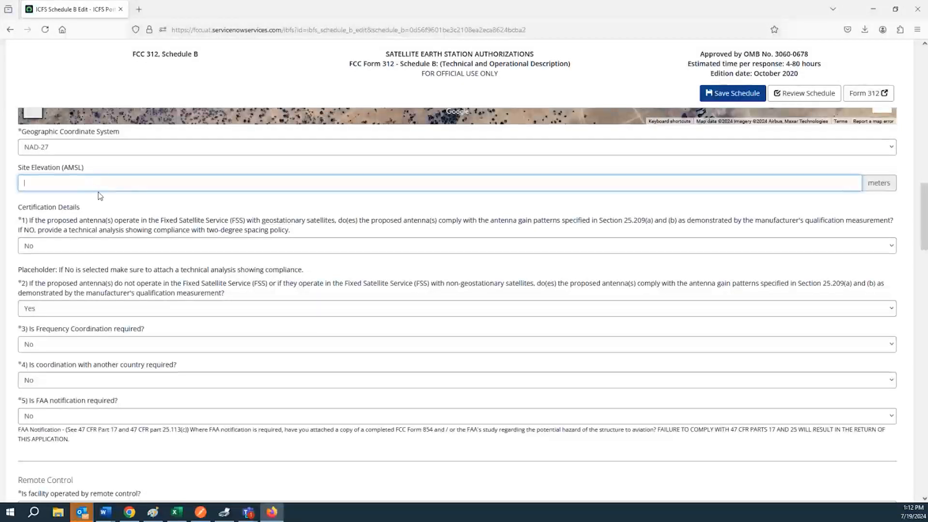
type("-1")
key("shift+Left")
key("BackSpace")
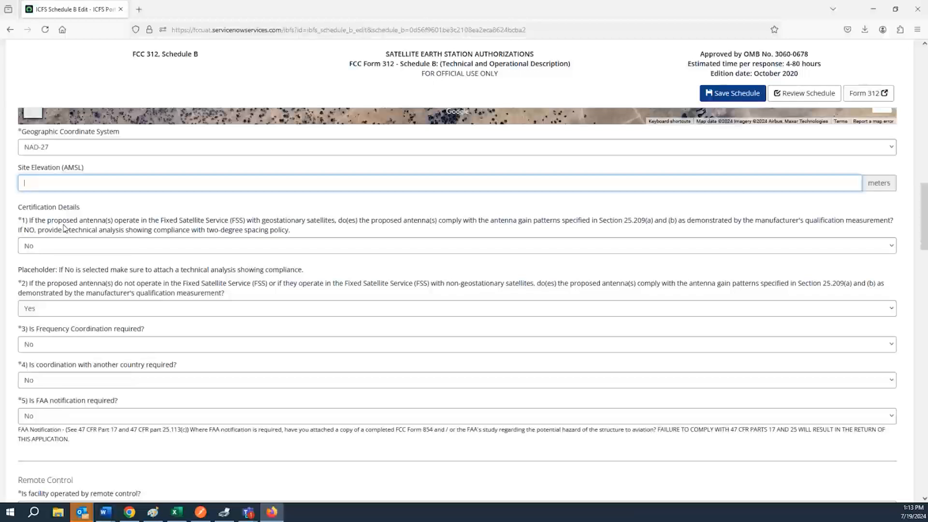
left_click_drag(28, 222, 215, 223)
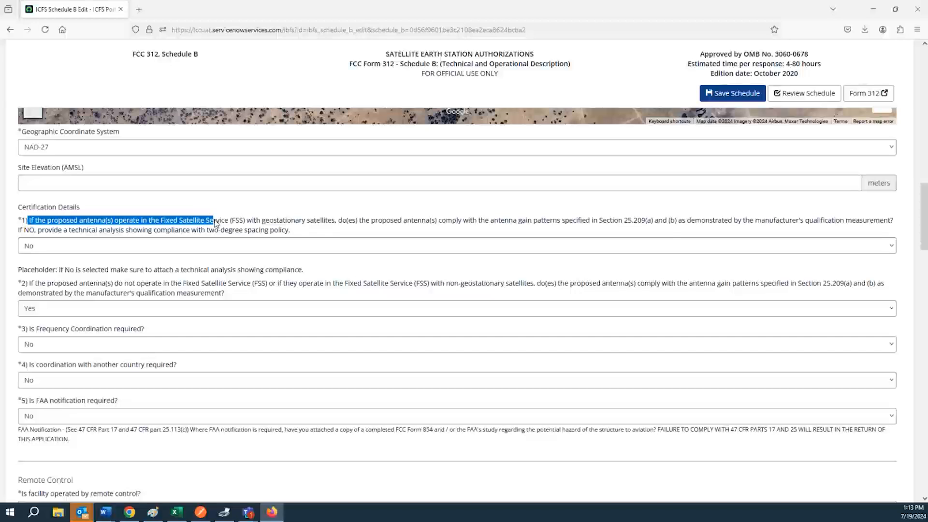
left_click(215, 223)
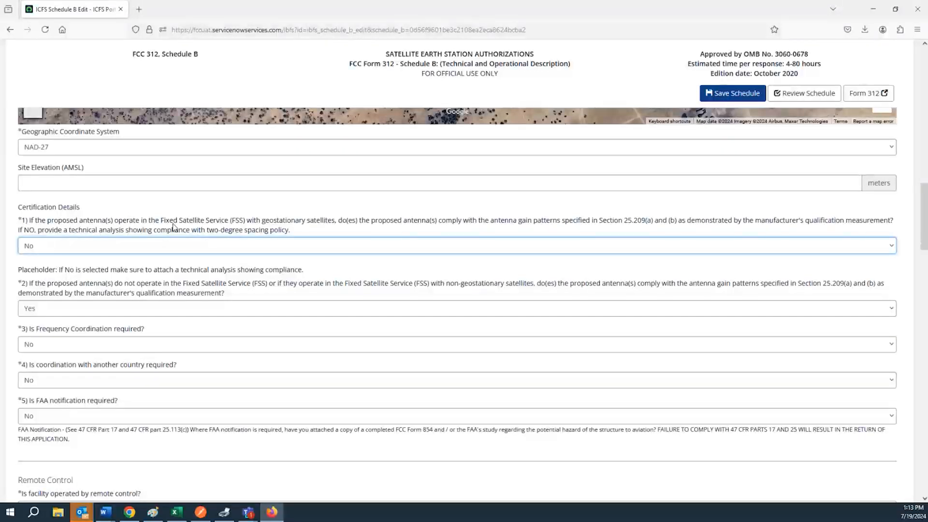
left_click(183, 247)
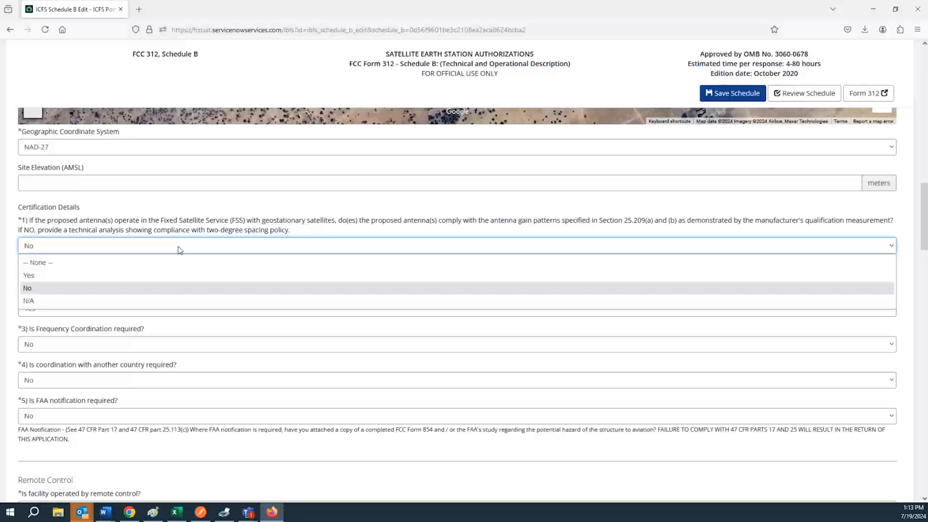
left_click(124, 276)
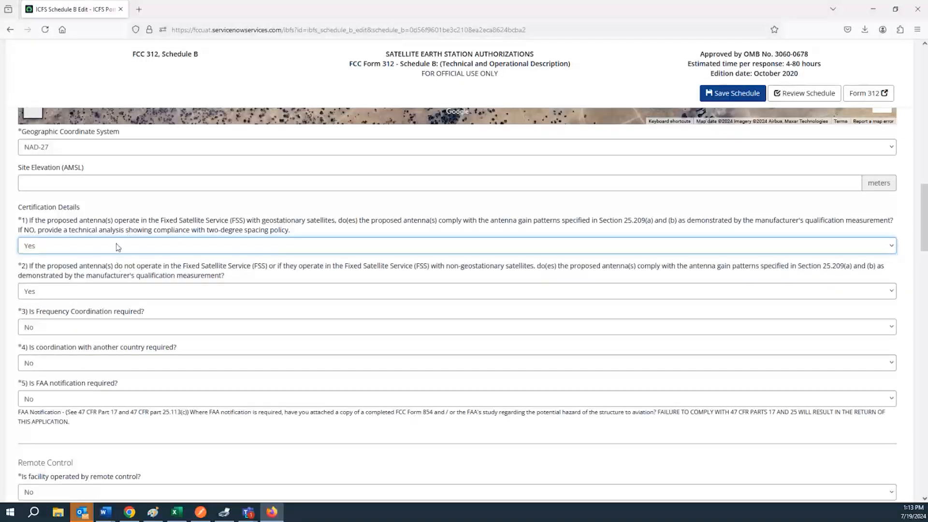
left_click(117, 246)
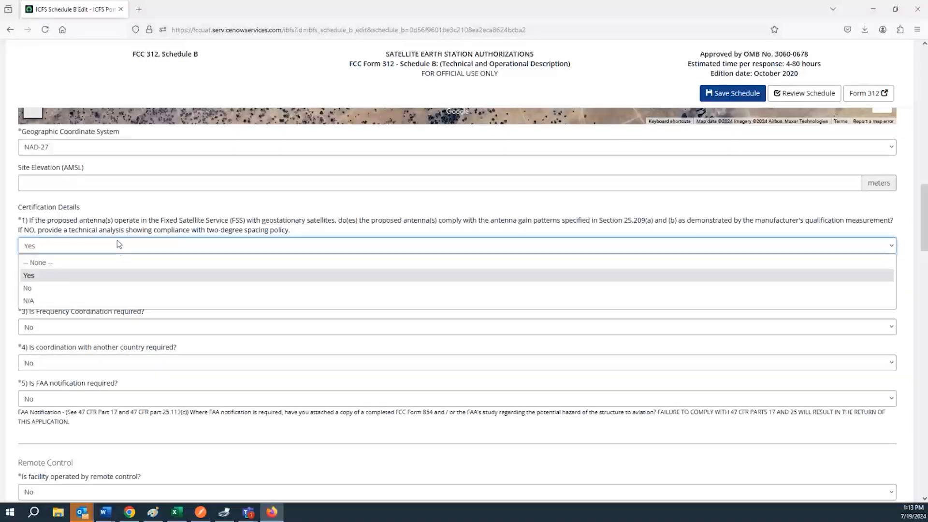
left_click(79, 290)
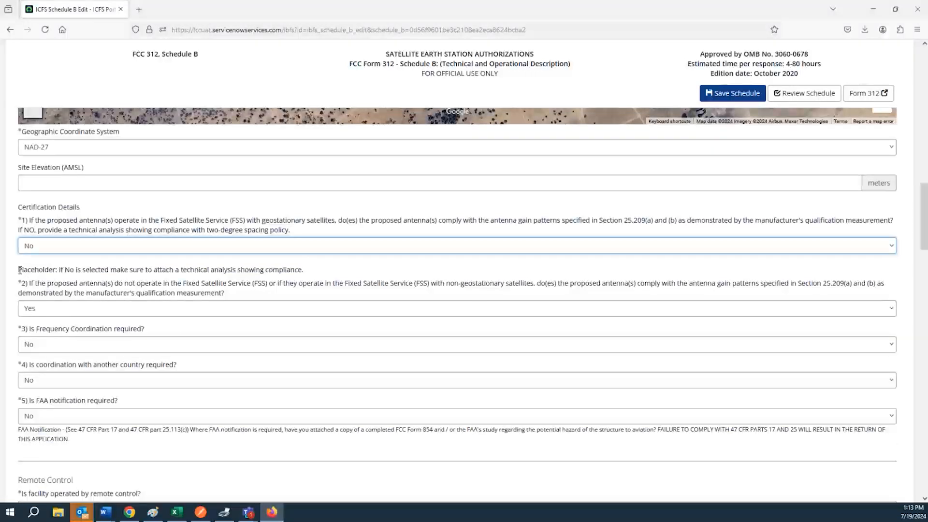
left_click_drag(59, 270, 306, 277)
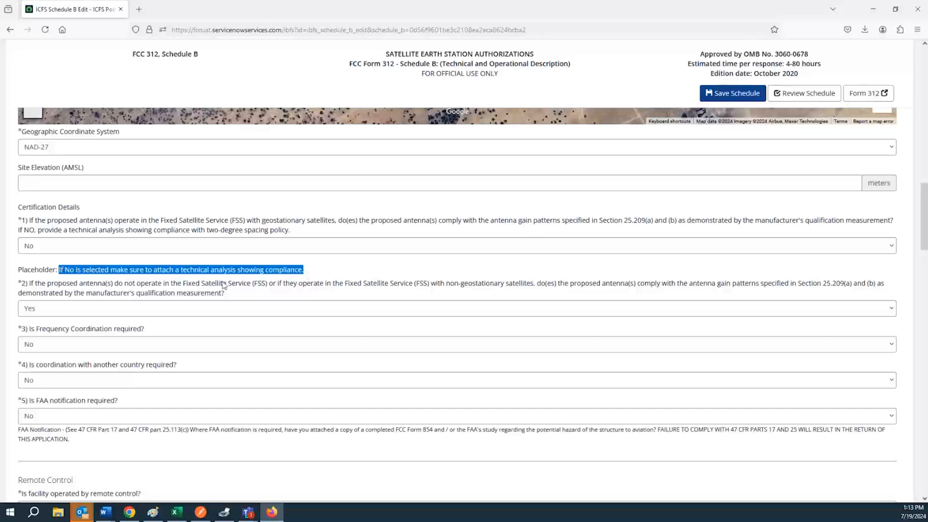
left_click(230, 265)
left_click(201, 246)
left_click(199, 247)
left_click(197, 247)
left_click(151, 262)
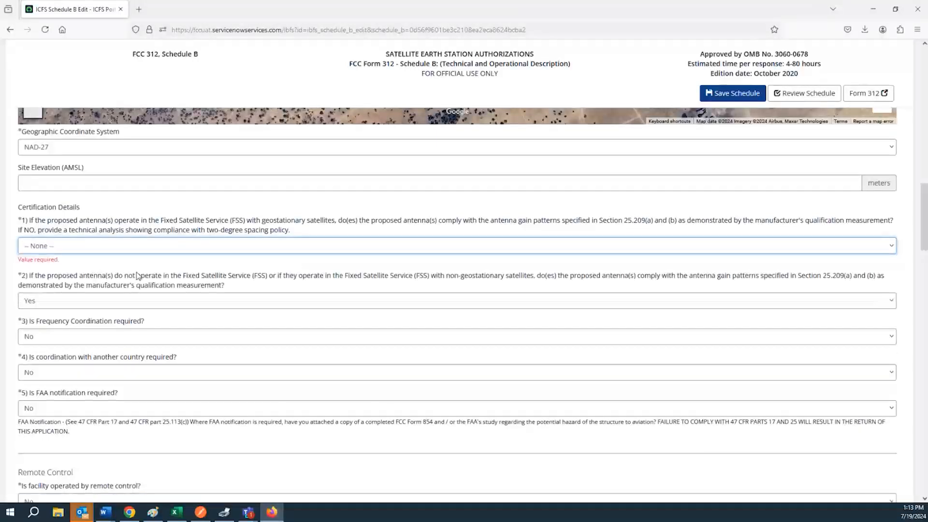
left_click(103, 250)
left_click(93, 264)
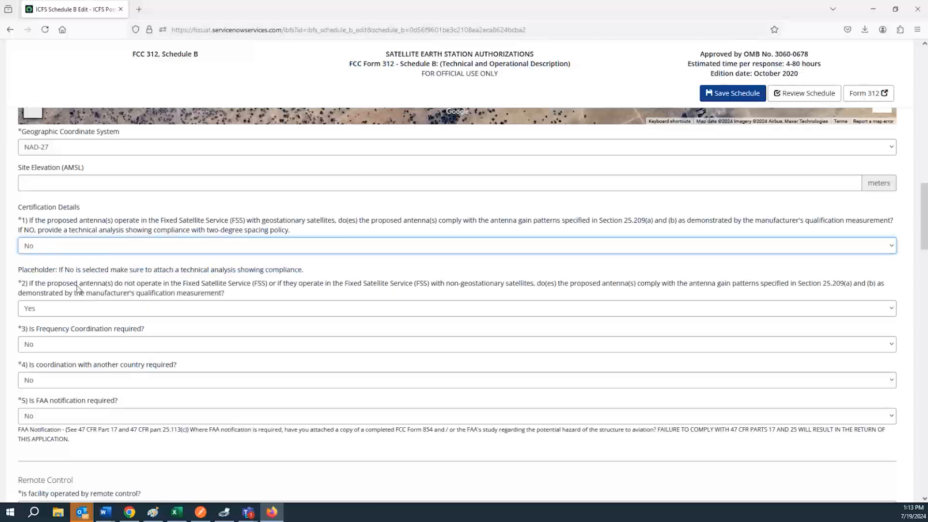
scroll(78, 253, "down", 2)
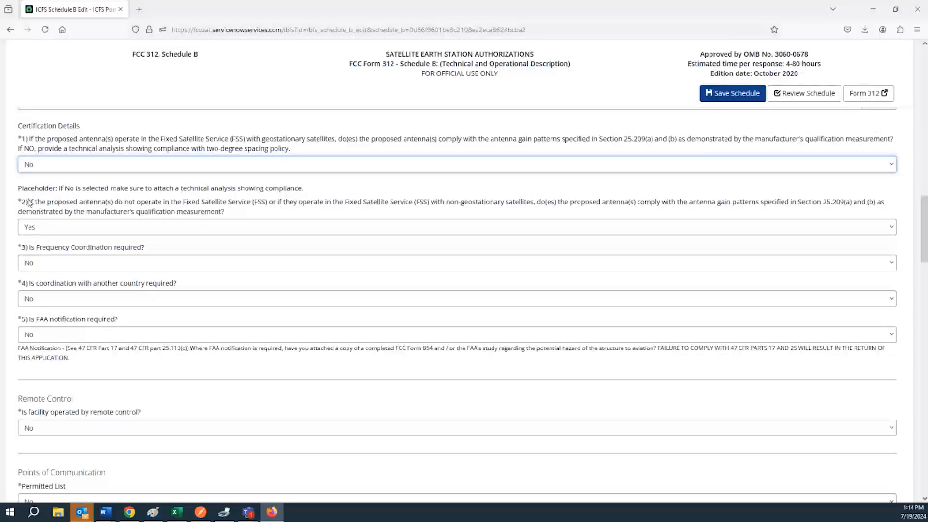
left_click_drag(30, 203, 531, 214)
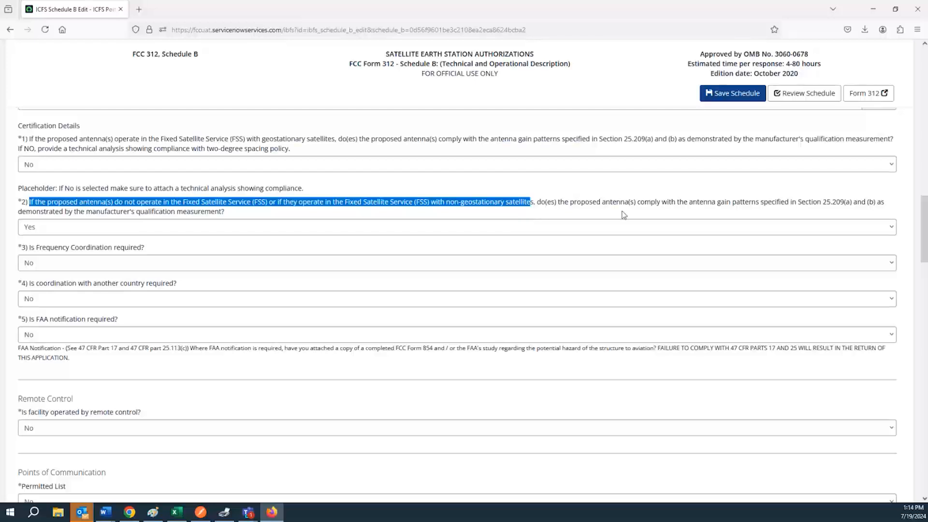
left_click(657, 205)
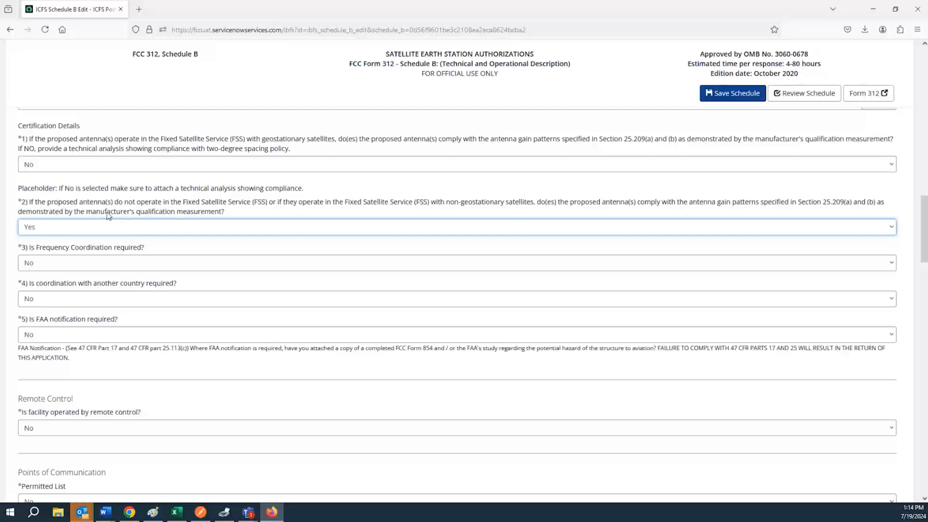
left_click(83, 226)
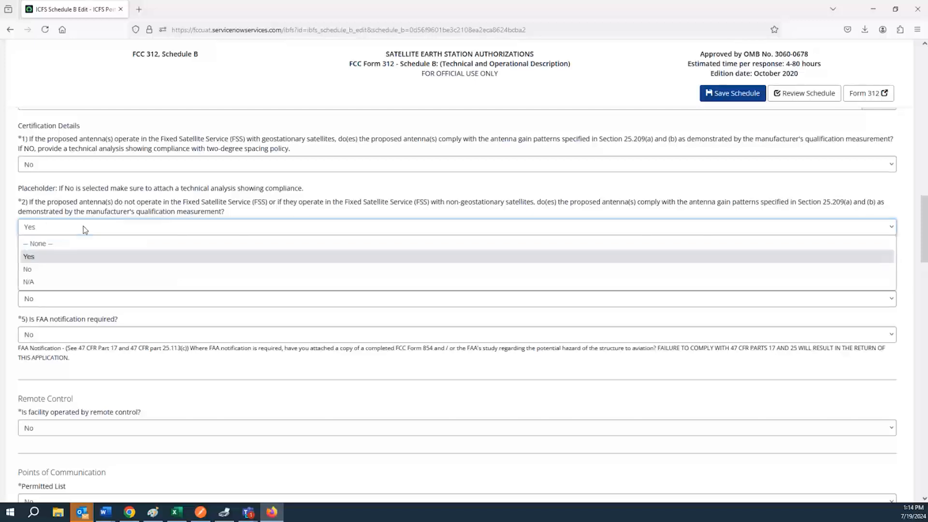
left_click(66, 269)
left_click(68, 228)
left_click(59, 260)
left_click(63, 231)
left_click(53, 283)
left_click(56, 231)
left_click(45, 270)
left_click(47, 230)
left_click(48, 257)
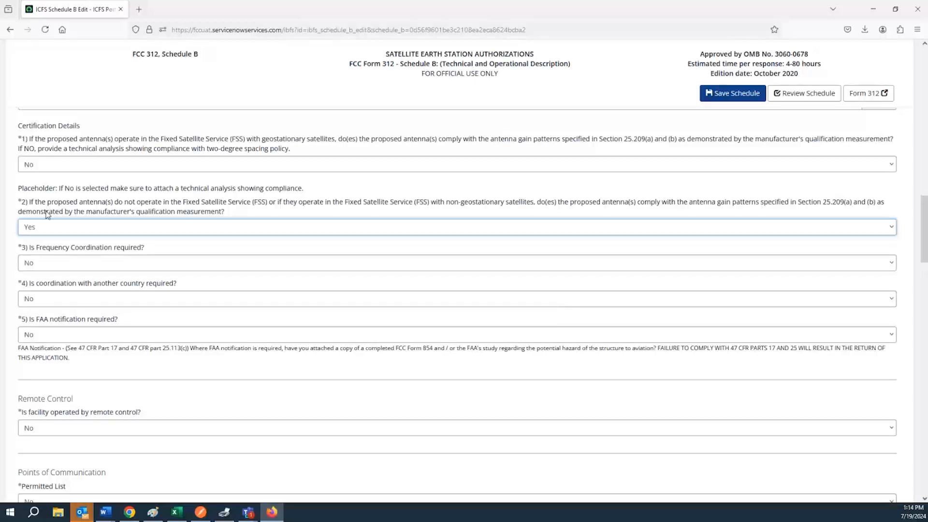
left_click(59, 265)
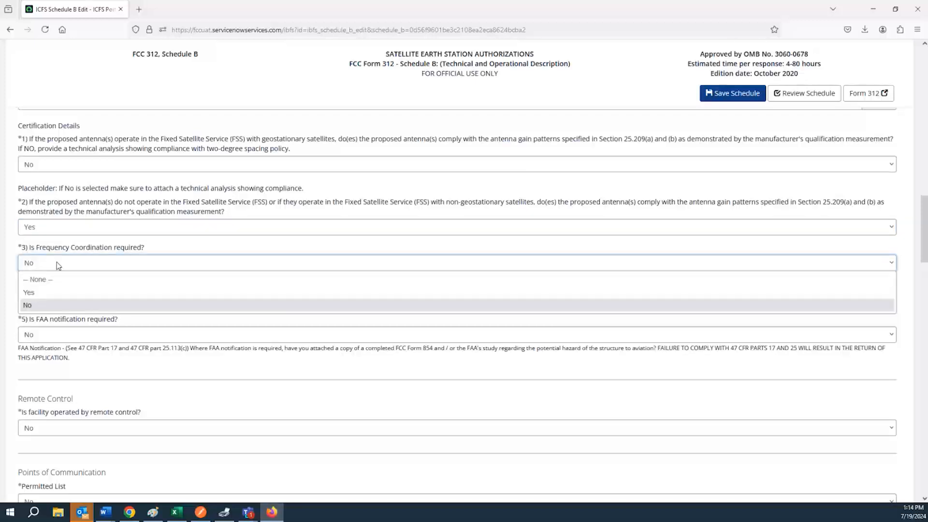
left_click(59, 293)
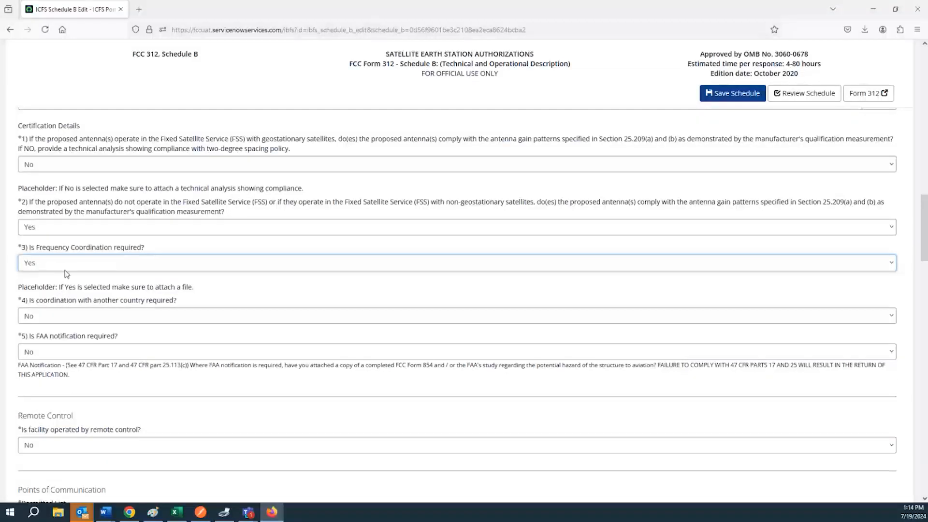
left_click(67, 267)
left_click(61, 302)
left_click(64, 300)
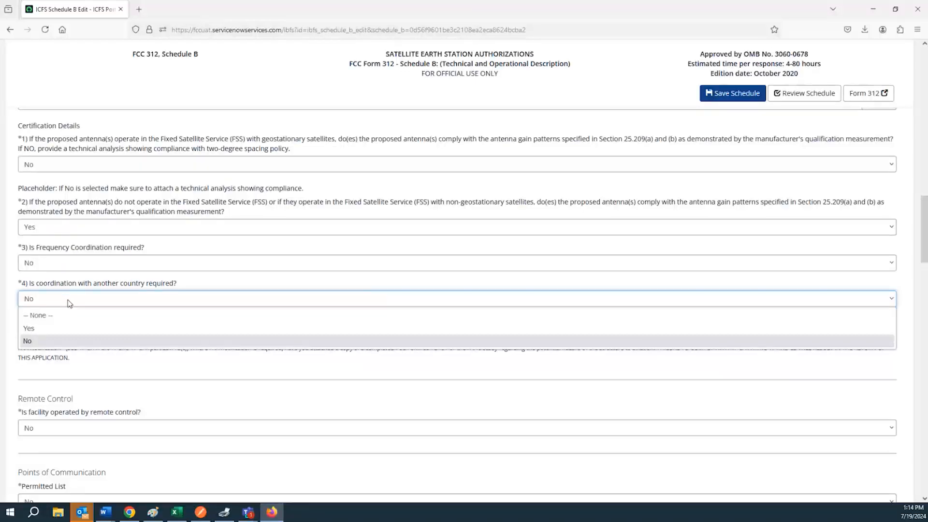
left_click(66, 328)
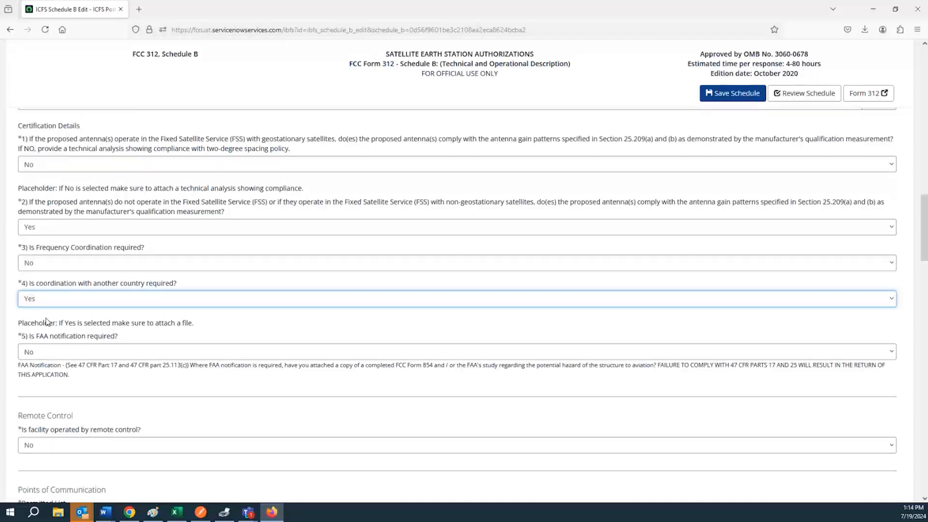
left_click(41, 301)
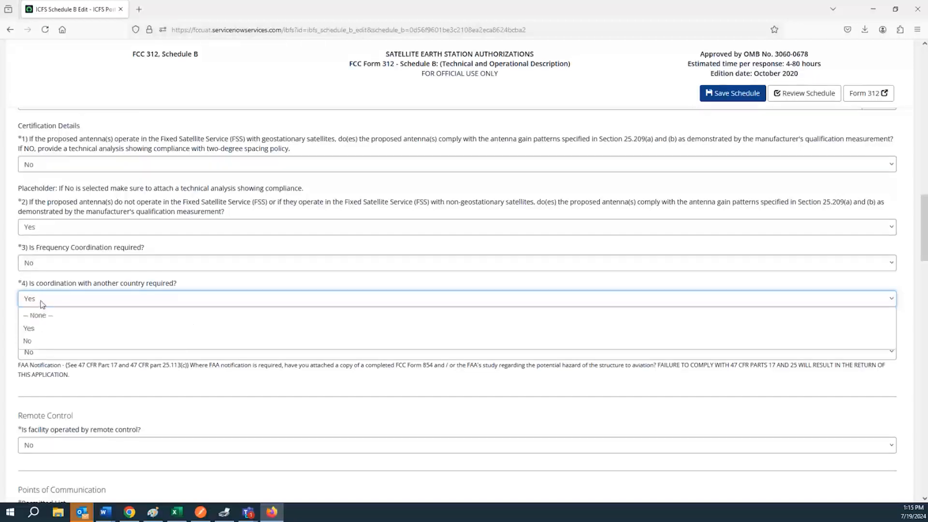
left_click(42, 341)
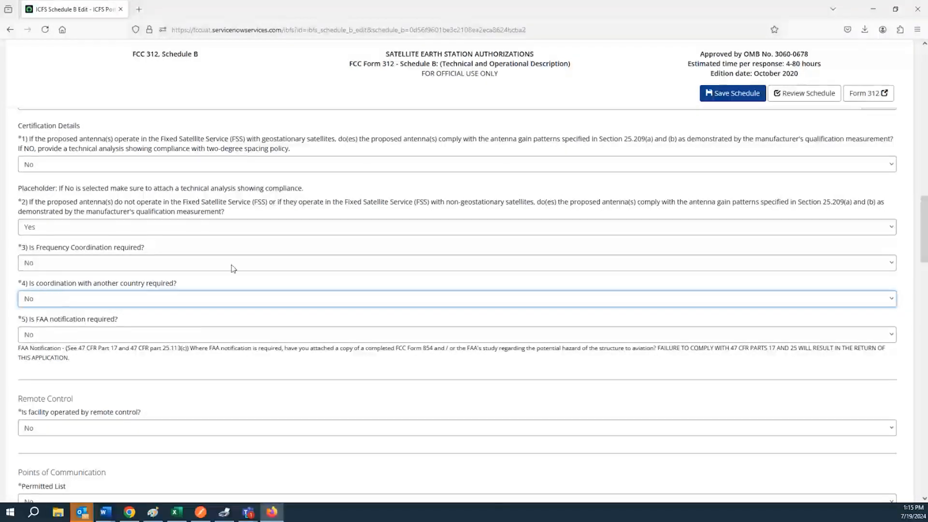
Step: Scroll through Schedule B to review the coordination and FAA notification questions
scroll(317, 249, "up", 1)
scroll(322, 257, "up", 20)
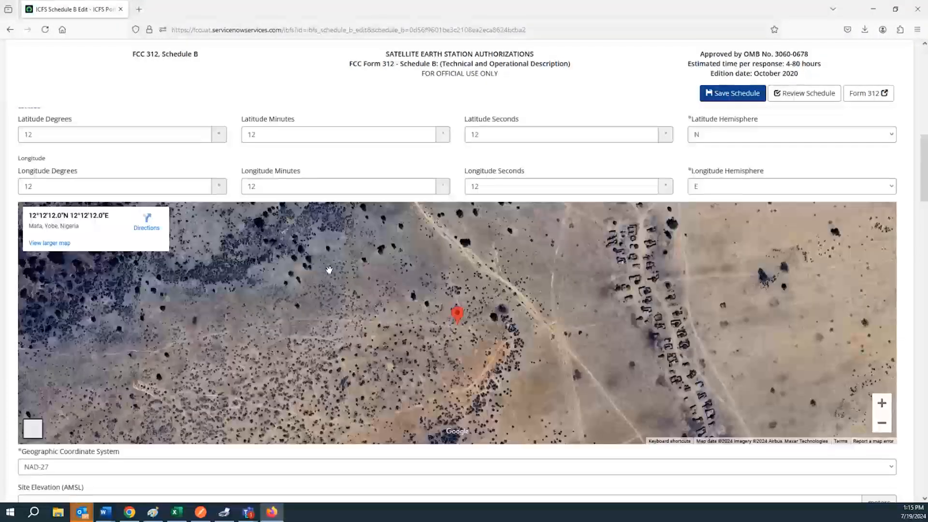
scroll(334, 307, "down", 3)
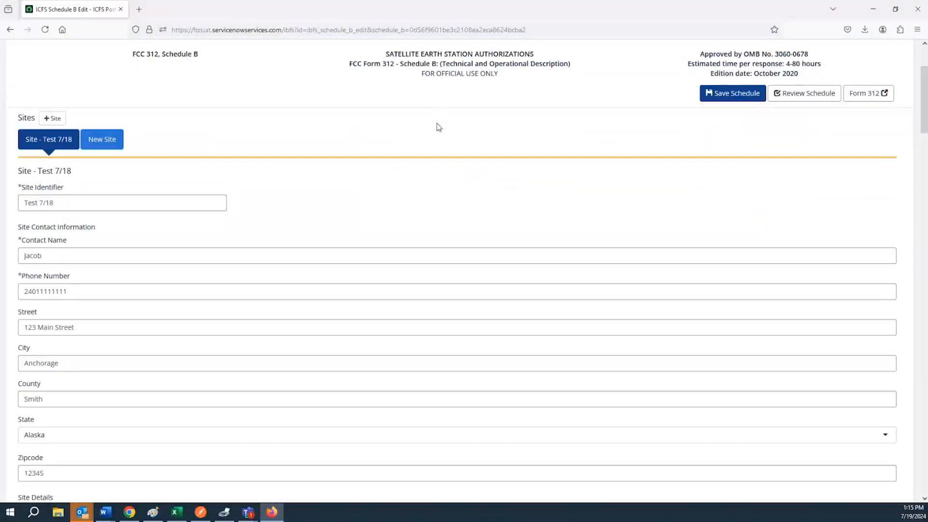
scroll(398, 197, "down", 2)
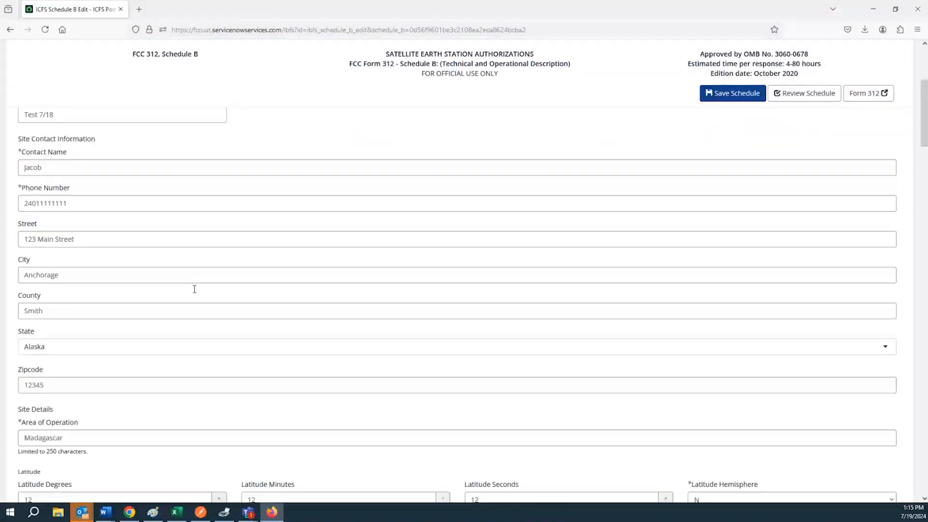
scroll(194, 289, "down", 15)
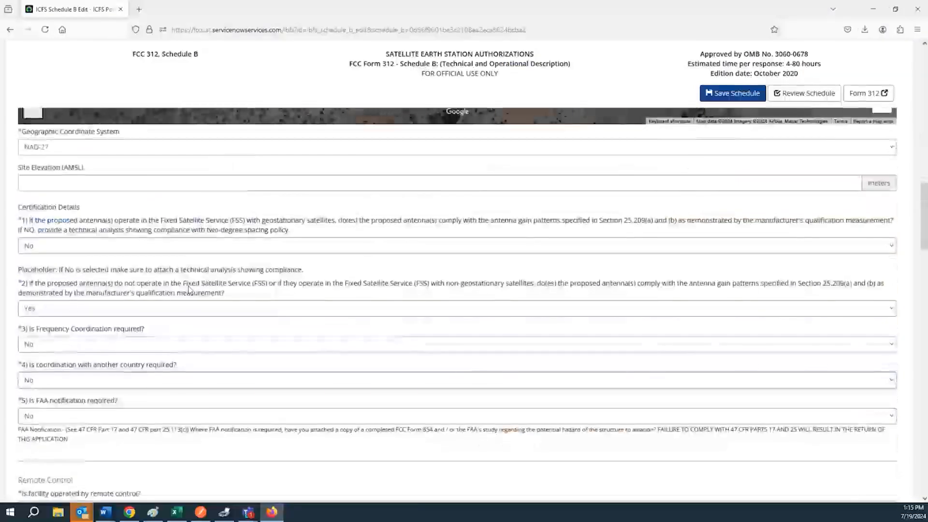
scroll(191, 309, "down", 1)
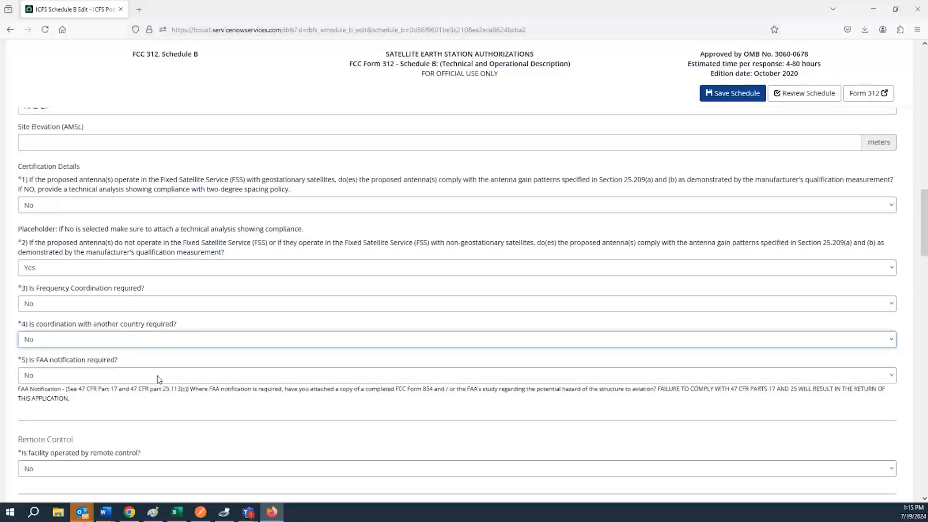
scroll(157, 378, "down", 1)
Step: Toggle FAA notification required to Yes, then set it back to No
left_click(111, 337)
left_click(115, 363)
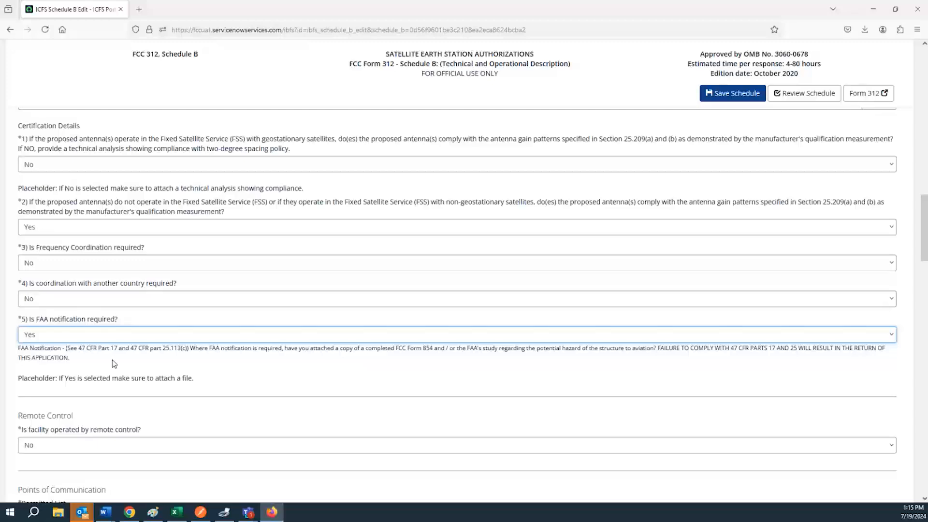
left_click(122, 333)
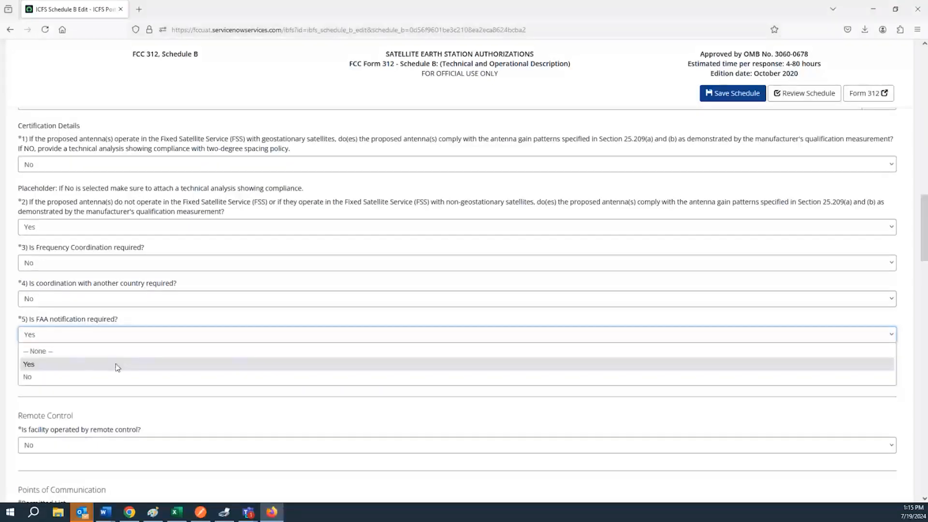
left_click(119, 364)
left_click(113, 339)
left_click(115, 379)
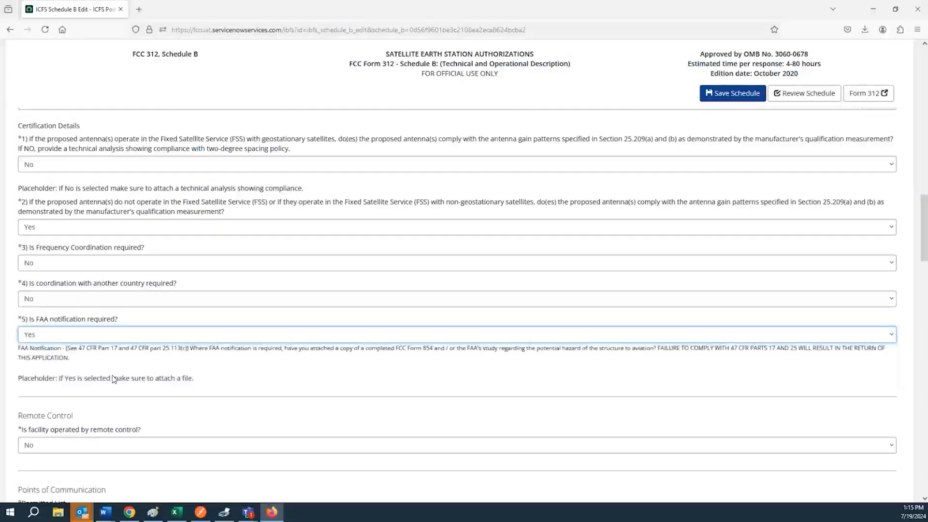
scroll(106, 361, "down", 4)
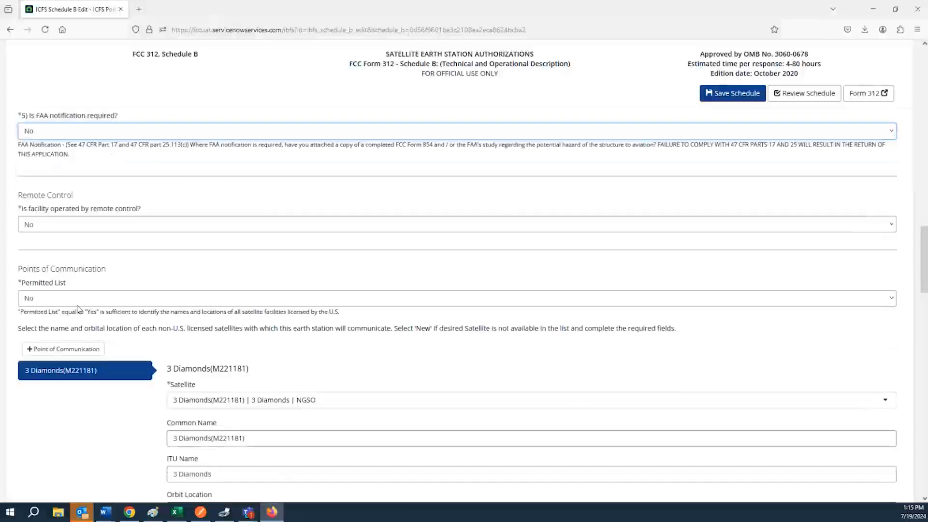
Step: Answer Yes to remote control operation and move into the Call Sign and Phone Number fields
left_click(24, 209)
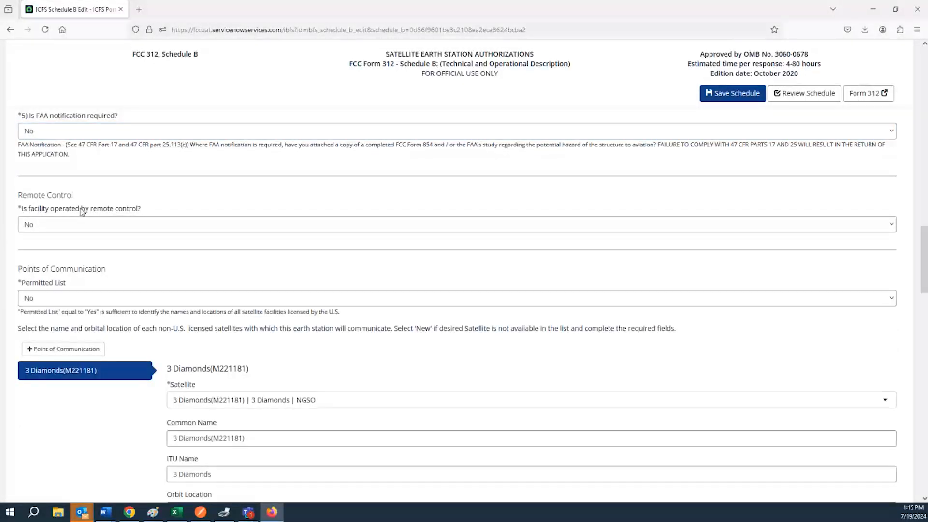
left_click(71, 223)
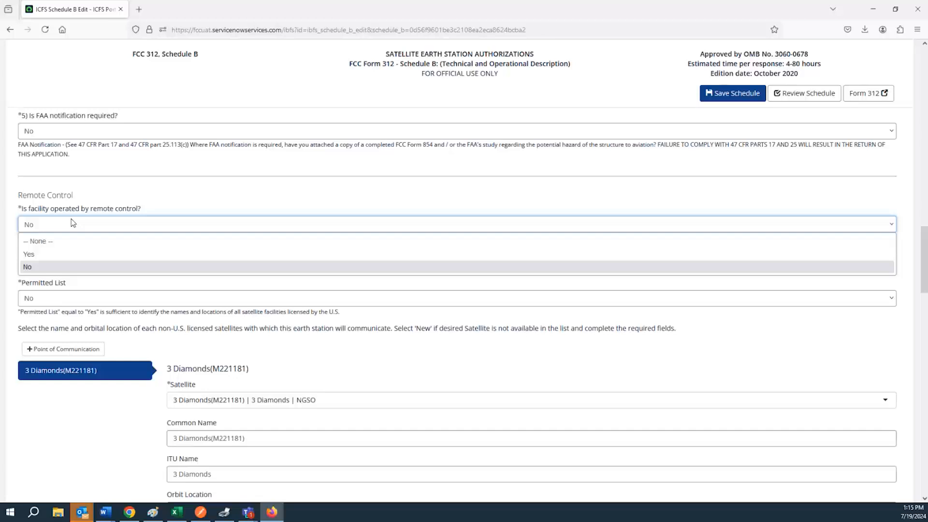
left_click(71, 255)
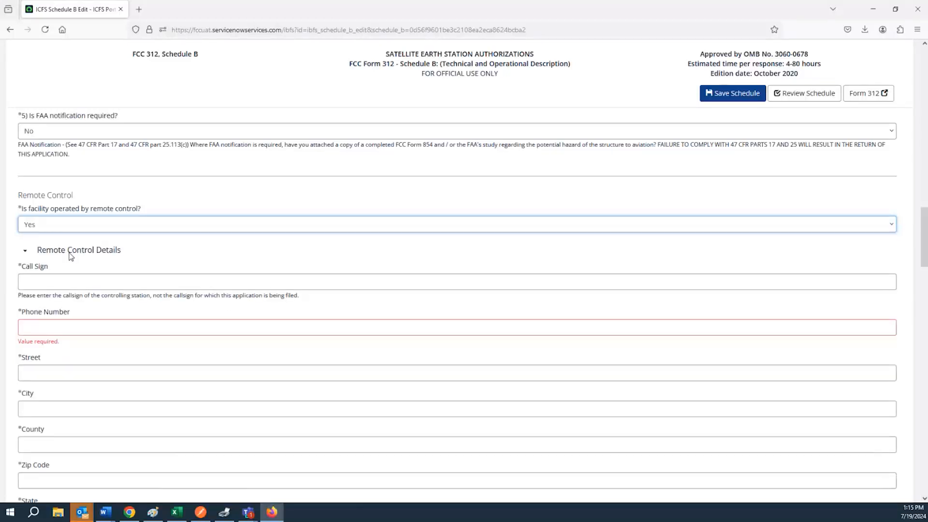
left_click(77, 282)
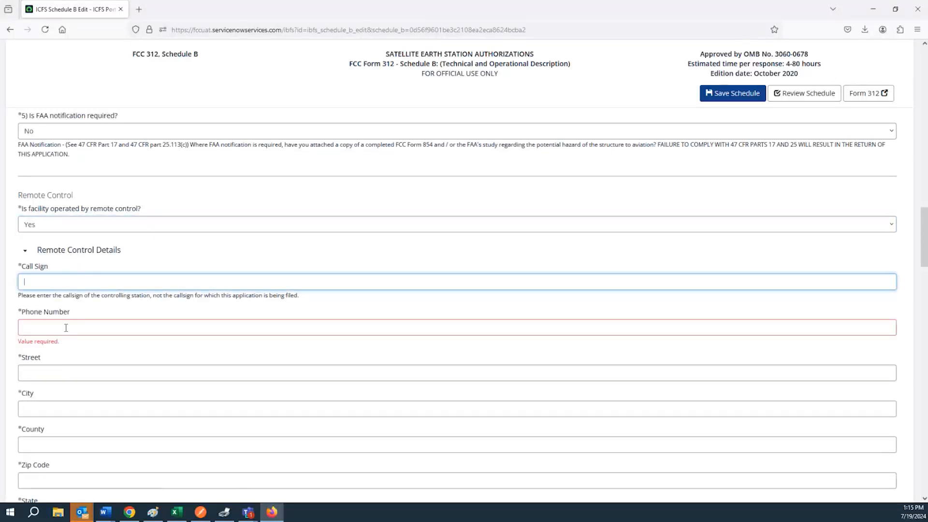
scroll(68, 330, "down", 3)
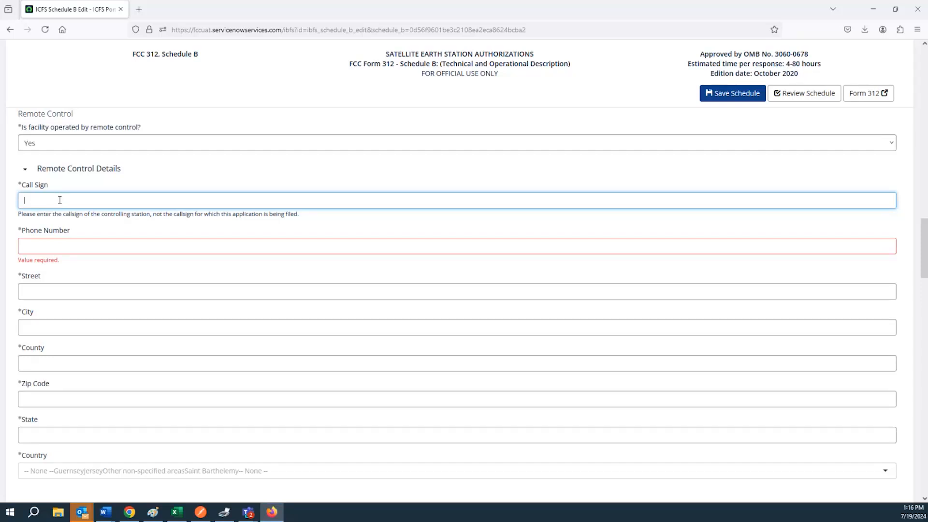
left_click(71, 246)
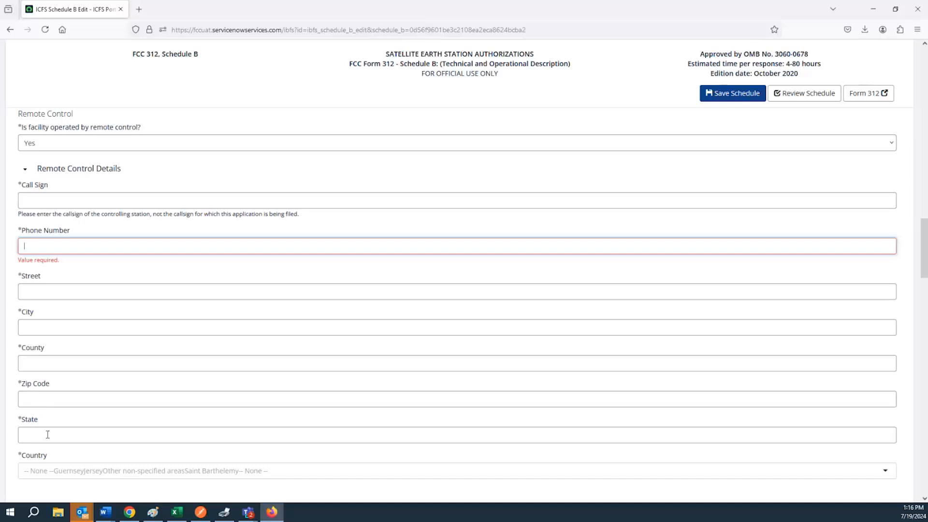
Step: Set Permitted List under Points of Communication to Yes
scroll(43, 285, "down", 5)
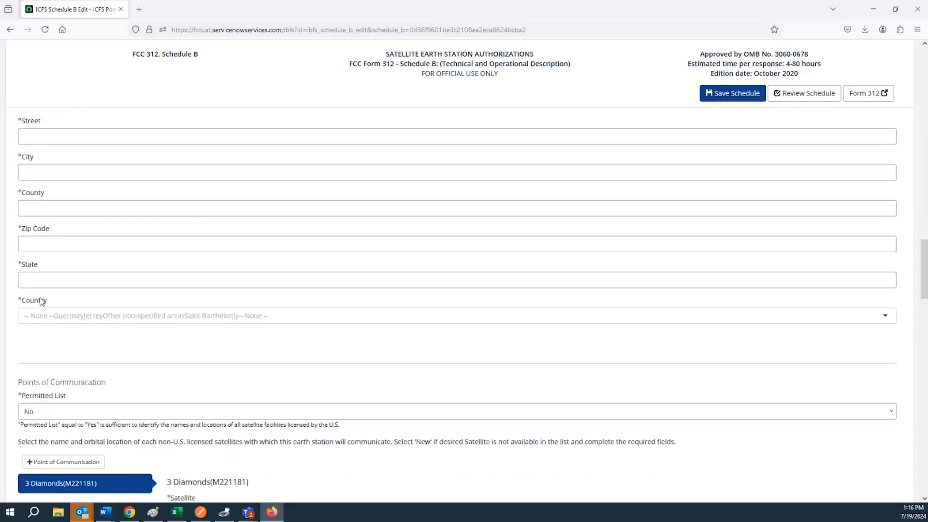
scroll(36, 255, "down", 2)
double_click(46, 211)
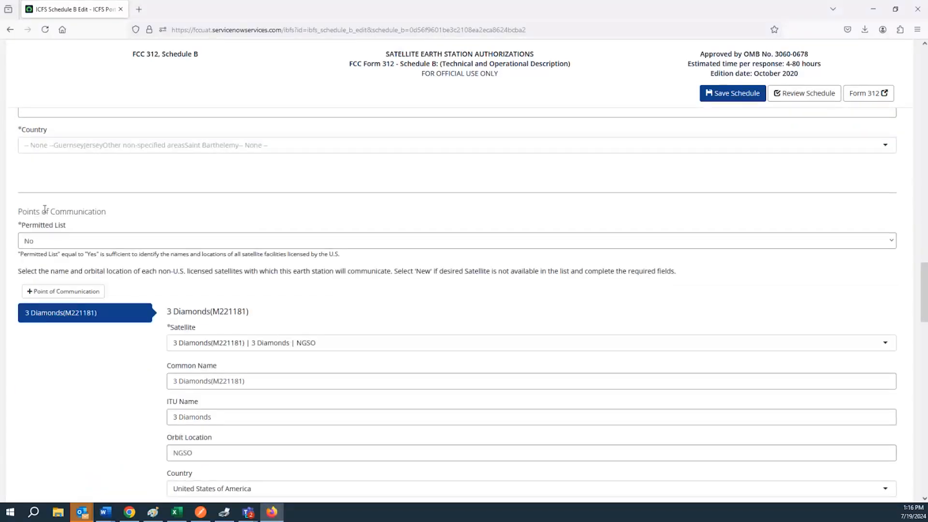
triple_click(45, 212)
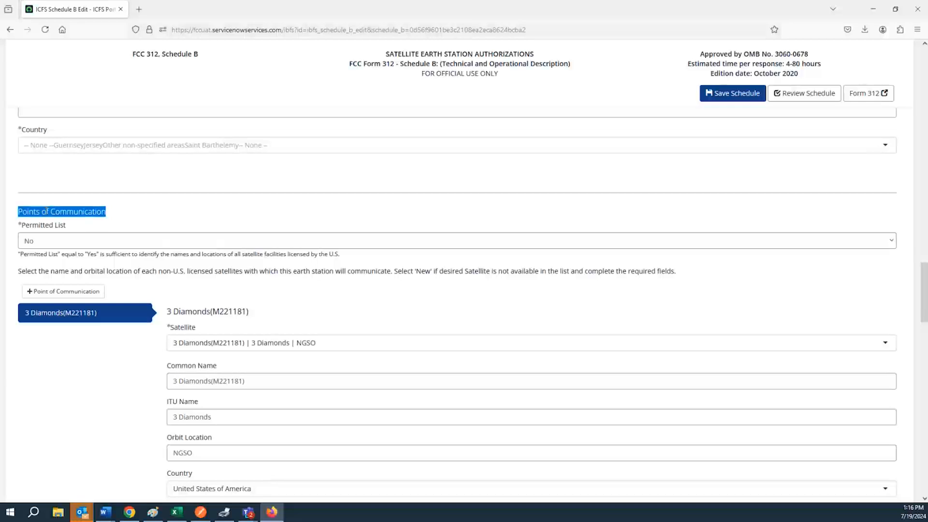
left_click(45, 211)
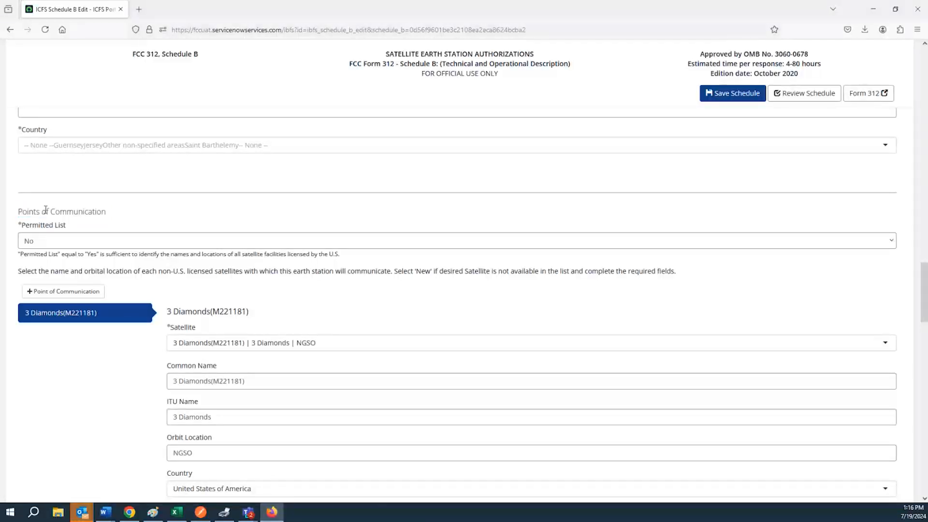
left_click(59, 244)
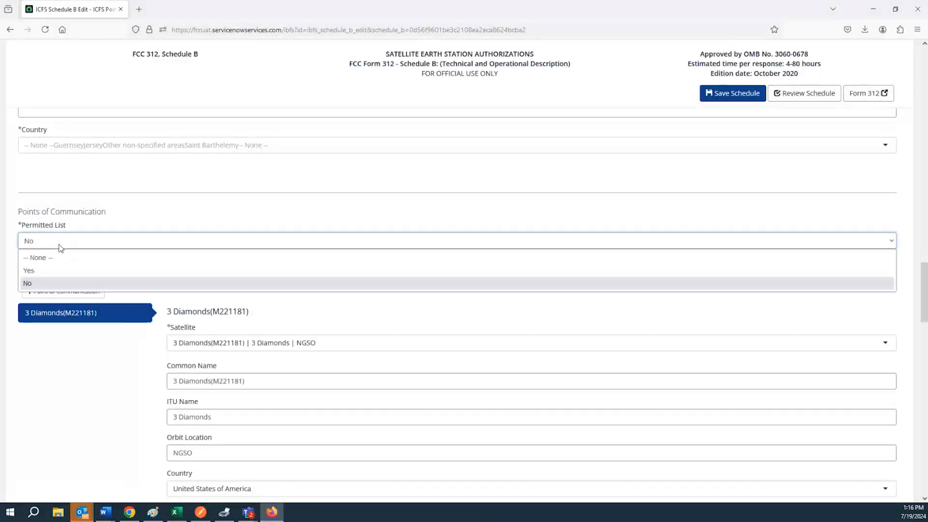
left_click(59, 267)
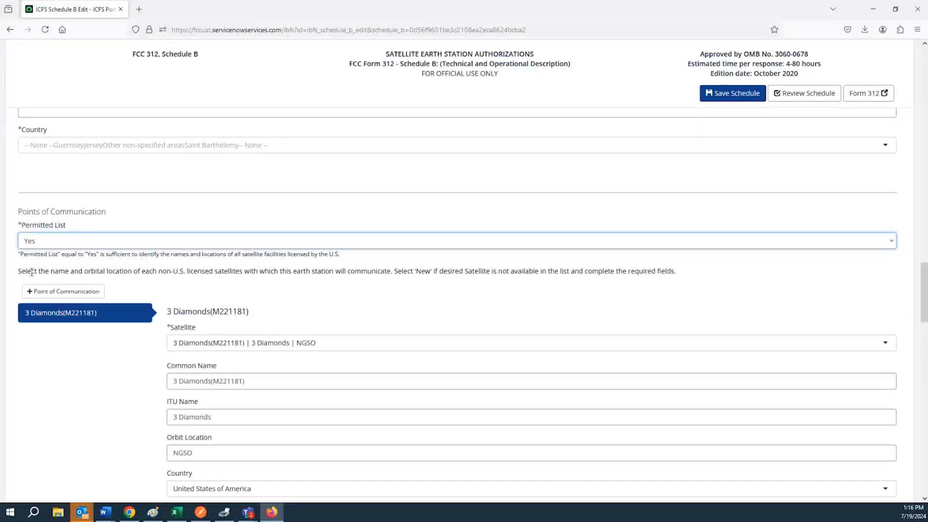
Step: Highlight the satellite-selection instructions shown below Permitted List
left_click_drag(20, 271, 137, 271)
left_click(100, 273)
left_click_drag(19, 271, 393, 274)
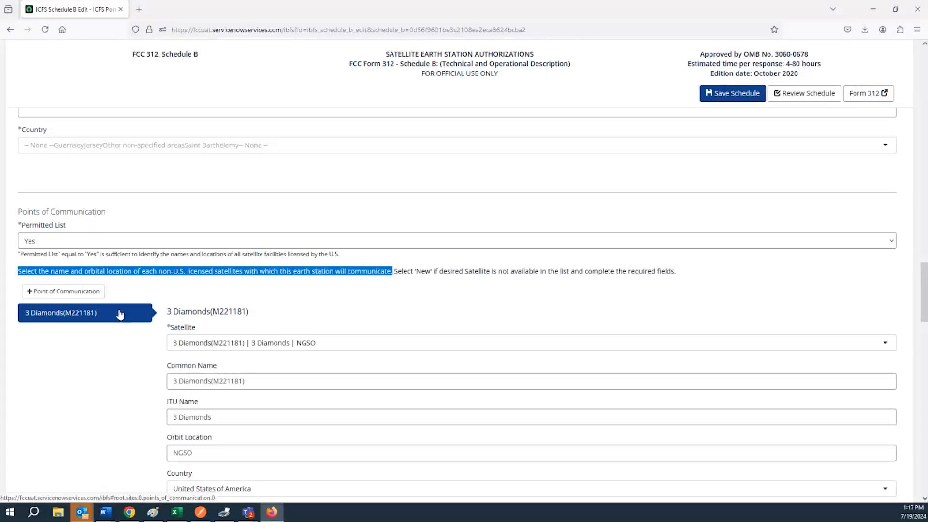
left_click(429, 270)
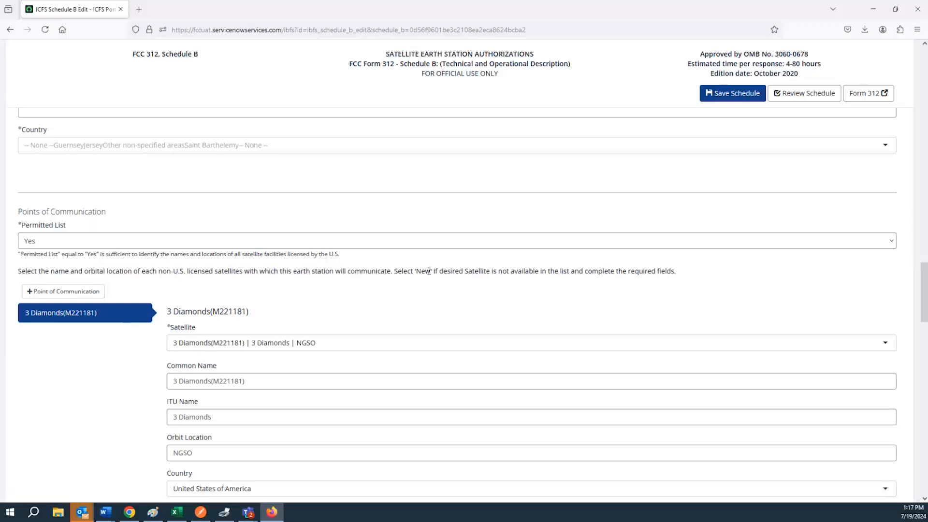
left_click_drag(395, 272, 674, 281)
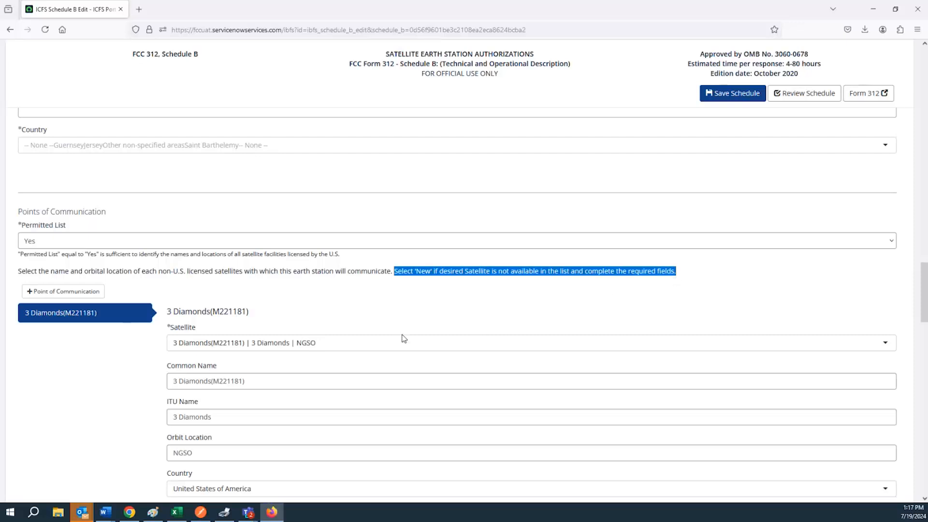
Step: Add a Point of Communication with satellite 'AMC 3 (S2162) | USASAT-24T | 72 W.L.' and save
left_click(72, 292)
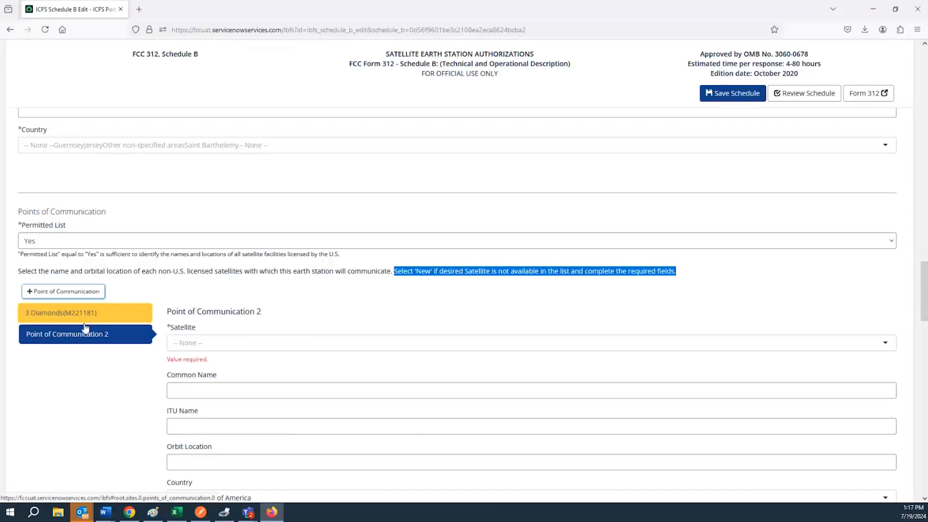
left_click(211, 343)
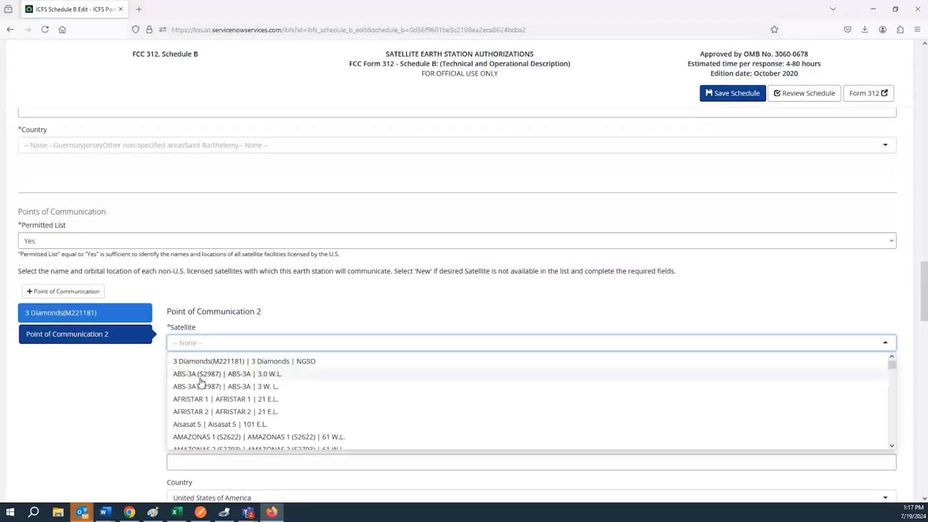
scroll(214, 375, "down", 3)
scroll(214, 377, "down", 6)
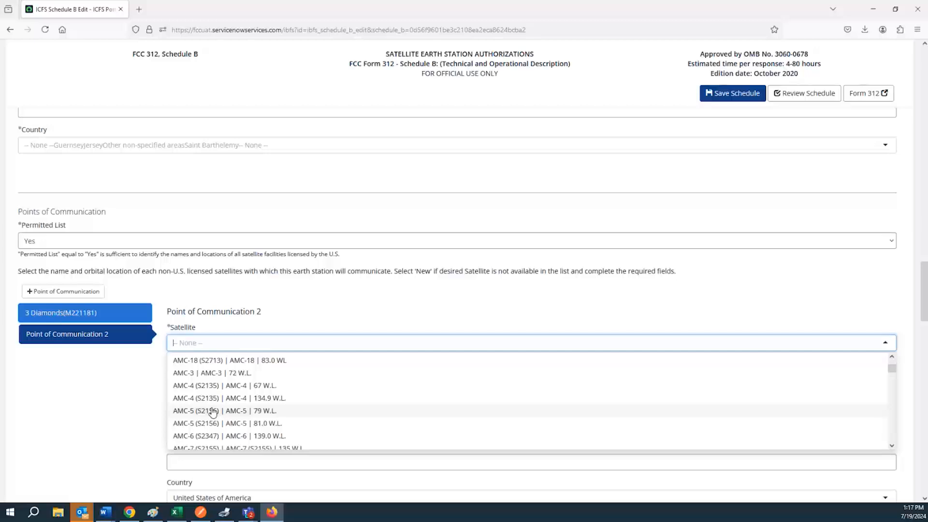
scroll(213, 411, "down", 1)
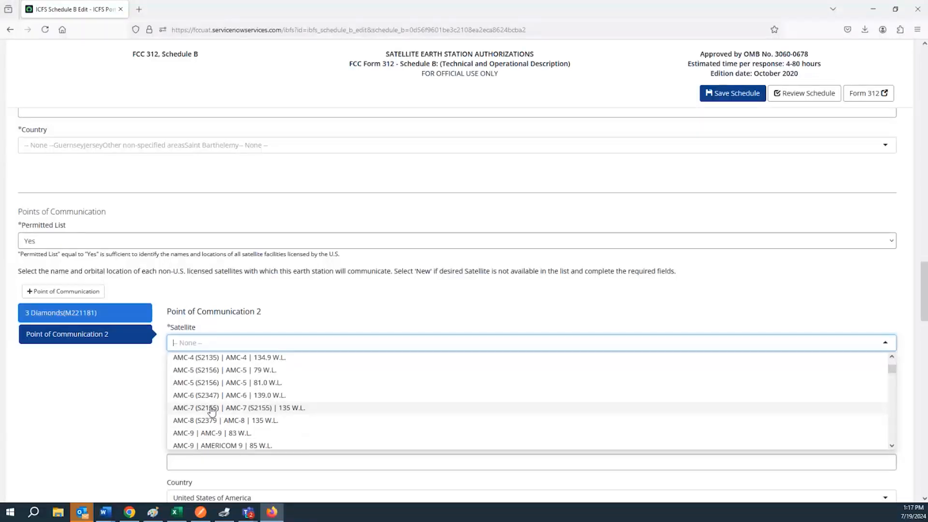
scroll(209, 408, "down", 1)
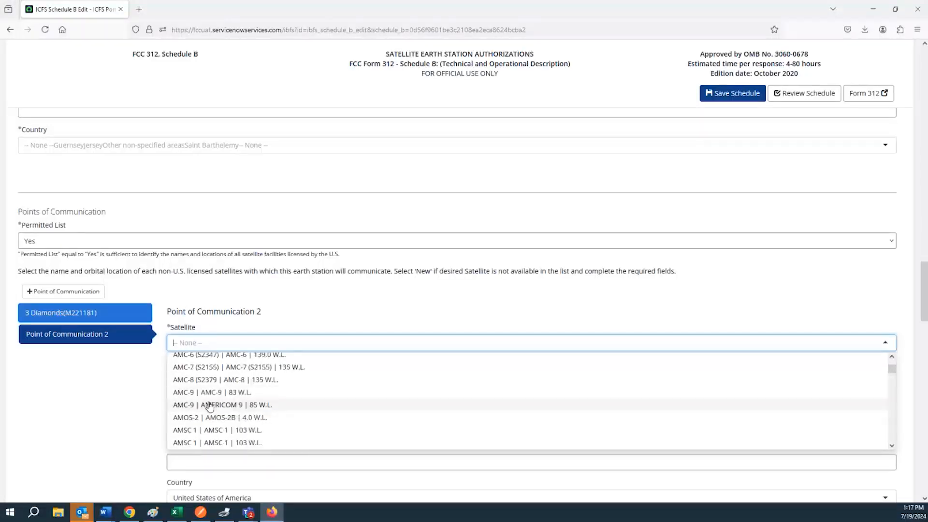
scroll(211, 403, "down", 1)
scroll(210, 403, "down", 2)
scroll(209, 403, "up", 5)
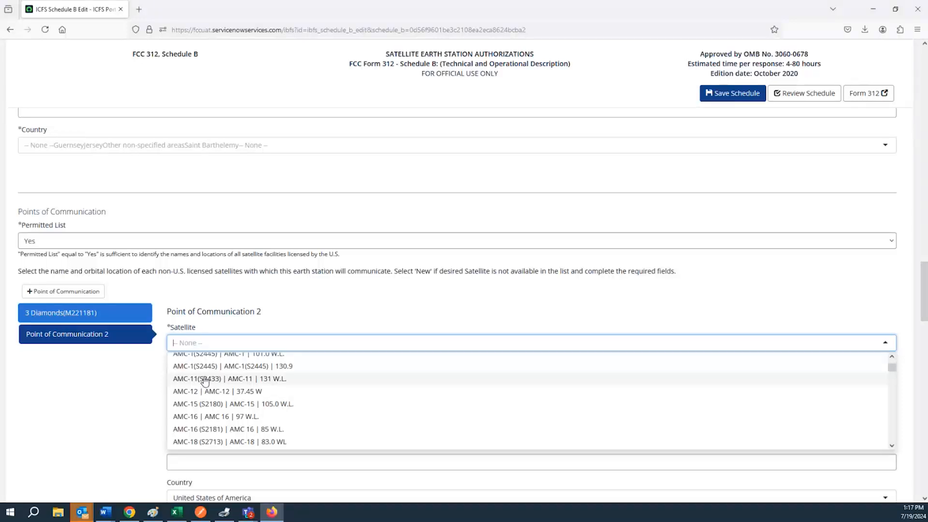
scroll(207, 382, "up", 2)
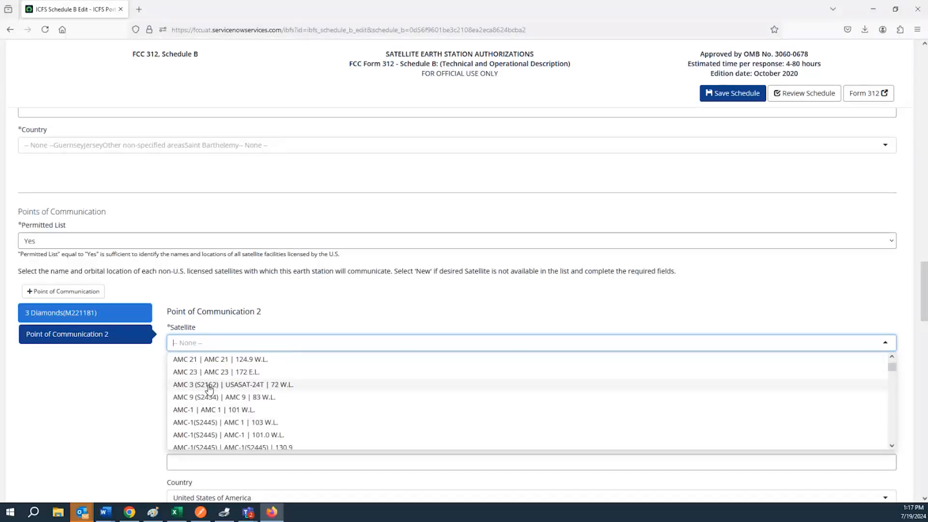
left_click(209, 385)
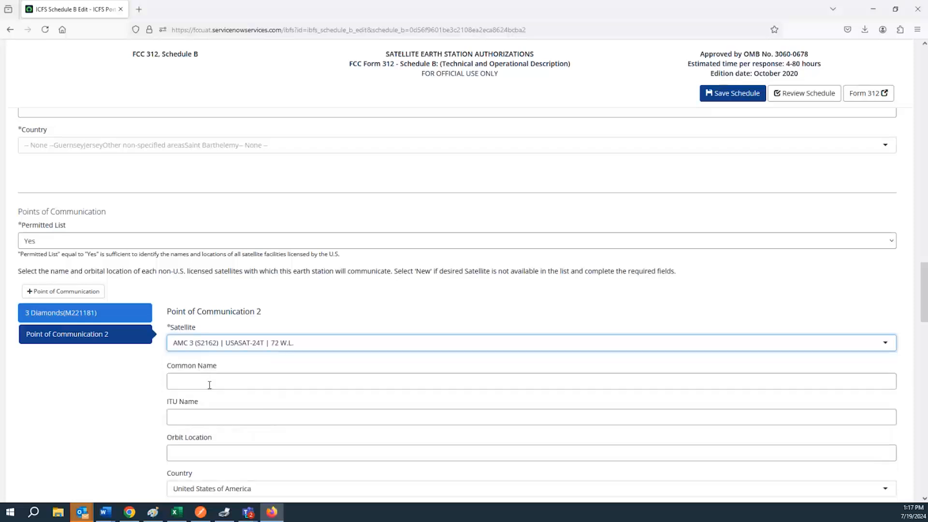
left_click(712, 95)
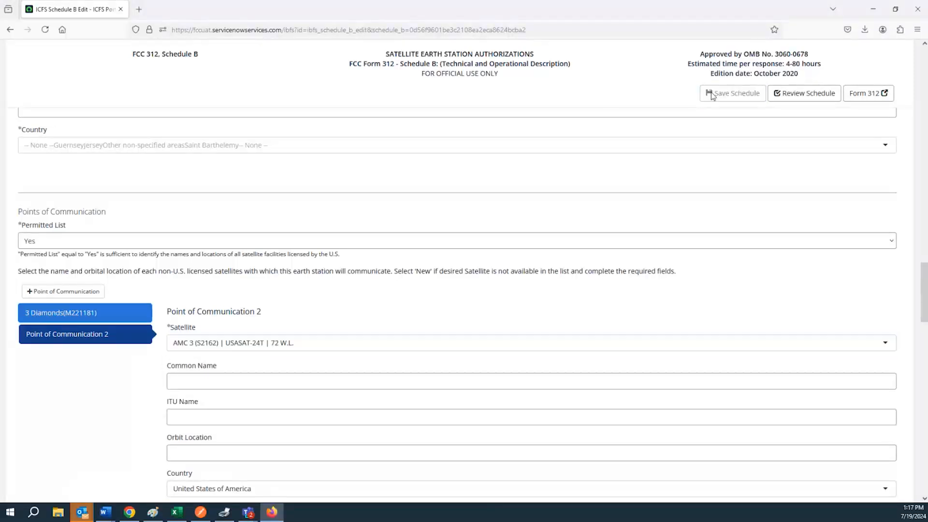
scroll(255, 202, "down", 2)
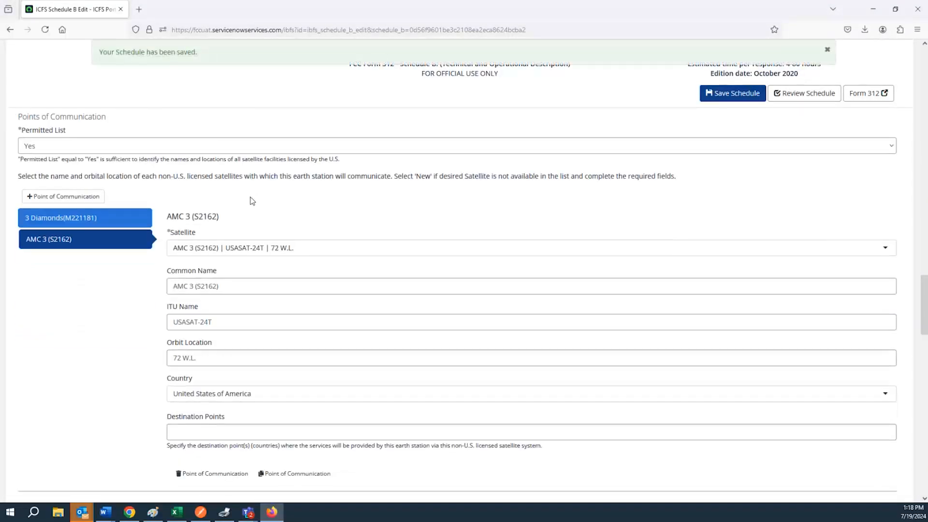
scroll(252, 201, "down", 1)
left_click(201, 216)
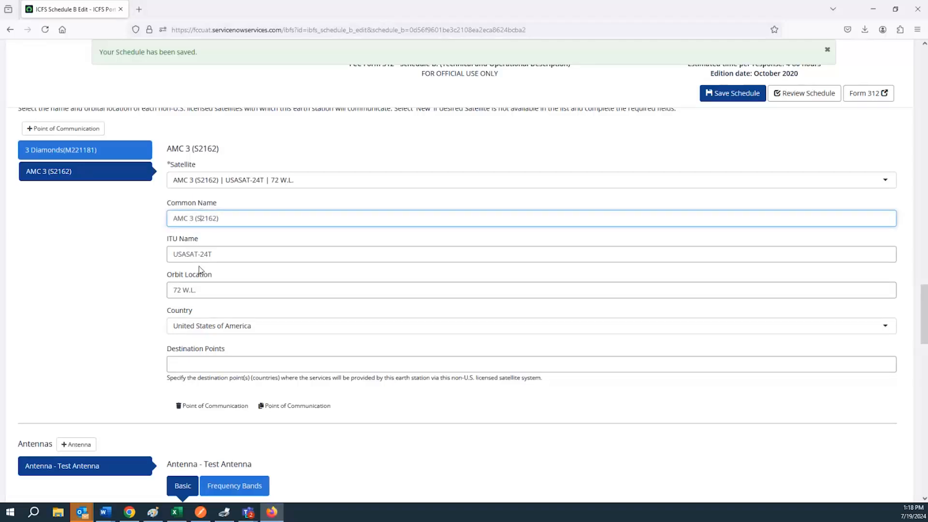
left_click(203, 252)
double_click(203, 252)
double_click(208, 218)
triple_click(198, 249)
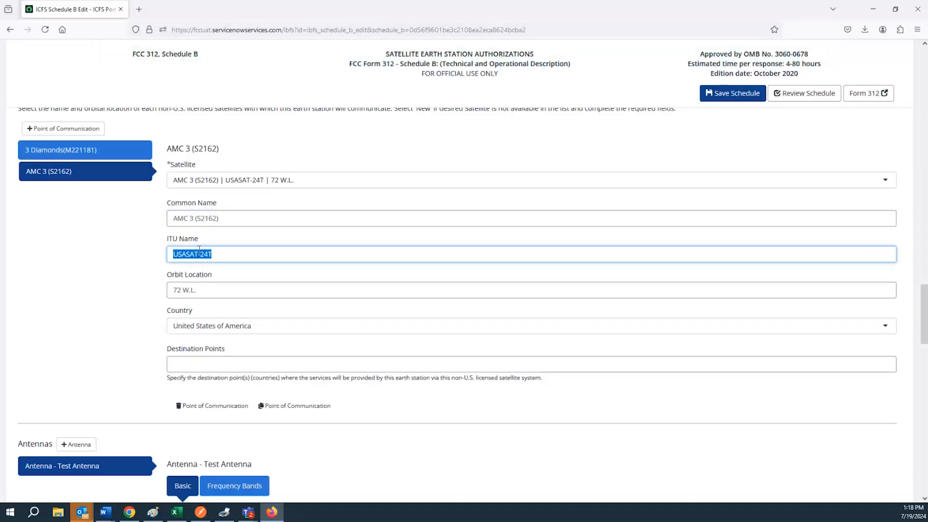
left_click(206, 293)
triple_click(205, 293)
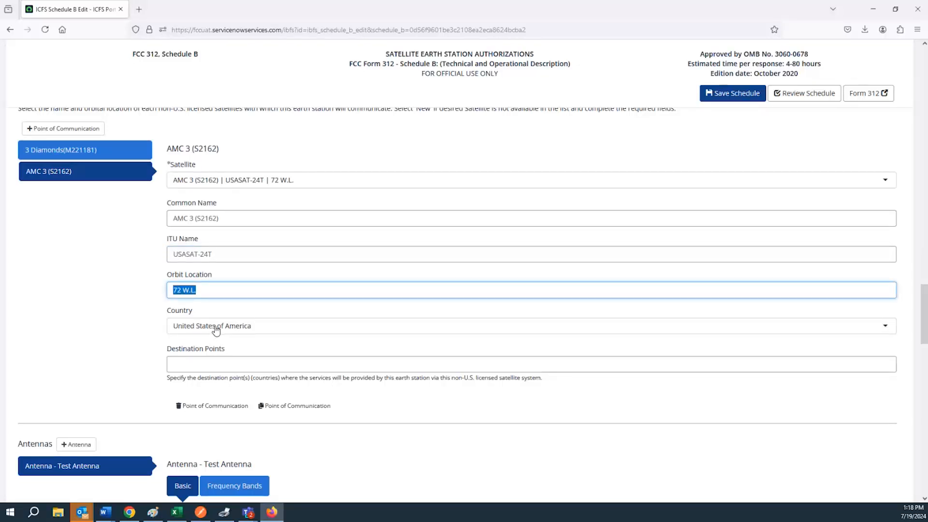
left_click(230, 366)
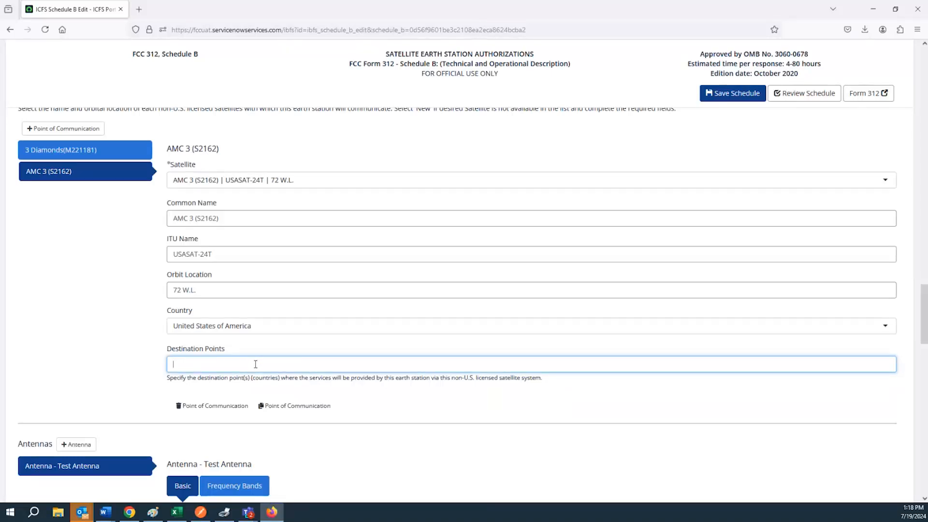
left_click_drag(430, 377, 544, 383)
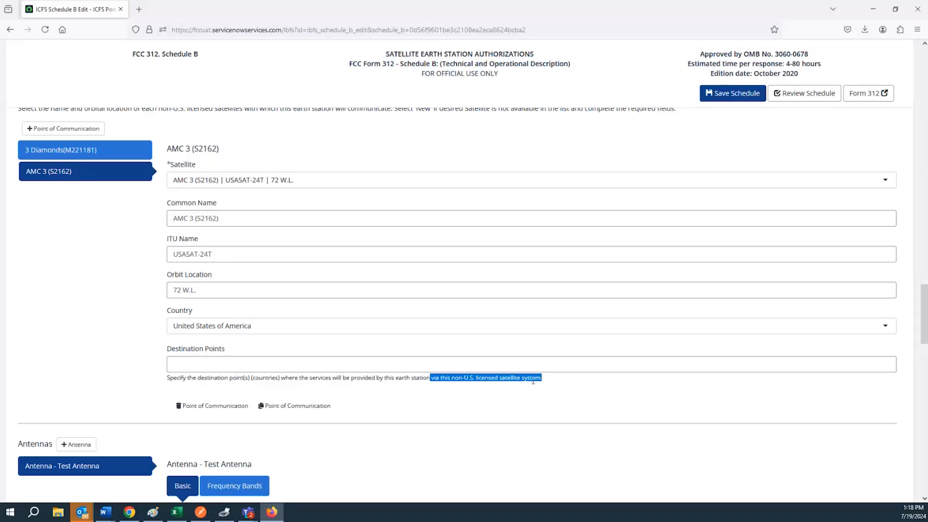
left_click(109, 362)
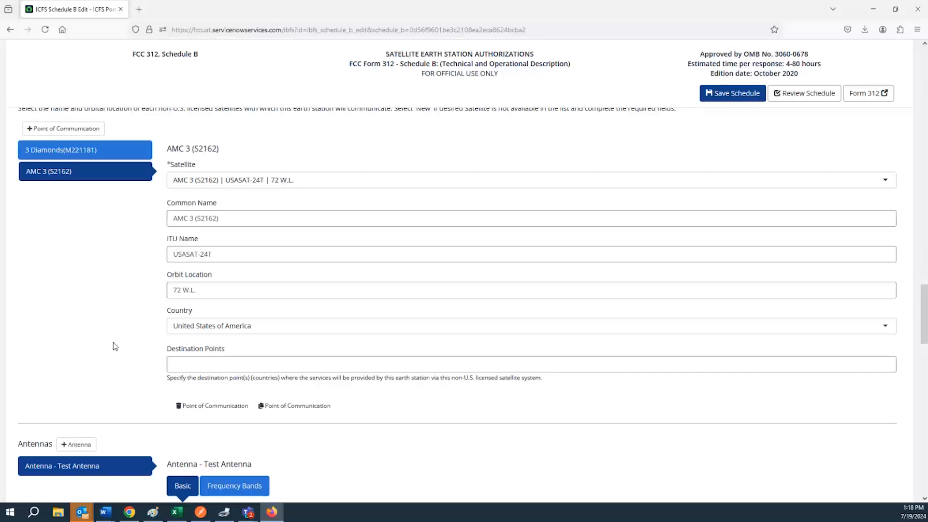
scroll(114, 346, "down", 3)
scroll(102, 210, "down", 3)
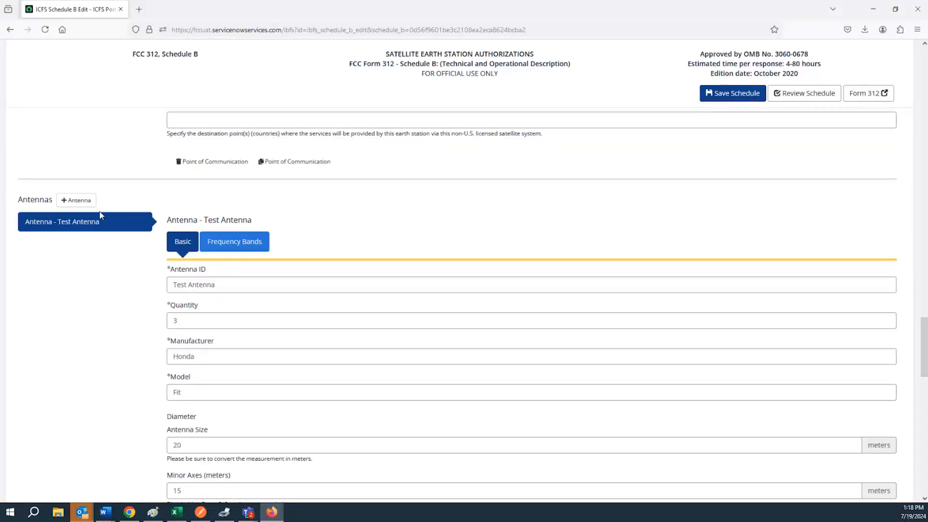
scroll(101, 215, "down", 2)
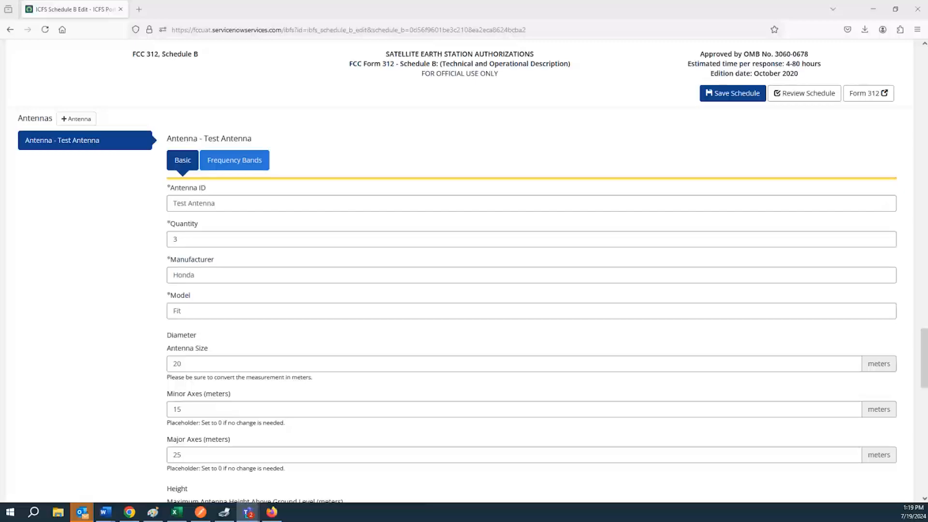
scroll(147, 285, "up", 6)
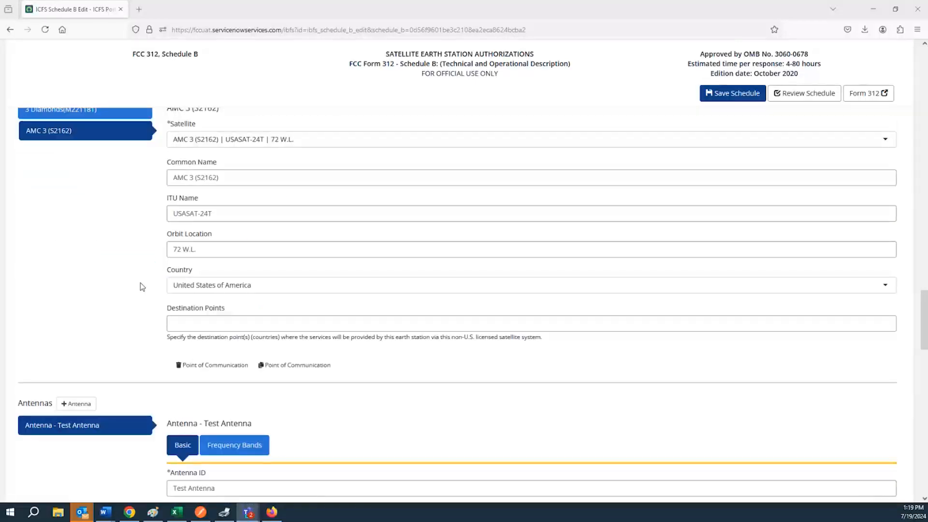
scroll(145, 285, "down", 17)
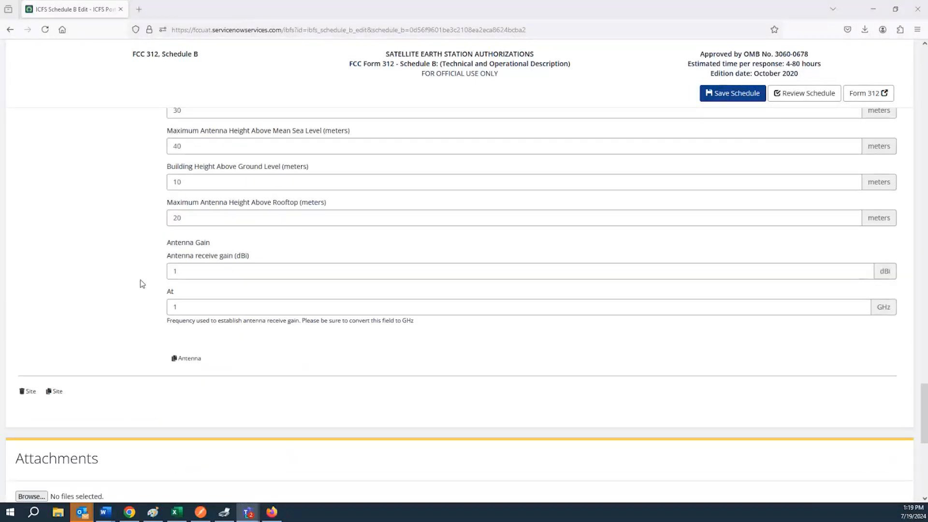
scroll(142, 284, "down", 1)
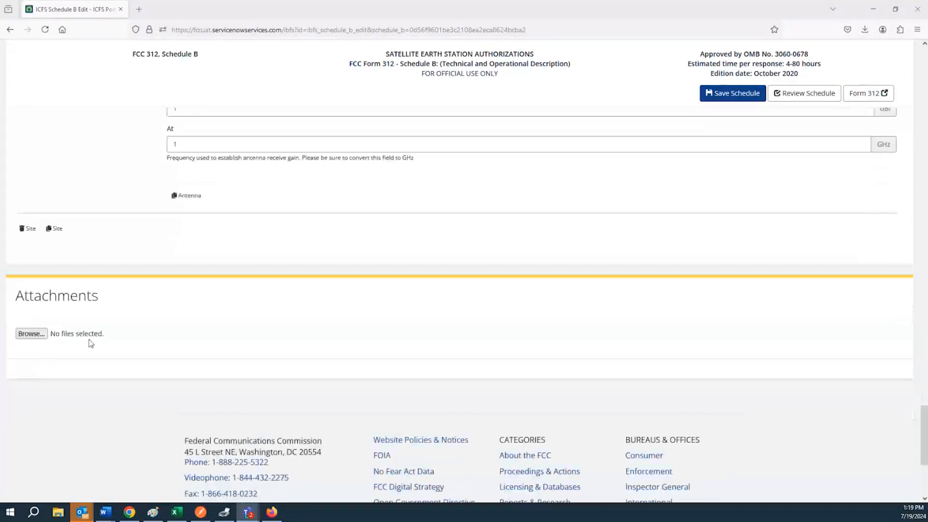
left_click(32, 334)
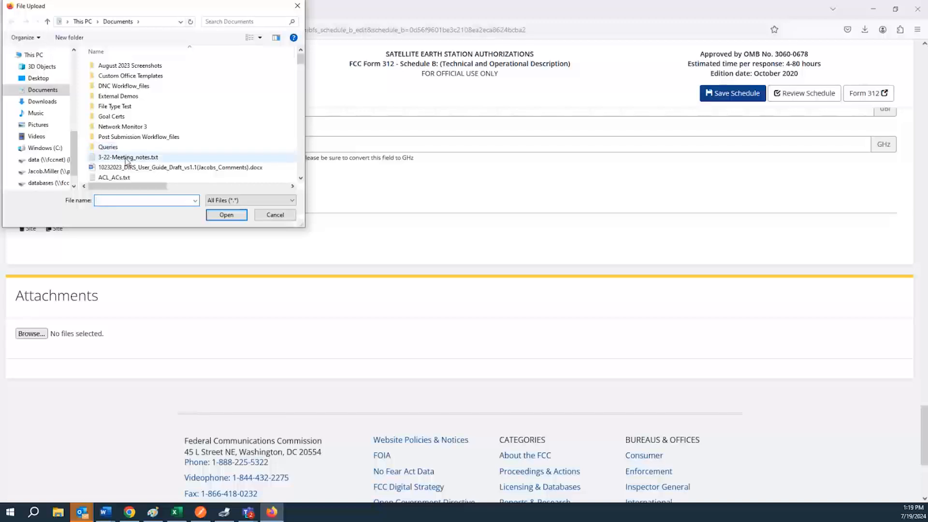
left_click(126, 158)
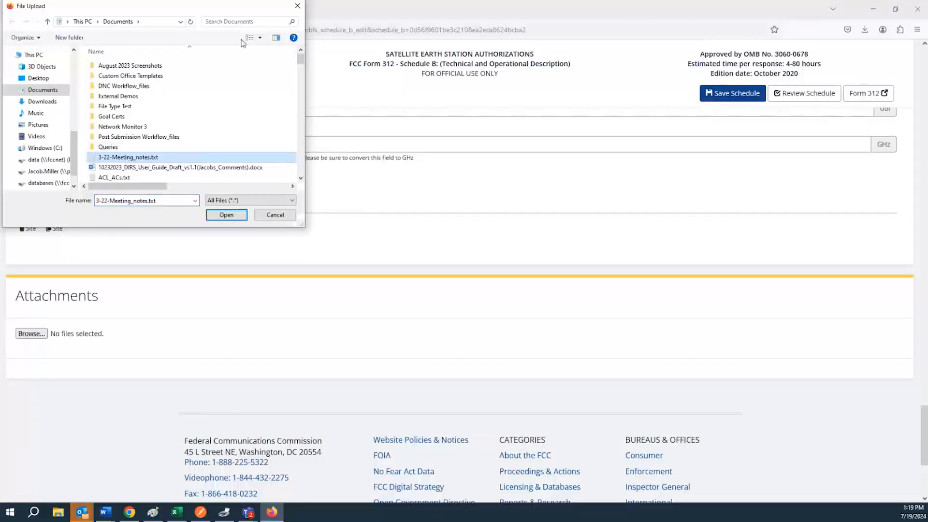
left_click(297, 6)
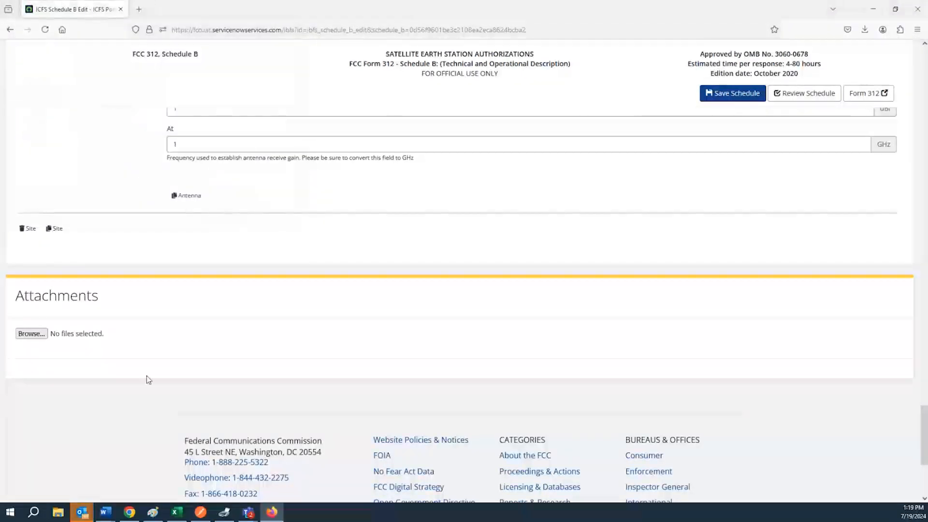
scroll(146, 377, "up", 8)
scroll(146, 382, "up", 15)
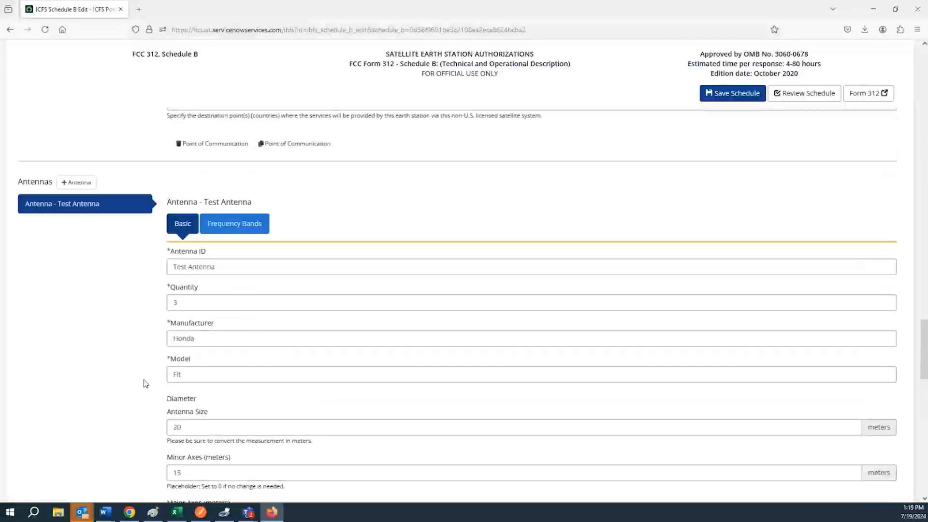
scroll(139, 384, "up", 10)
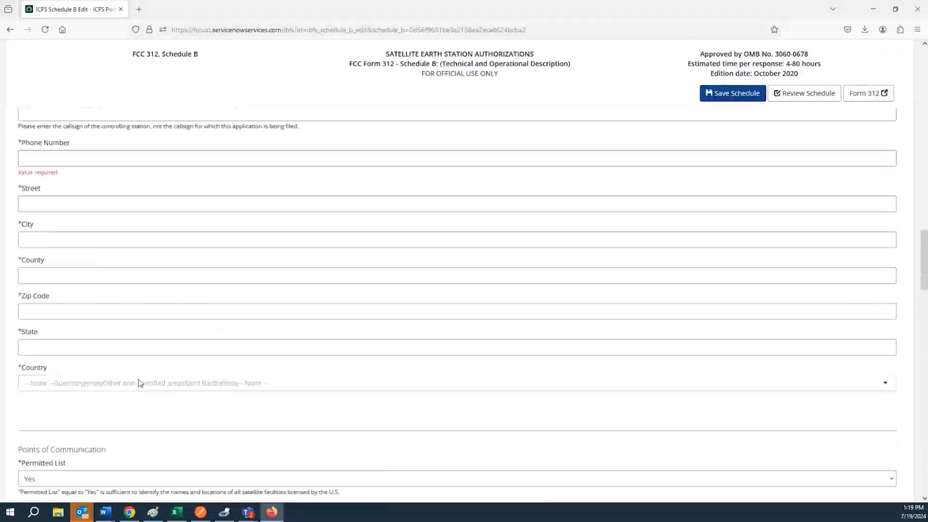
scroll(85, 376, "up", 5)
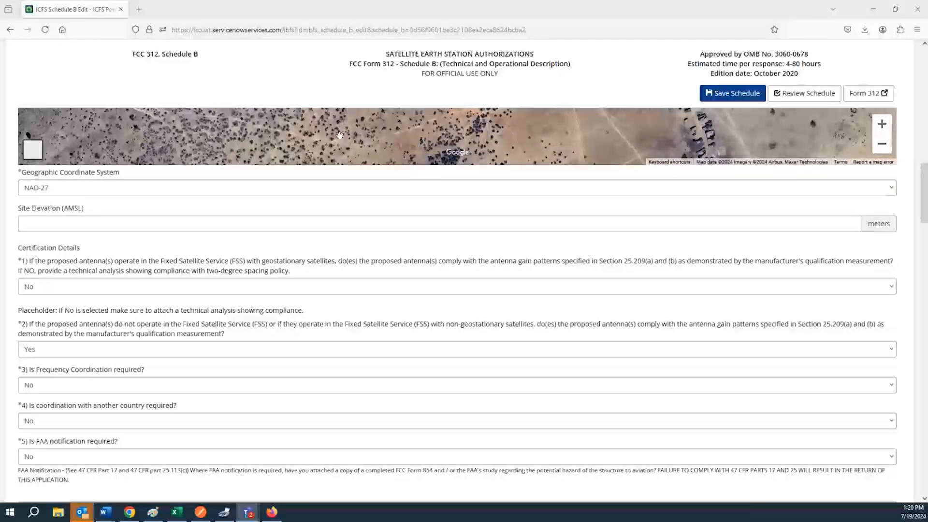
scroll(76, 344, "down", 15)
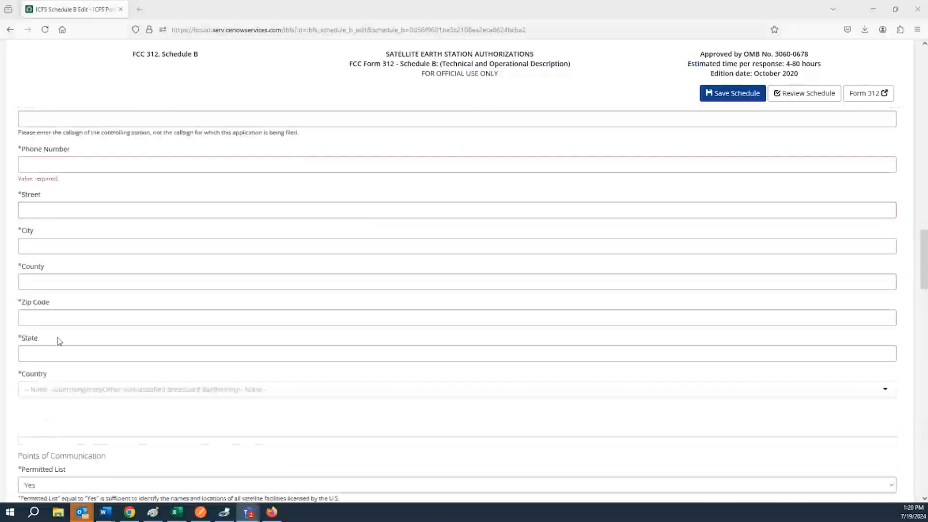
scroll(60, 341, "down", 20)
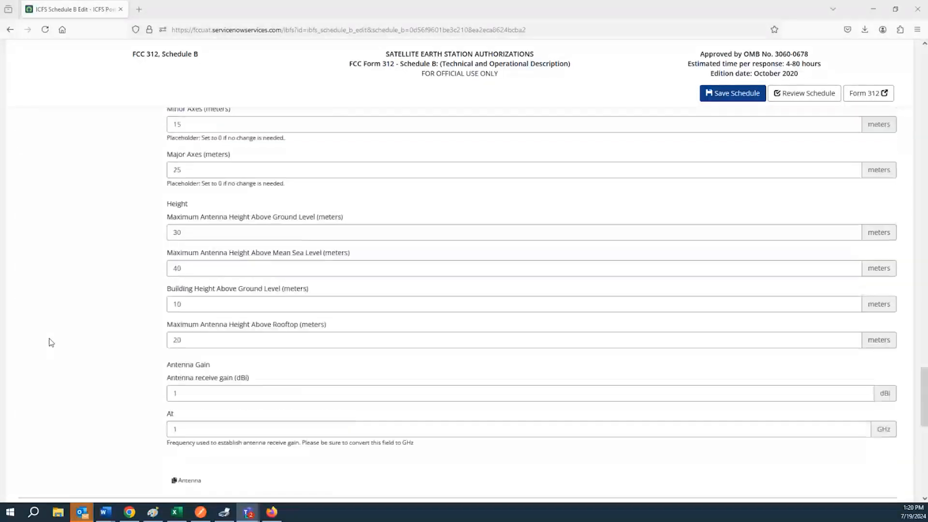
left_click(31, 374)
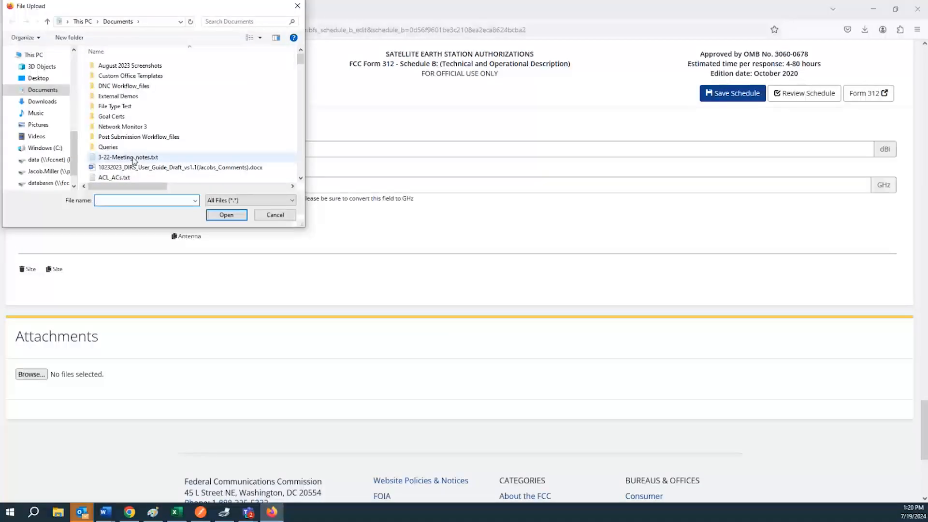
left_click(297, 5)
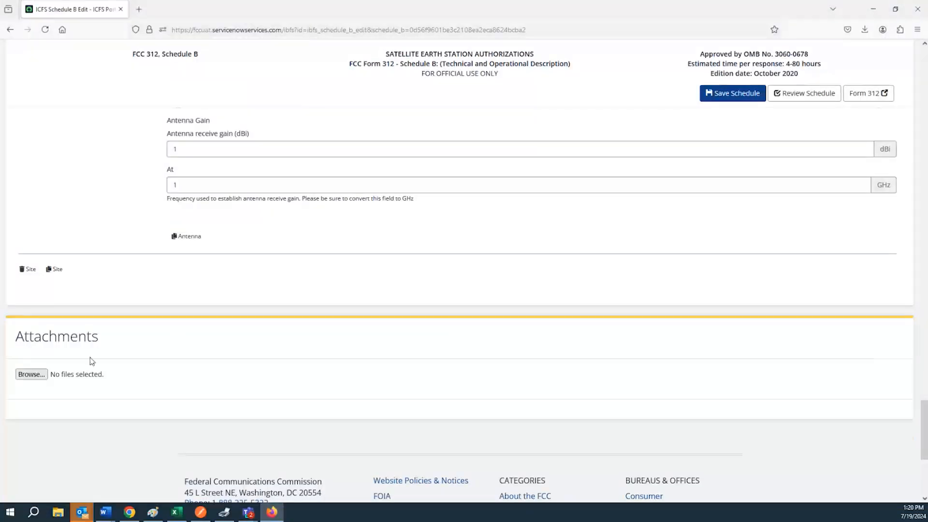
scroll(92, 358, "up", 8)
scroll(94, 363, "up", 3)
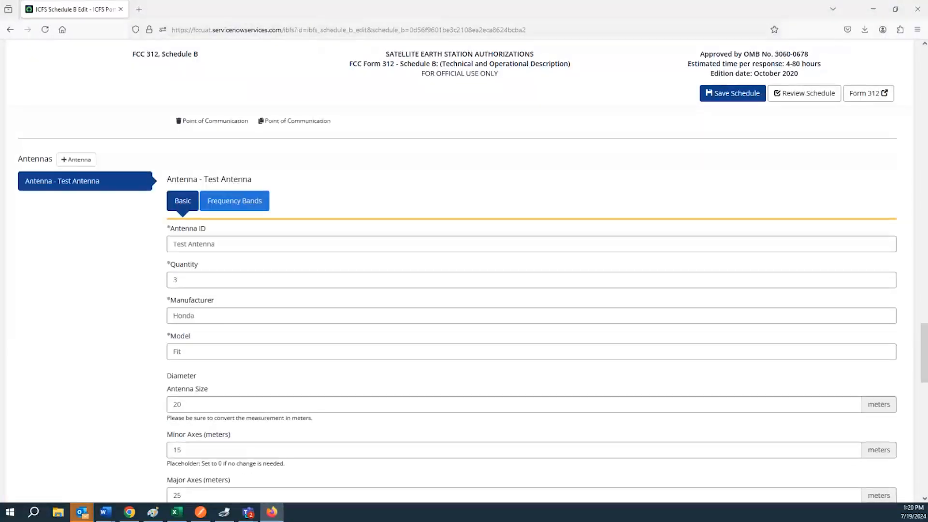
scroll(135, 271, "up", 3)
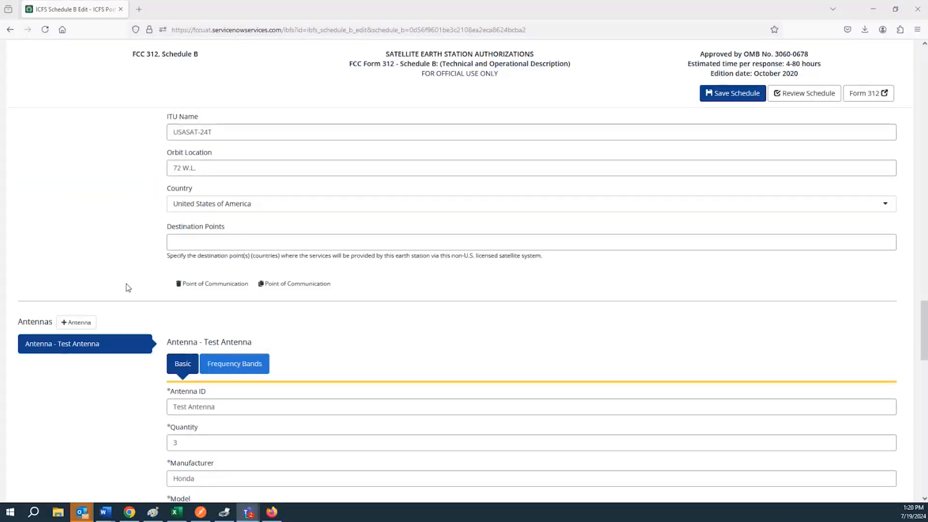
scroll(126, 284, "up", 15)
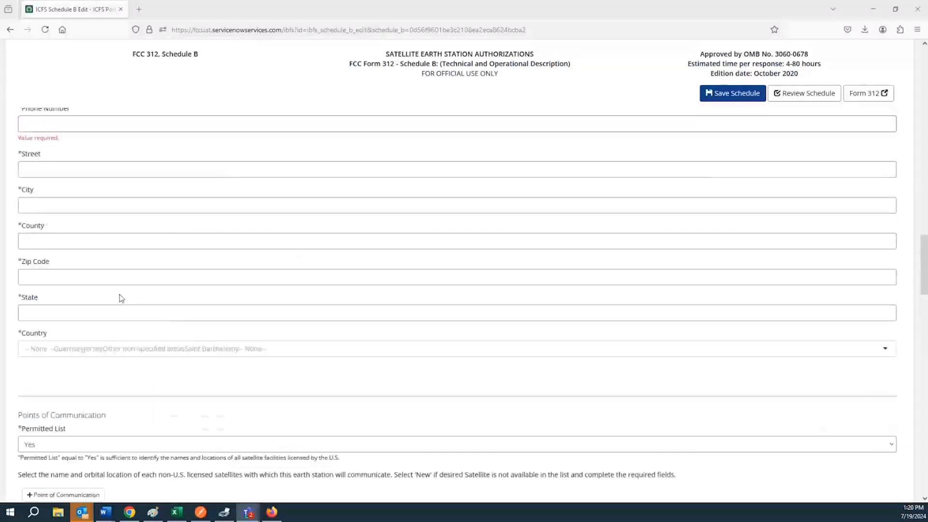
scroll(119, 305, "up", 5)
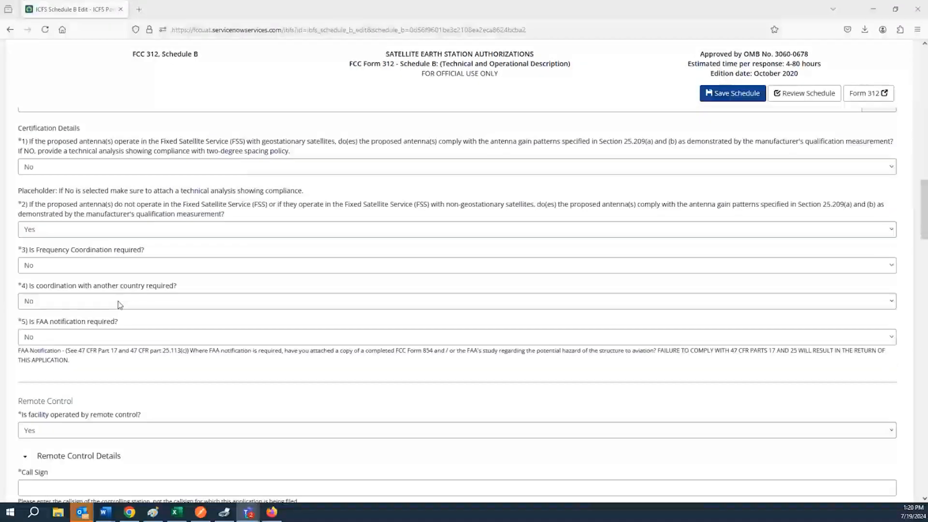
scroll(120, 305, "up", 20)
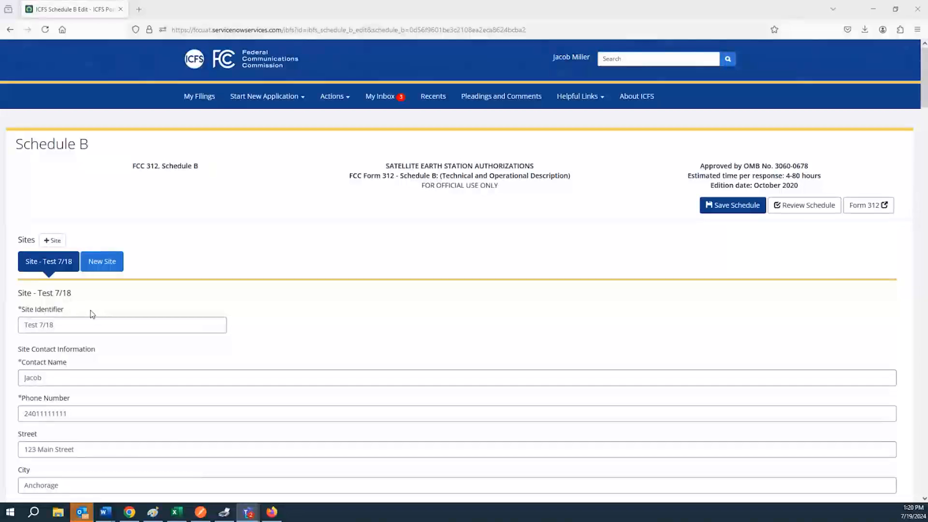
right_click(68, 268)
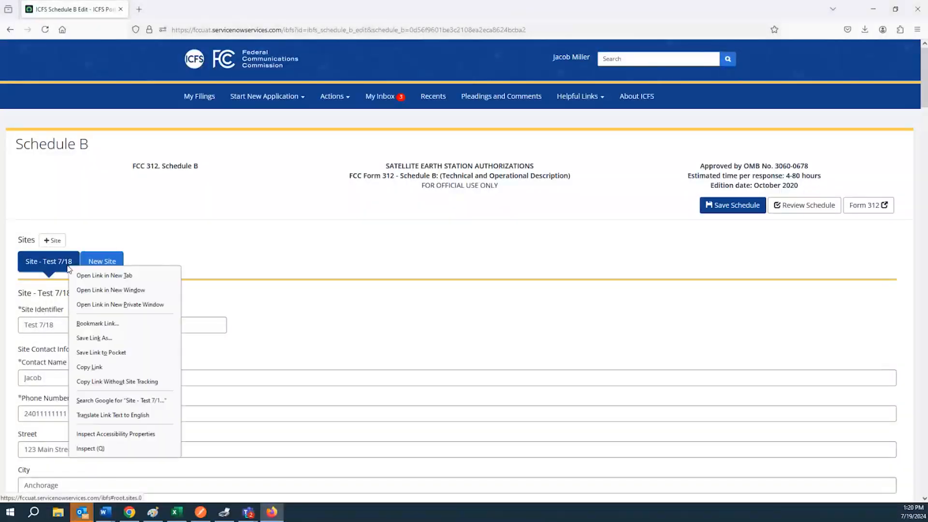
left_click(286, 245)
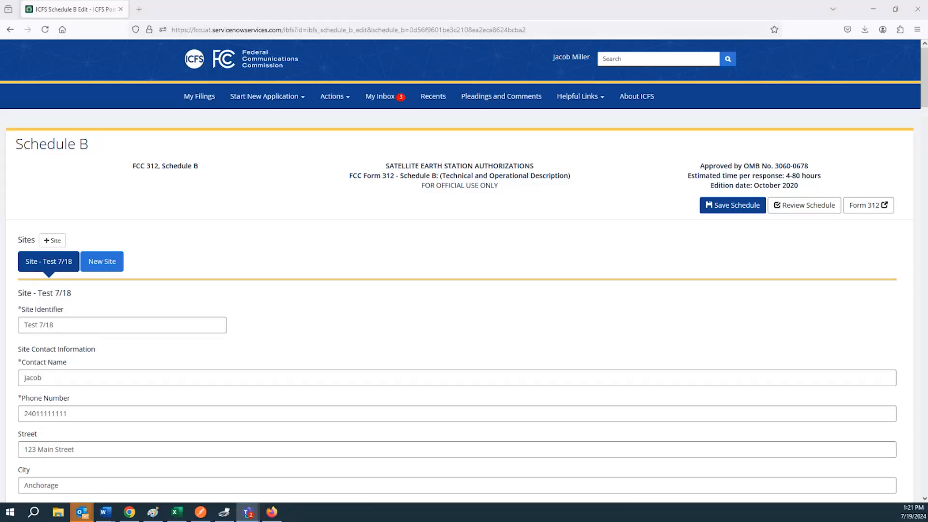
Step: Open the blank New Site entry and look over its empty site identifier, contact name and phone fields
left_click(101, 263)
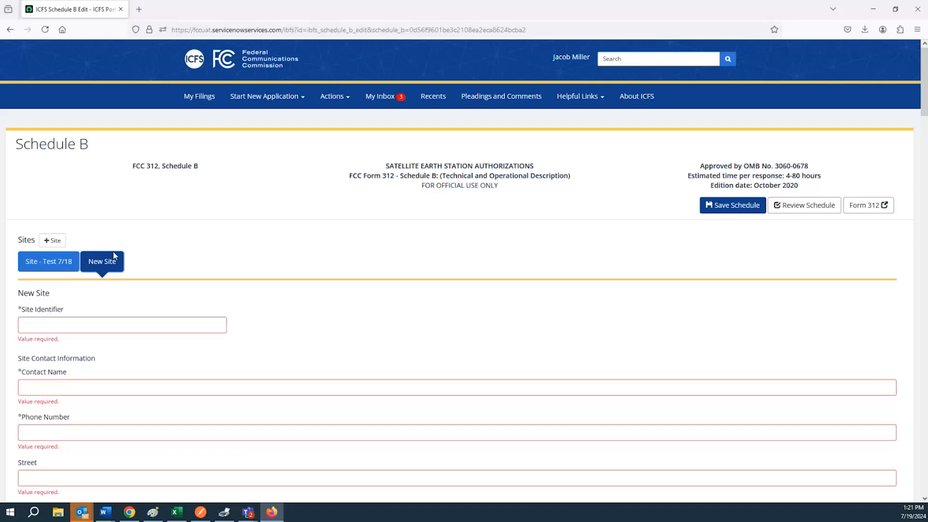
right_click(110, 262)
left_click(161, 227)
scroll(184, 284, "down", 9)
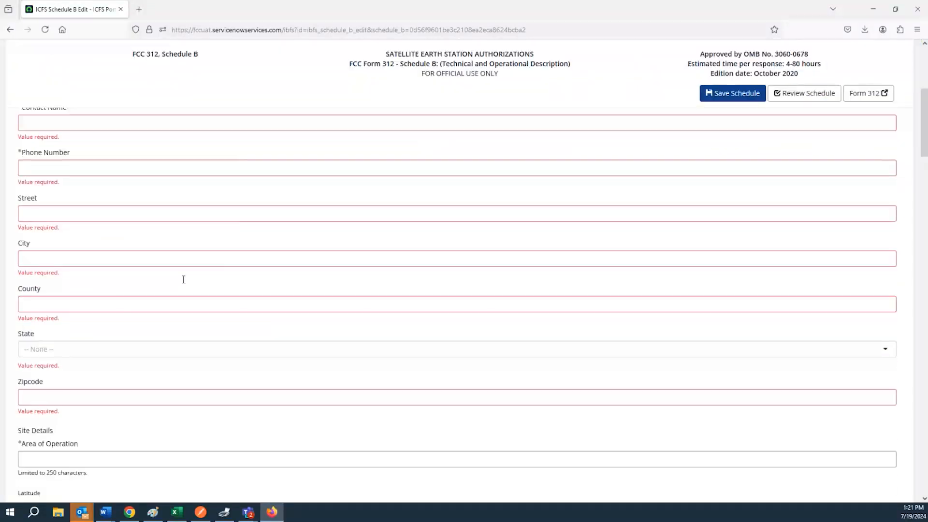
scroll(183, 283, "up", 3)
scroll(183, 283, "up", 7)
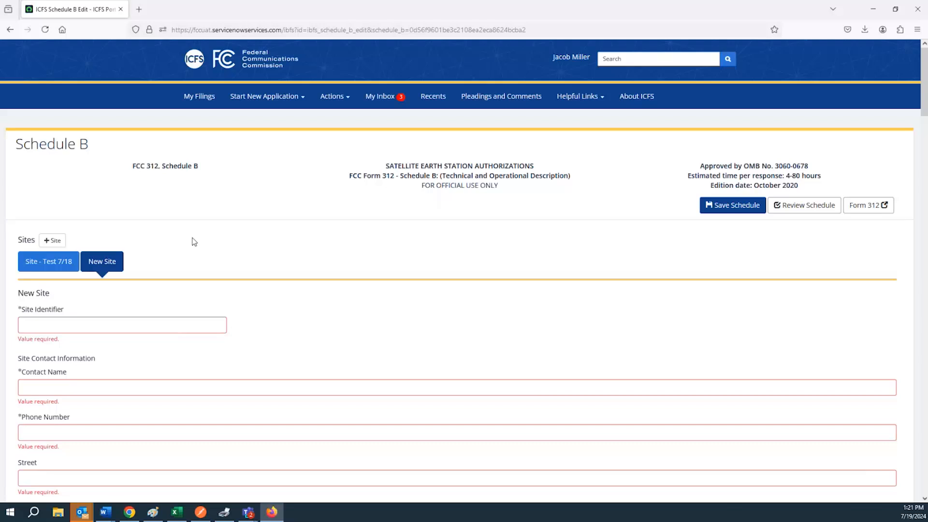
right_click(116, 267)
key("Escape")
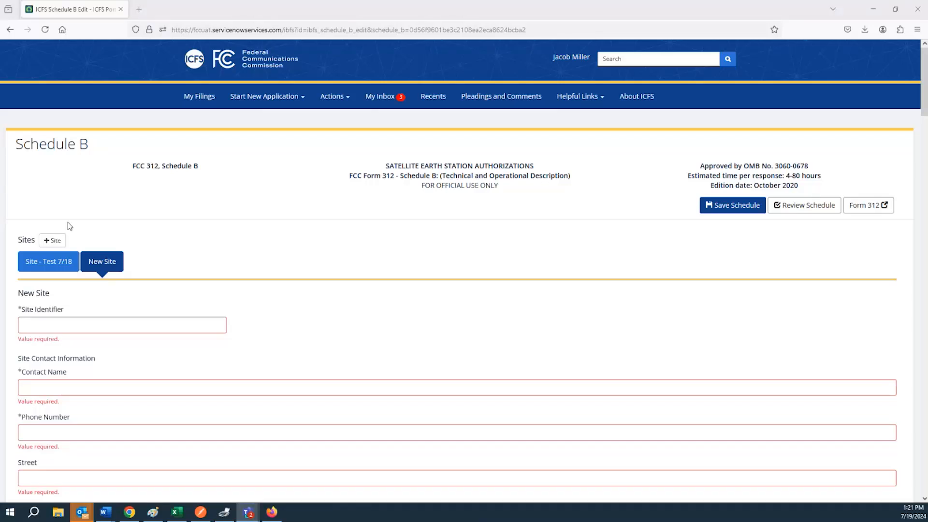
left_click(273, 29)
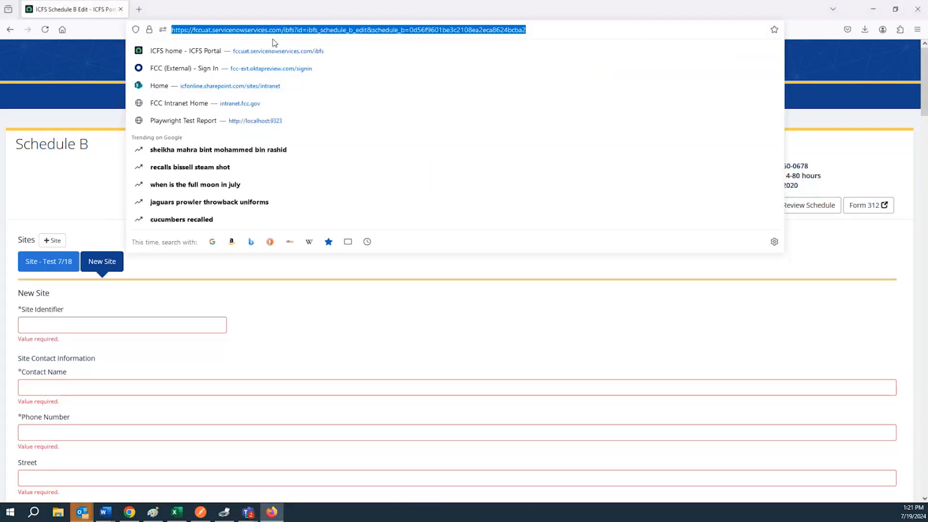
key("Return")
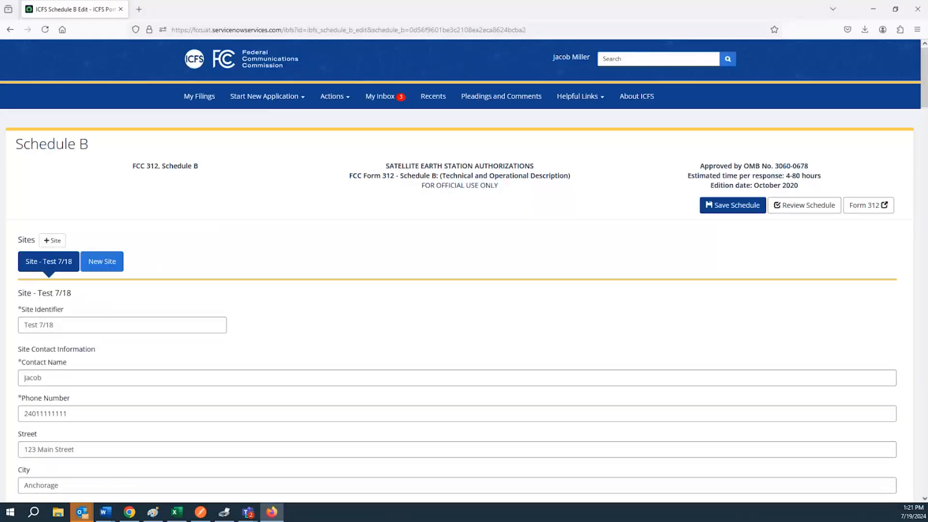
scroll(294, 285, "down", 8)
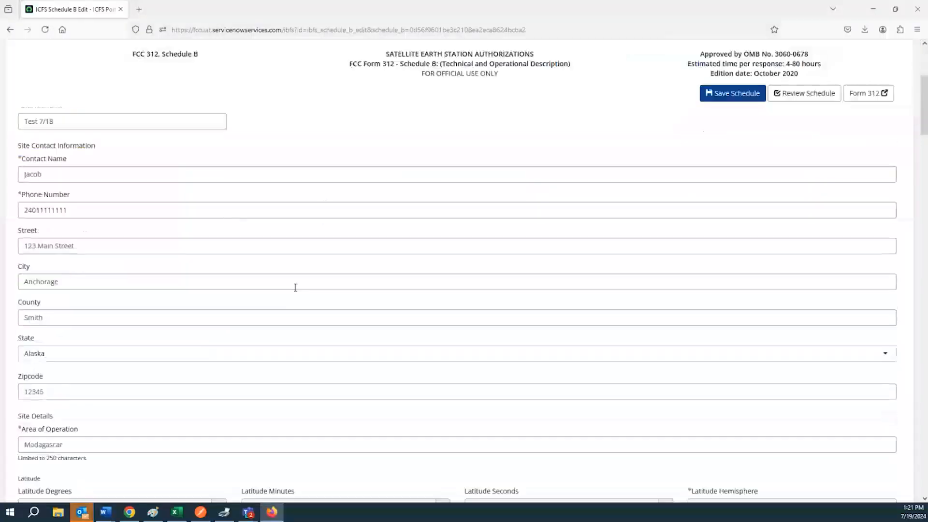
scroll(277, 286, "down", 20)
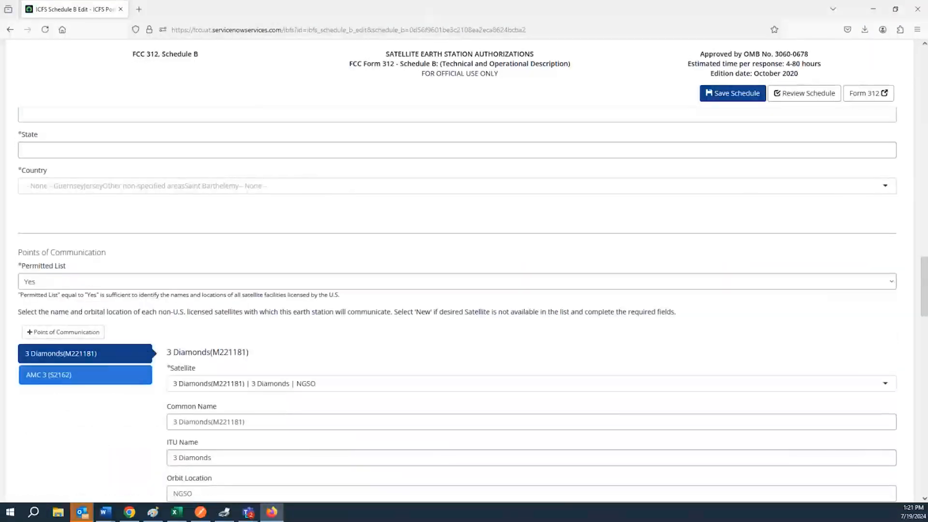
scroll(200, 139, "down", 6)
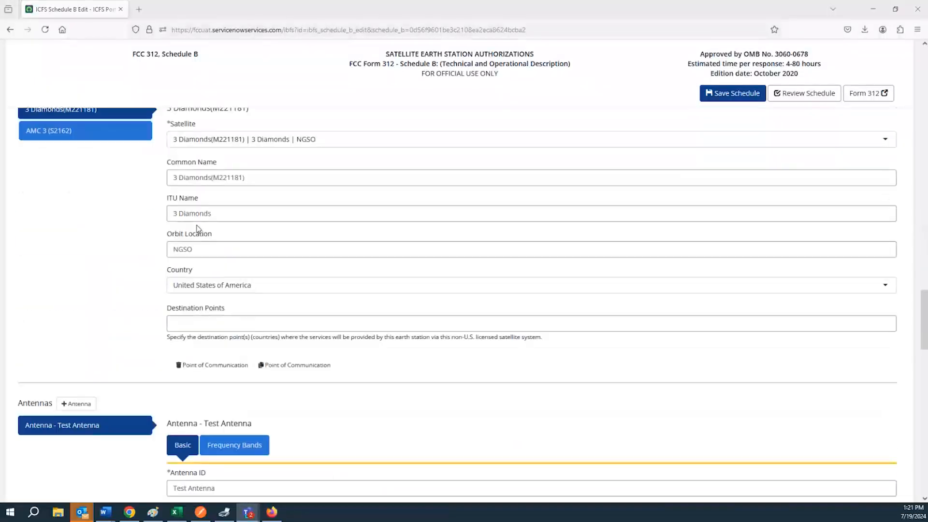
scroll(218, 199, "down", 2)
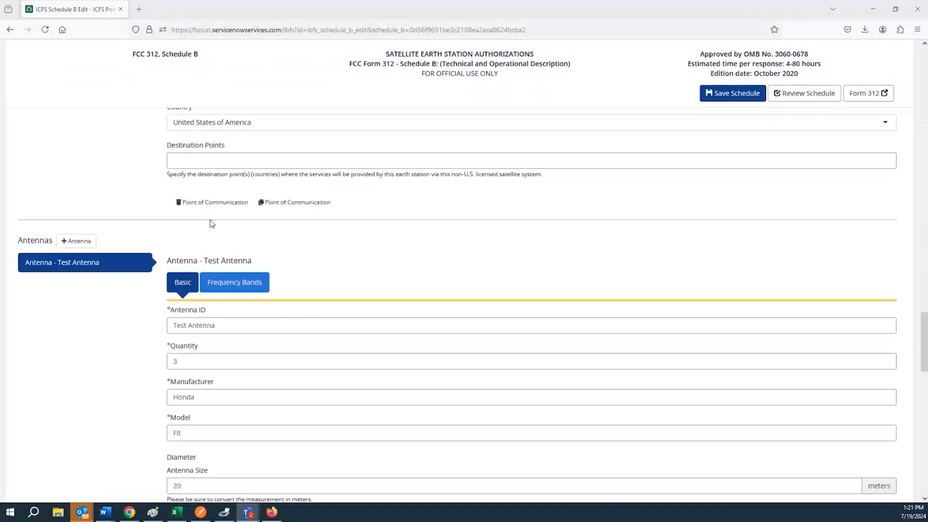
scroll(206, 216, "down", 1)
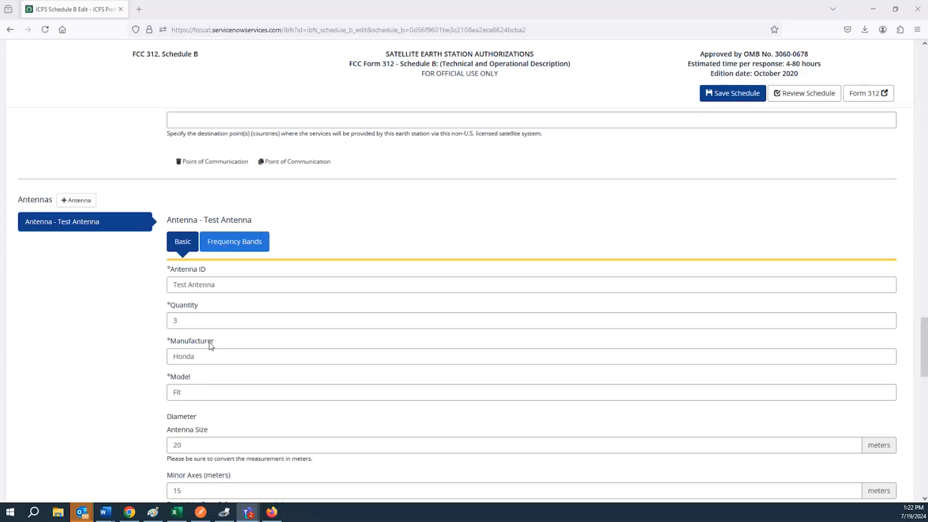
scroll(249, 210, "up", 1)
scroll(228, 209, "down", 15)
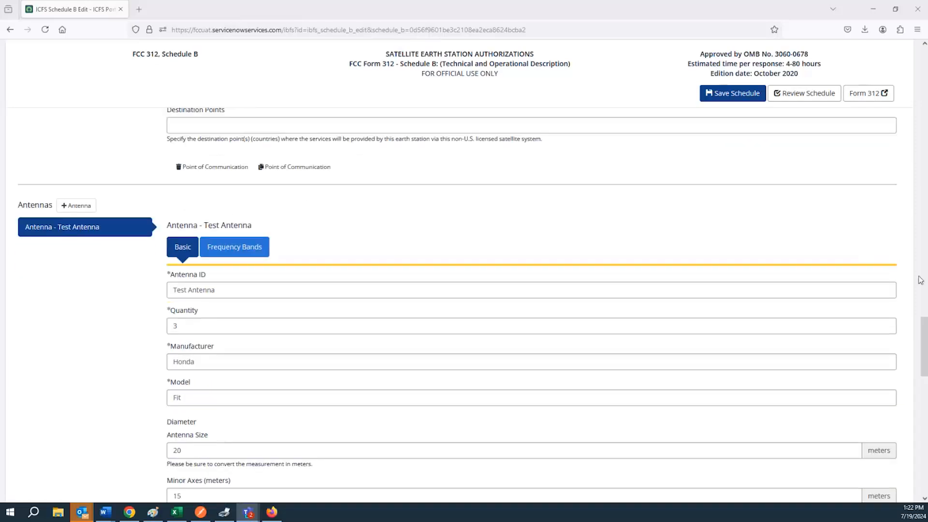
scroll(188, 323, "up", 5)
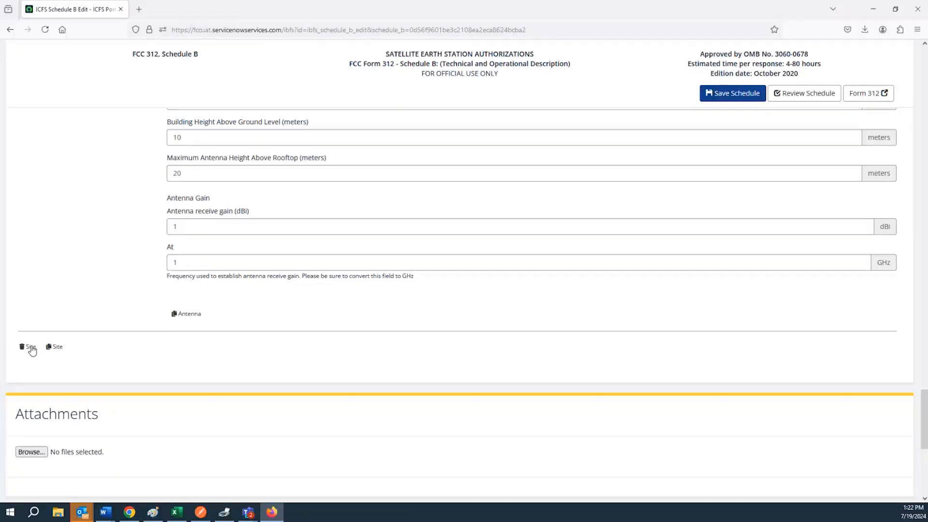
scroll(166, 293, "up", 2)
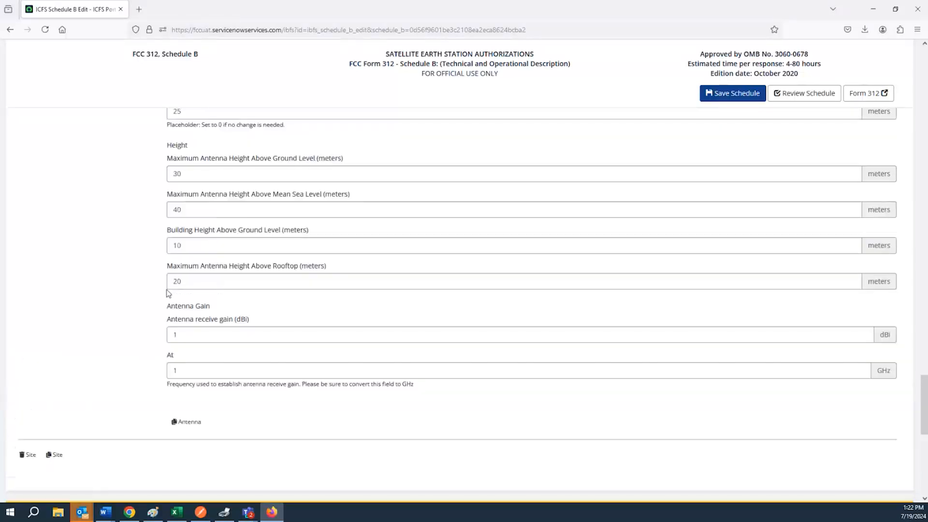
scroll(435, 298, "down", 1)
left_click_drag(923, 421, 904, 412)
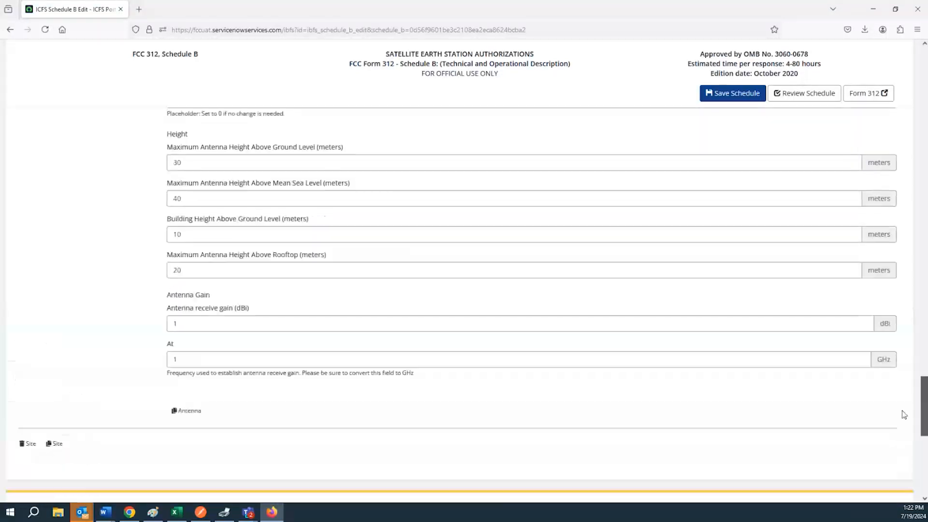
scroll(181, 362, "up", 15)
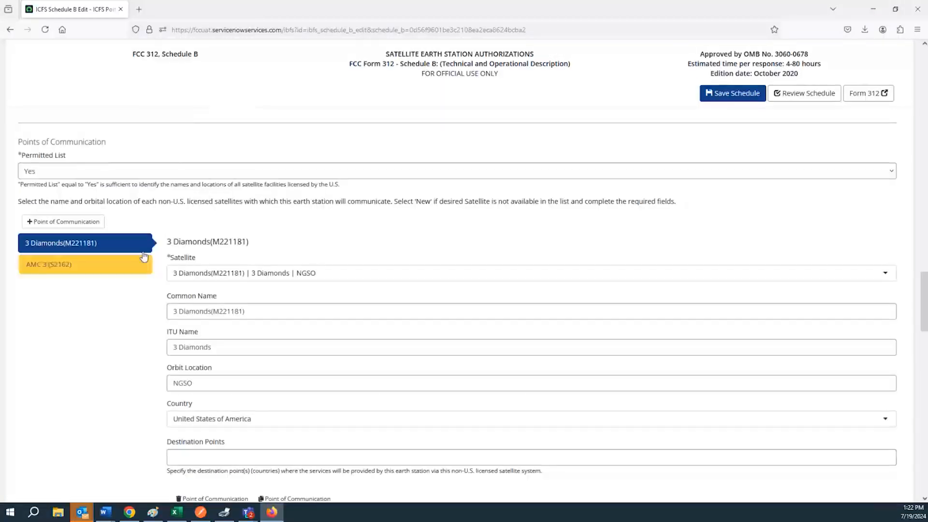
scroll(155, 276, "down", 1)
scroll(160, 283, "up", 2)
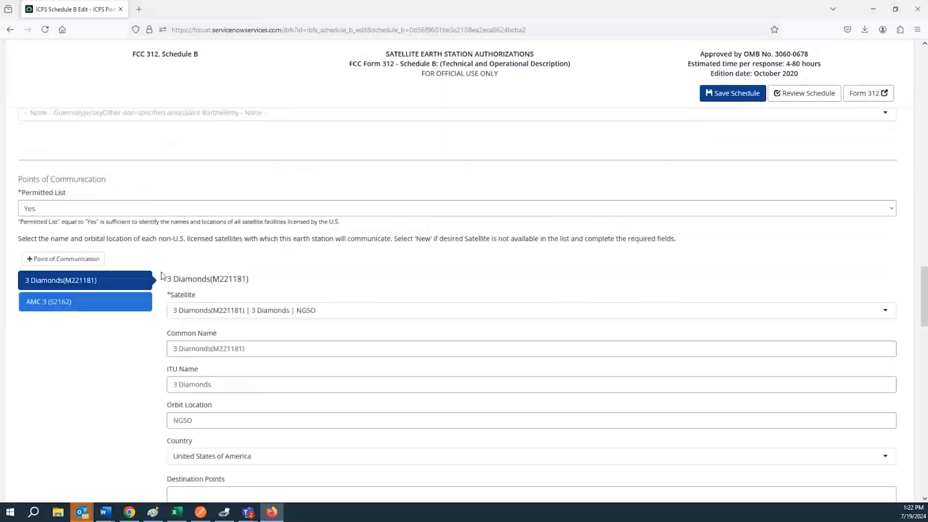
scroll(163, 278, "down", 3)
scroll(163, 278, "down", 5)
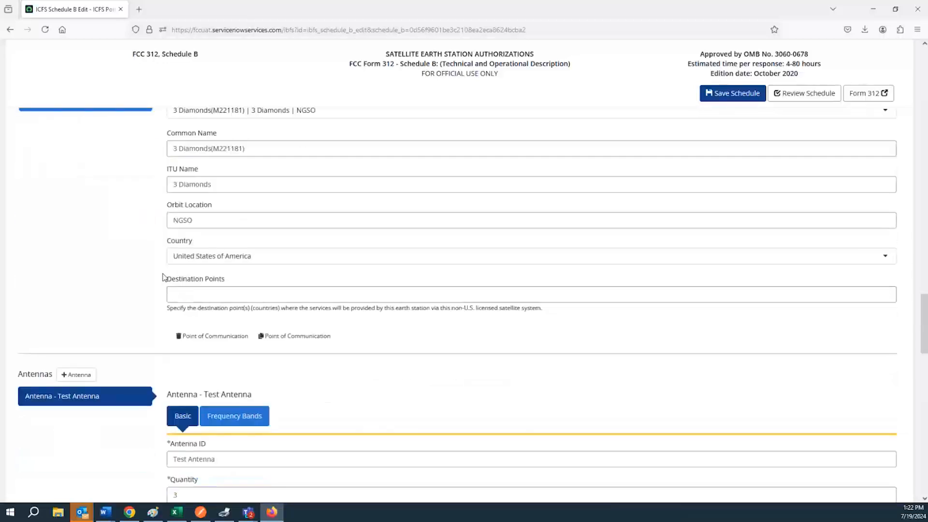
scroll(171, 305, "down", 2)
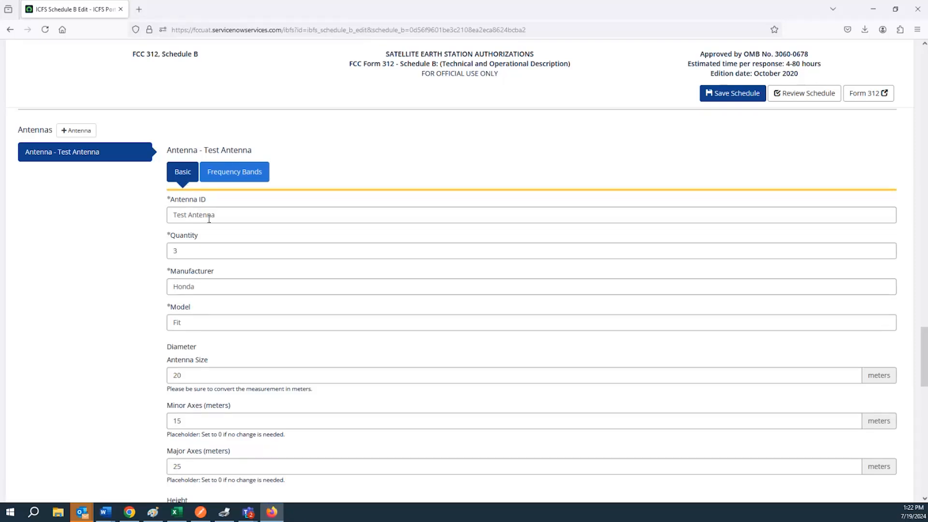
Step: Expand the Test Antenna's 1 MHz - 100000 MHz band and check its lower and upper frequency values
left_click(228, 180)
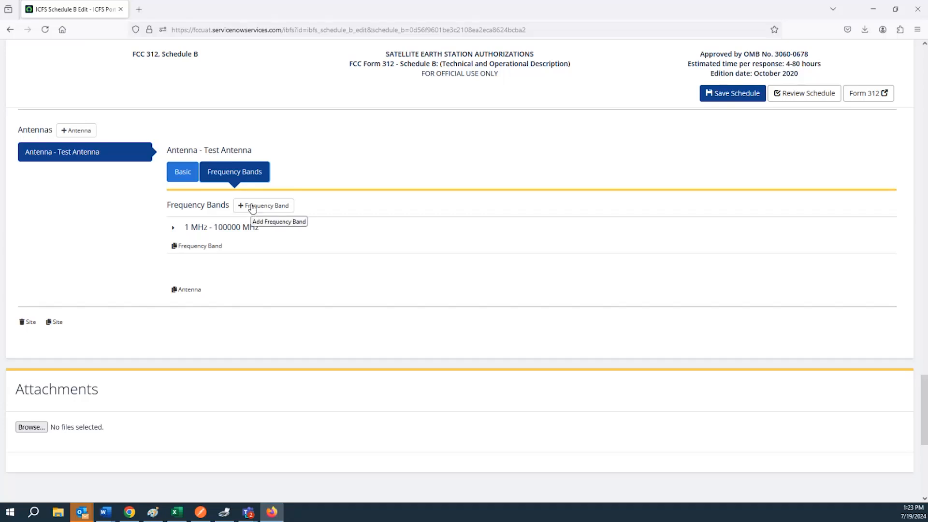
left_click(173, 231)
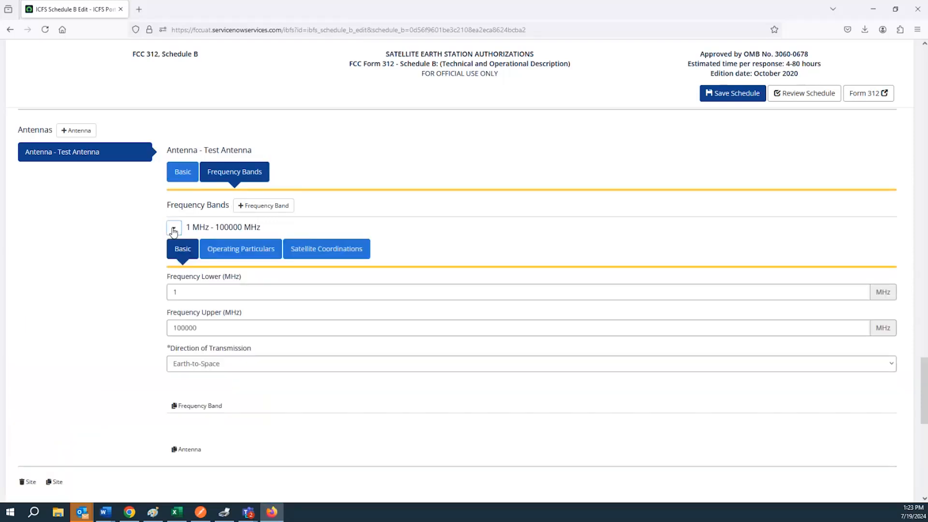
left_click(188, 295)
double_click(189, 295)
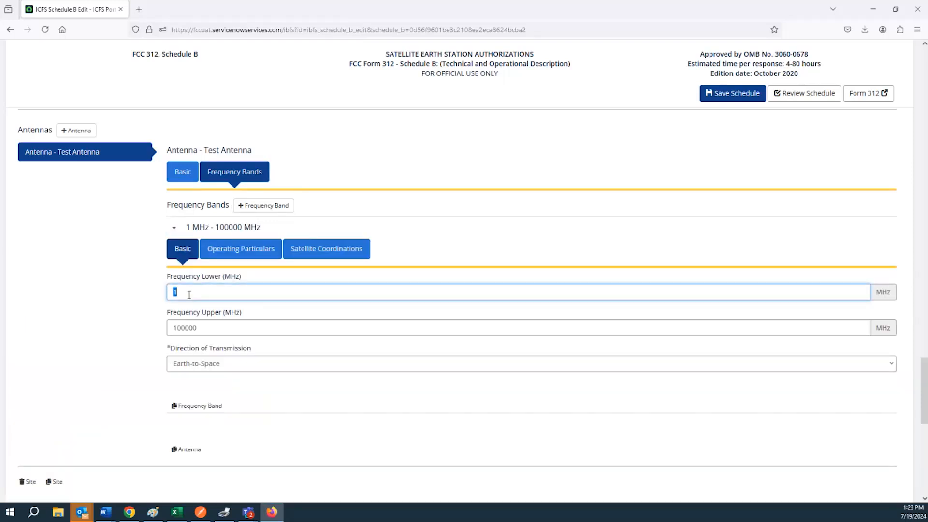
double_click(202, 332)
double_click(195, 293)
double_click(196, 329)
left_click(197, 329)
double_click(196, 329)
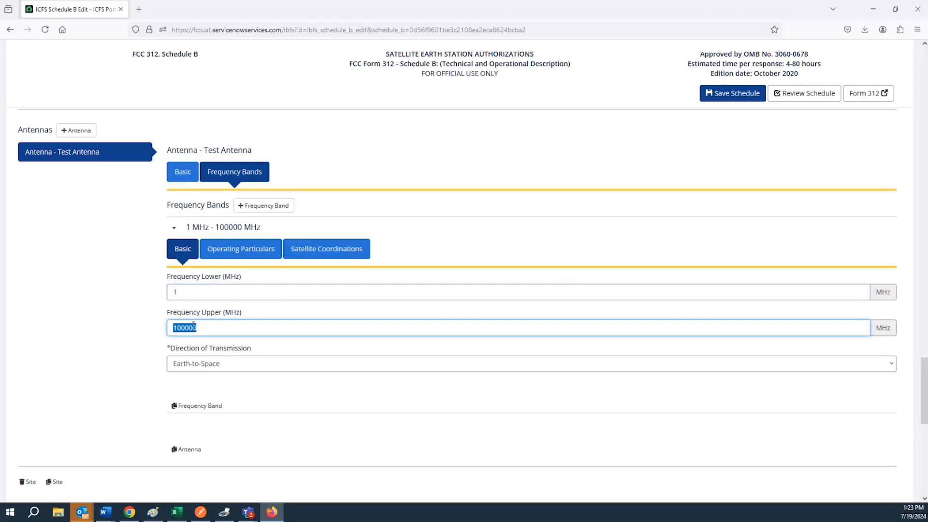
Step: Keep Earth-to-Space as the transmission direction and view the band's operating particulars
left_click(199, 363)
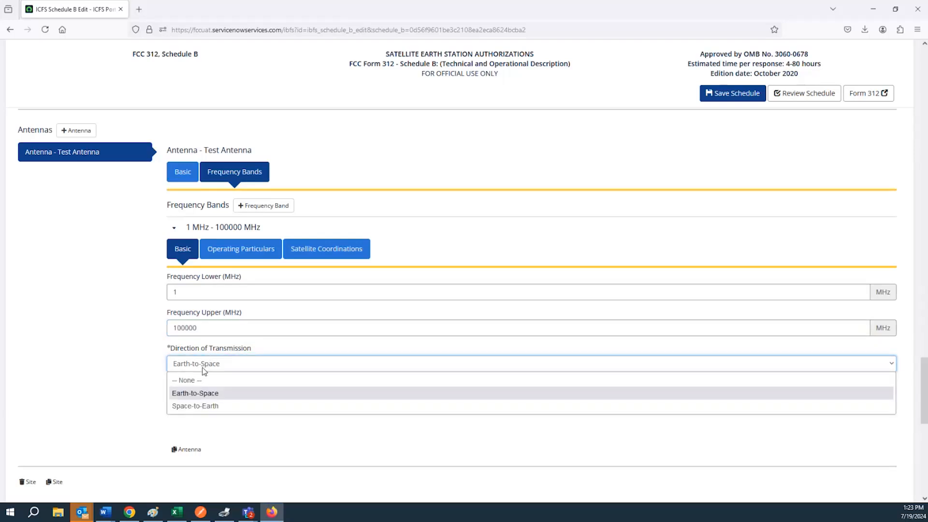
left_click(205, 369)
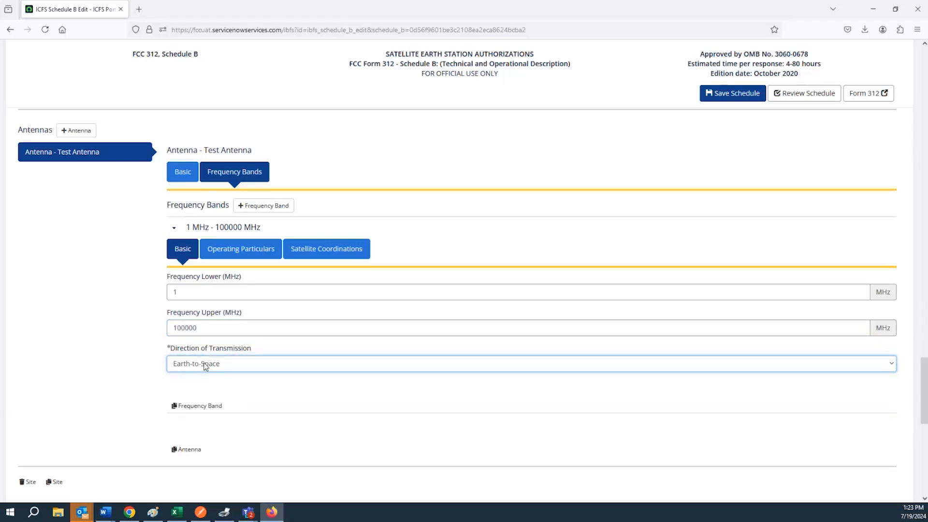
left_click(205, 365)
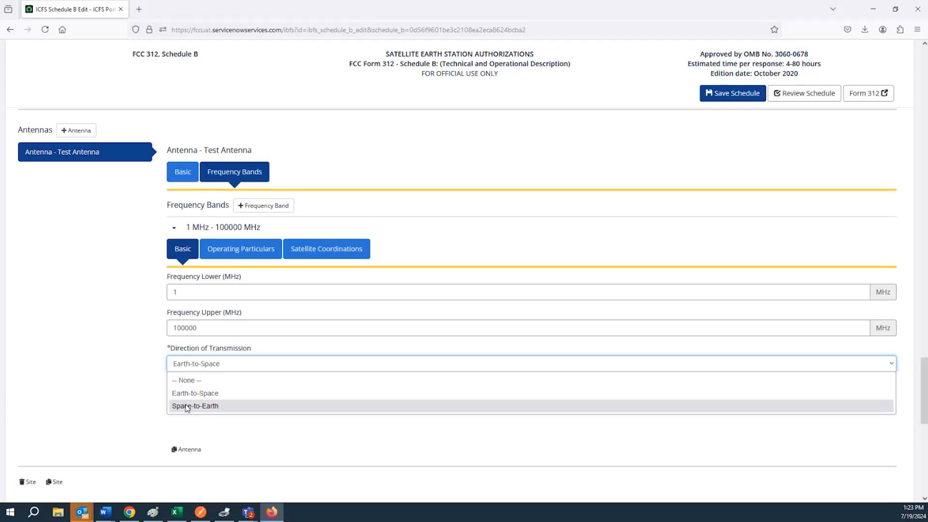
left_click(227, 260)
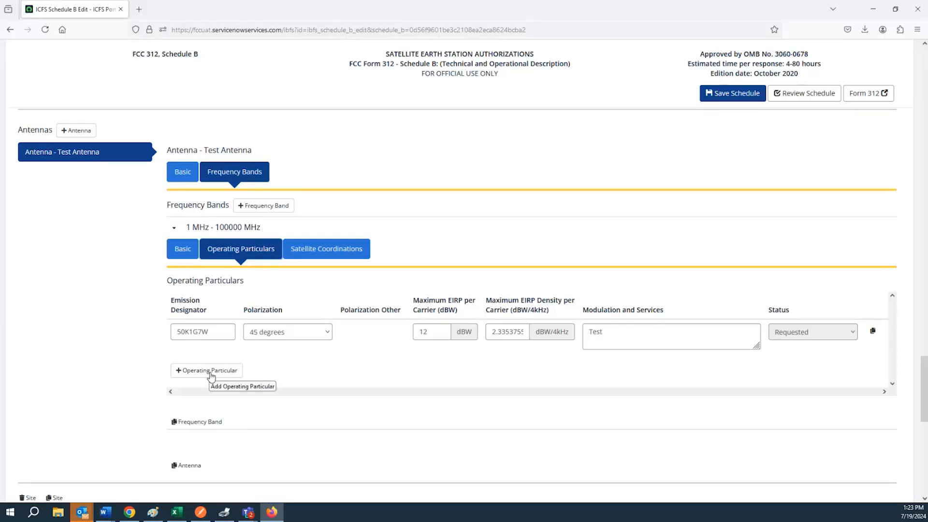
Step: Inspect the parts of the emission designator 50K1G7W by selecting its characters
left_click(188, 332)
double_click(188, 331)
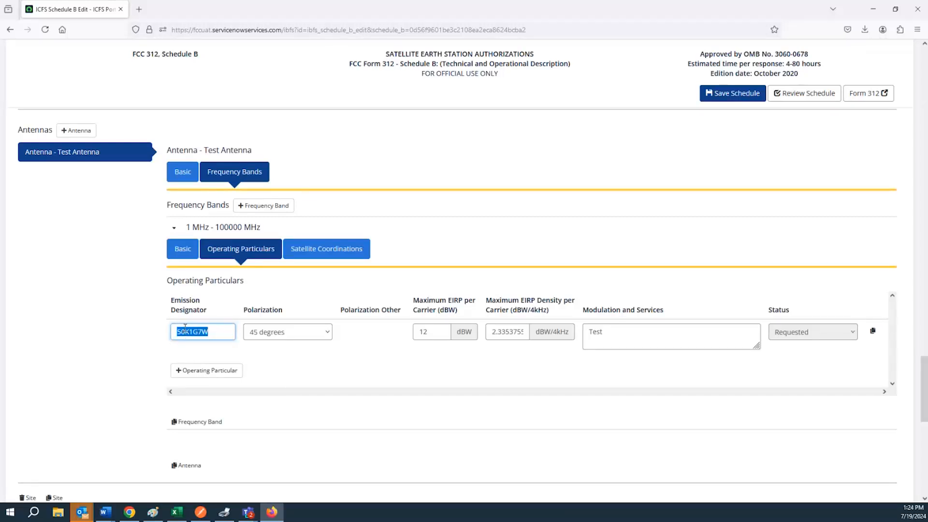
left_click(188, 332)
left_click_drag(185, 332, 176, 327)
left_click(177, 332)
left_click_drag(177, 331, 198, 332)
left_click(187, 332)
left_click(200, 331)
key("shift+Right")
left_click_drag(203, 332, 210, 332)
left_click(216, 332)
mouse_move(208, 331)
left_mouse_down()
mouse_move(171, 330)
mouse_move(208, 332)
left_mouse_up()
Step: Set the polarization to Elliptic, Left and select the maximum EIRP value 12
left_click(271, 332)
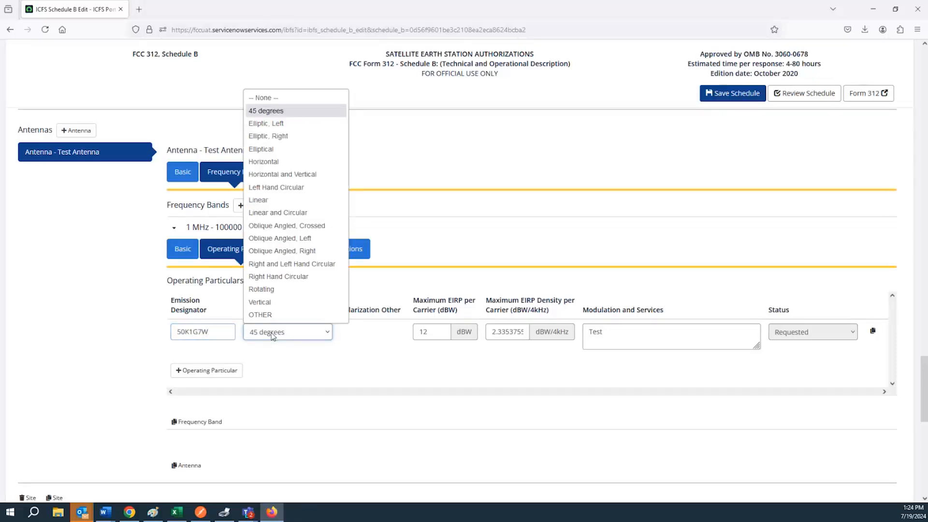
left_click(277, 128)
left_click(426, 330)
left_click_drag(427, 330, 418, 331)
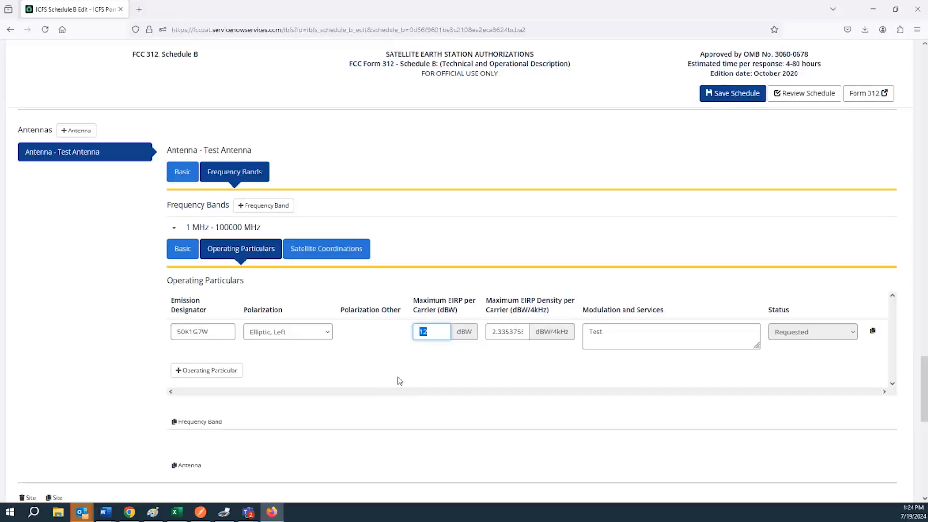
Step: Change the maximum EIRP per carrier to 11 dBW and delete the invalid EIRP density 2.3353755
left_click(512, 332)
left_click(210, 333)
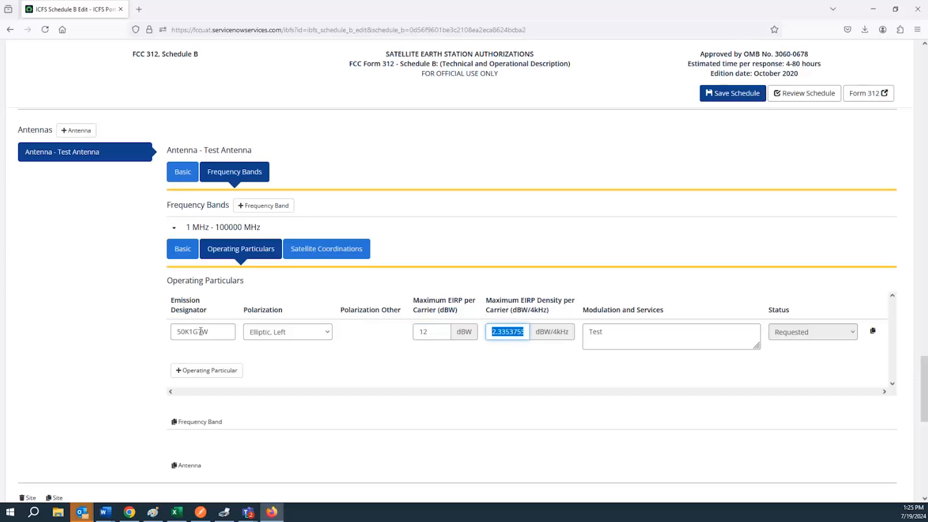
left_click(435, 337)
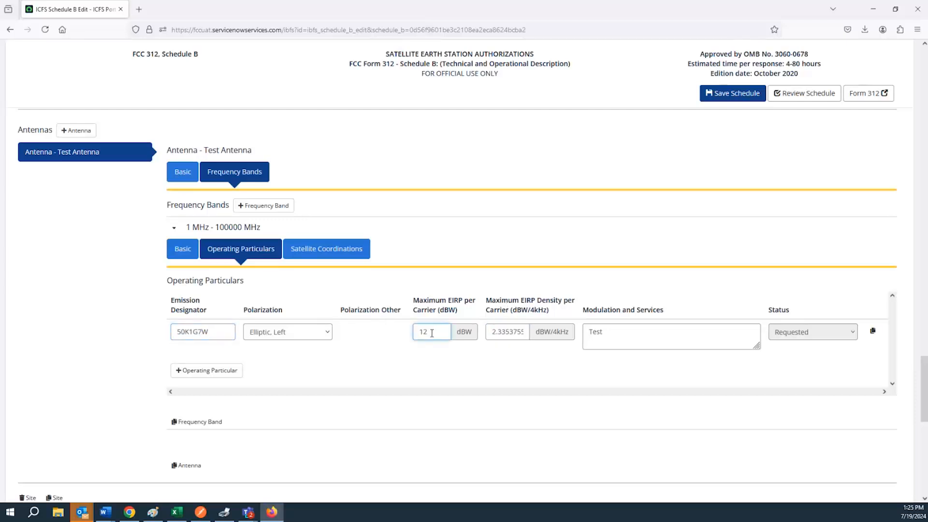
left_click_drag(430, 333, 424, 332)
type("1")
left_click_drag(430, 333, 424, 332)
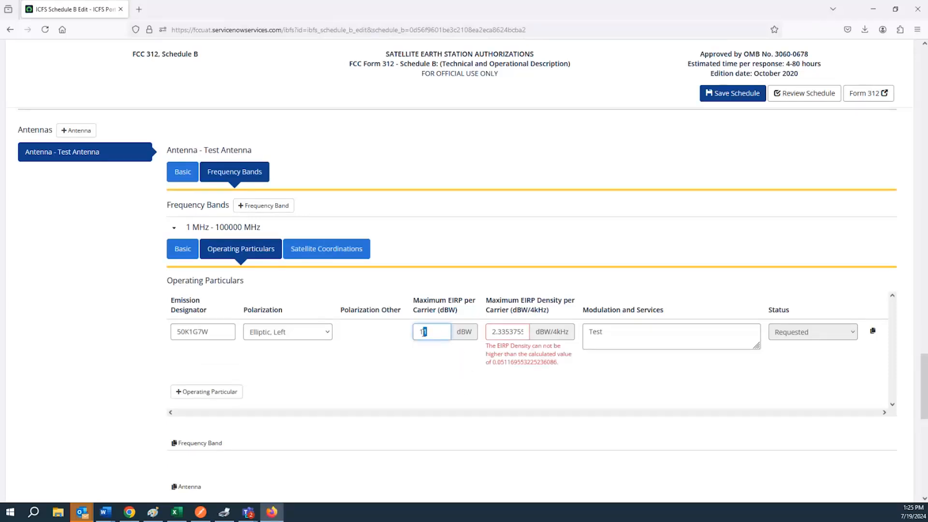
left_click(492, 333)
left_click(452, 360)
left_click_drag(490, 332, 529, 333)
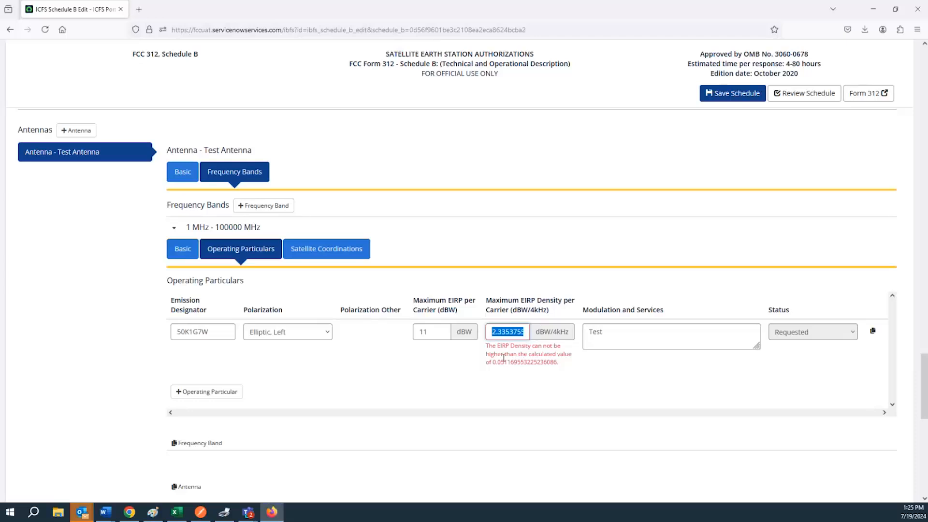
key("BackSpace")
double_click(434, 331)
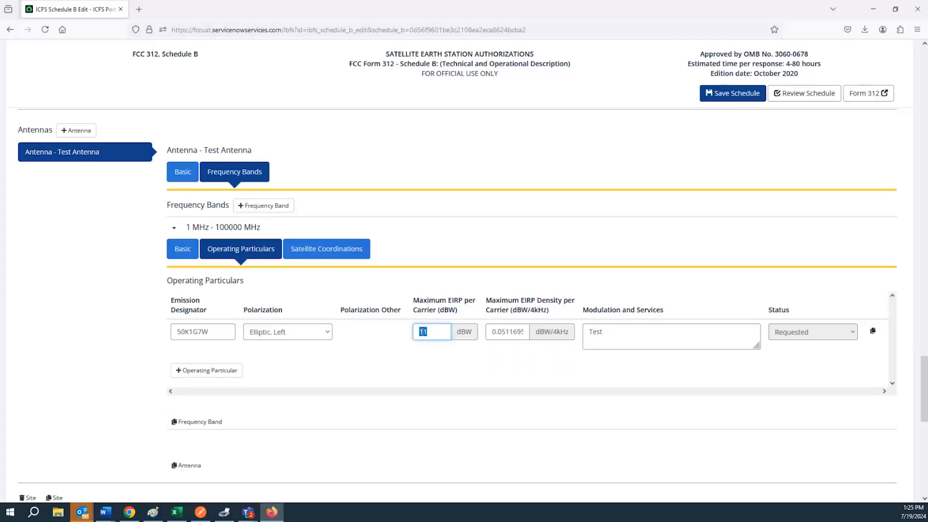
Step: Correct the EIRP density digits so 0.0511695 dBW/4kHz is accepted without error
left_click(512, 336)
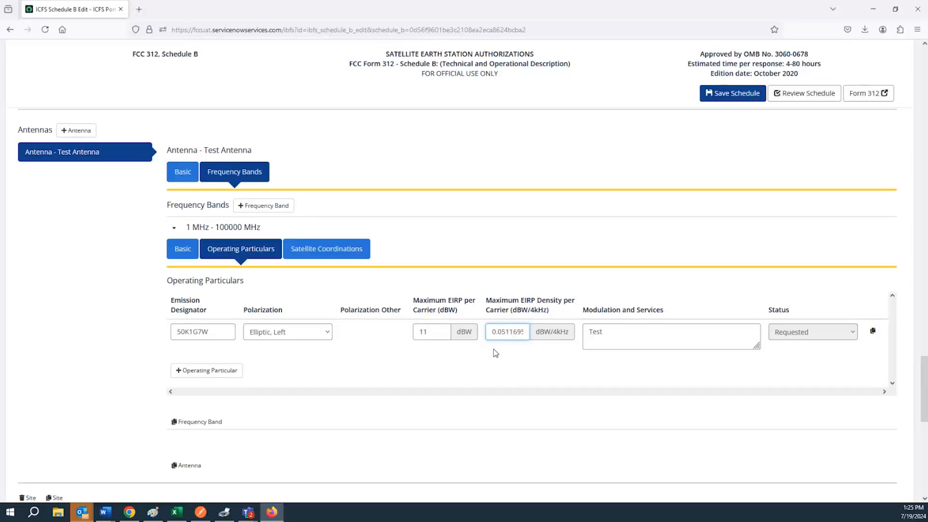
left_click(442, 332)
left_click(512, 331)
left_click_drag(501, 332, 506, 332)
left_click_drag(505, 333, 502, 333)
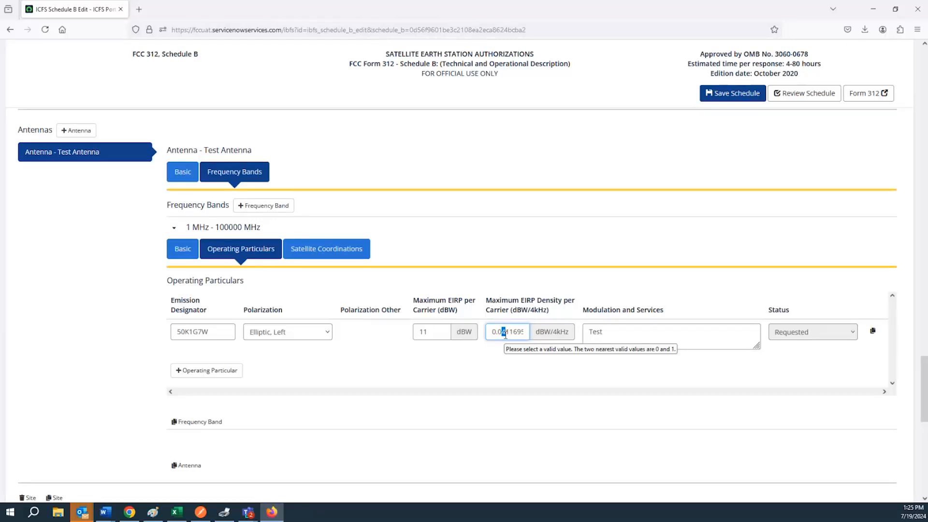
type("6")
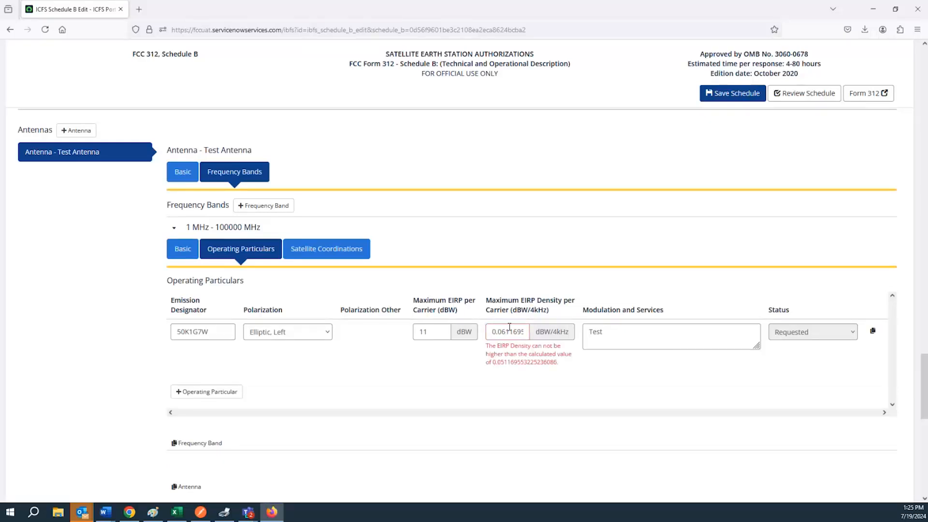
left_click_drag(506, 332, 503, 332)
type("5")
left_click(478, 370)
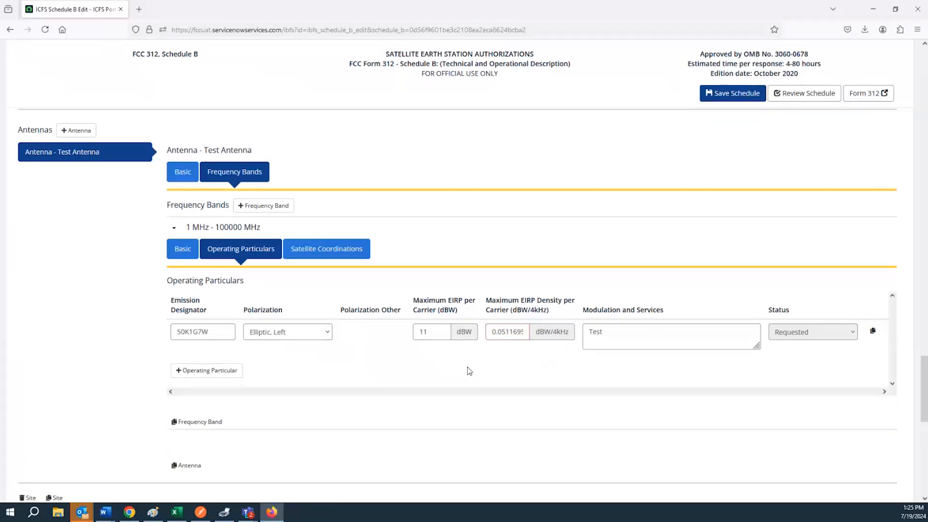
left_click(502, 332)
left_click_drag(506, 332, 503, 332)
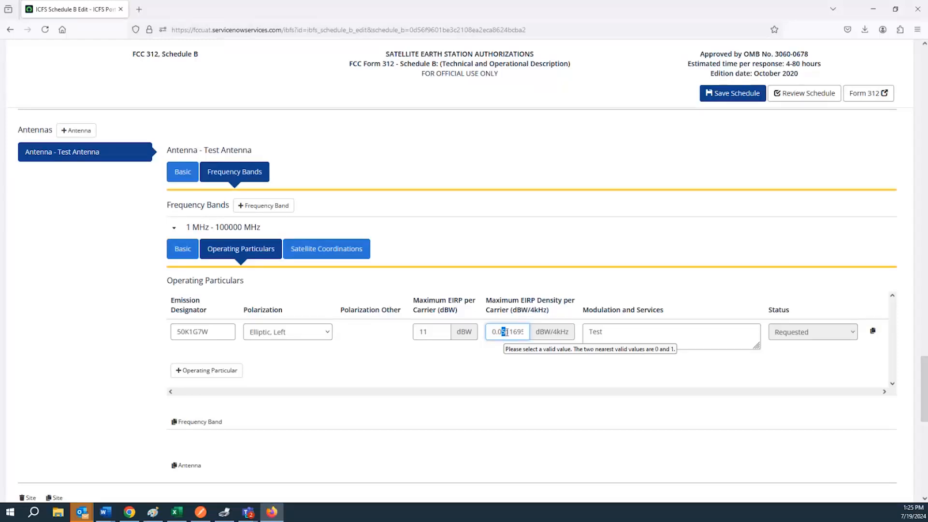
left_click(509, 332)
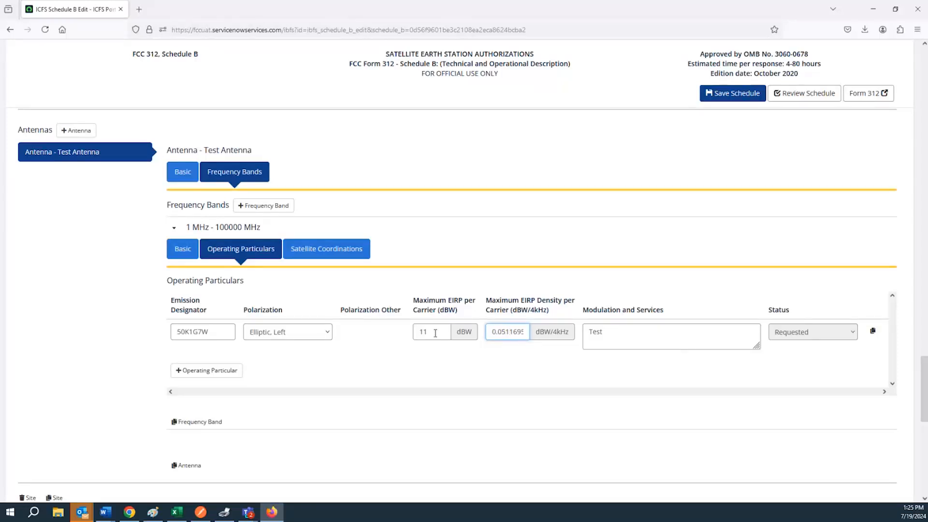
left_click(315, 334)
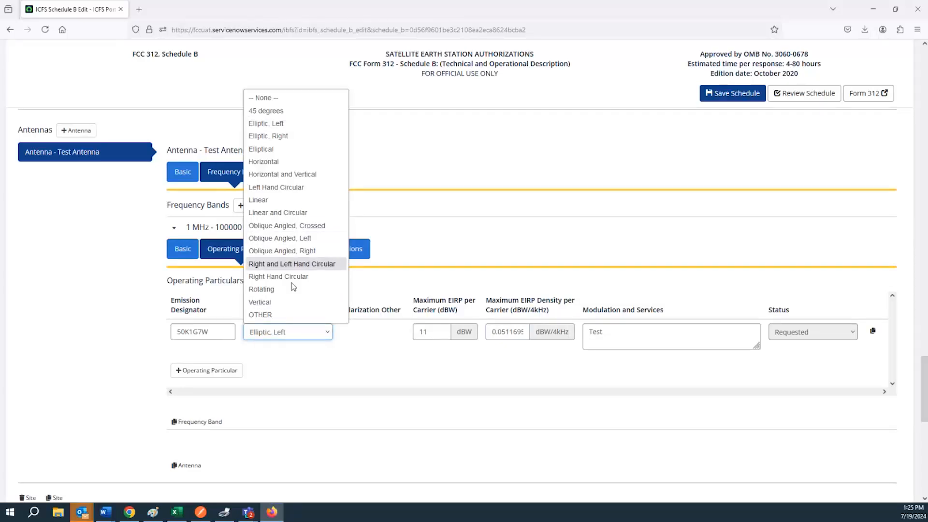
Step: Set the polarization to OTHER and view the band's satellite coordination details
left_click(287, 315)
left_click(359, 335)
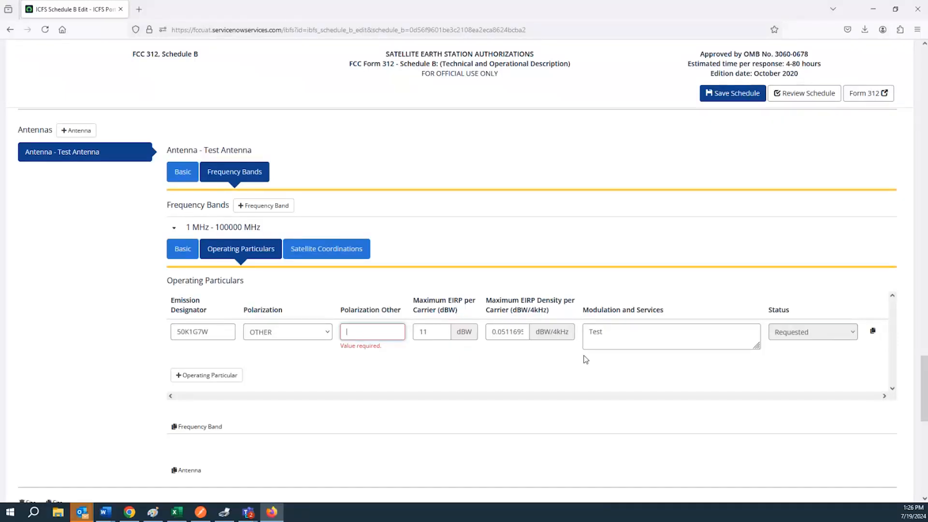
double_click(625, 333)
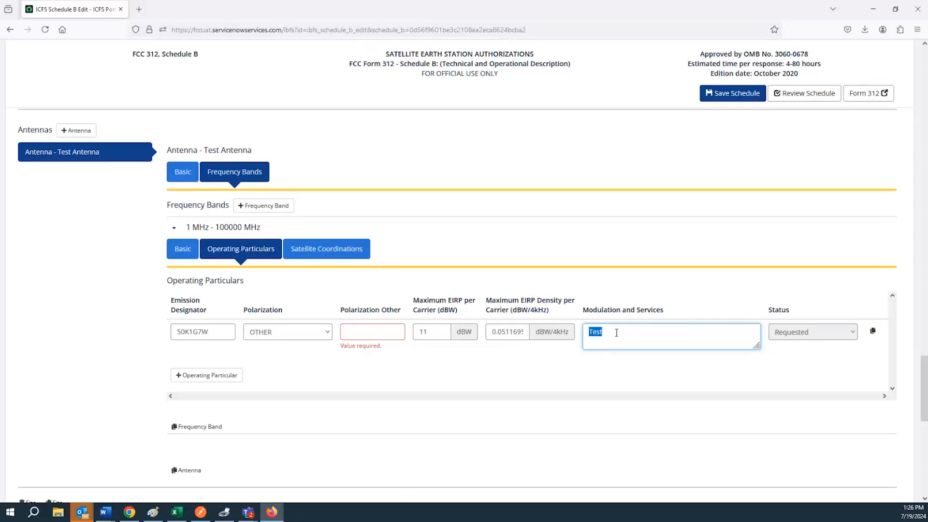
left_click(616, 333)
left_click(331, 254)
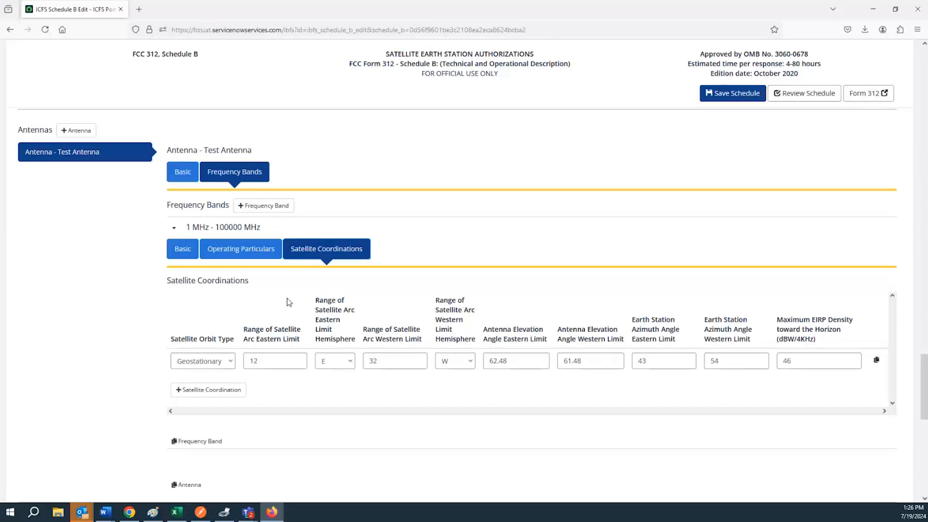
left_click(274, 360)
double_click(274, 360)
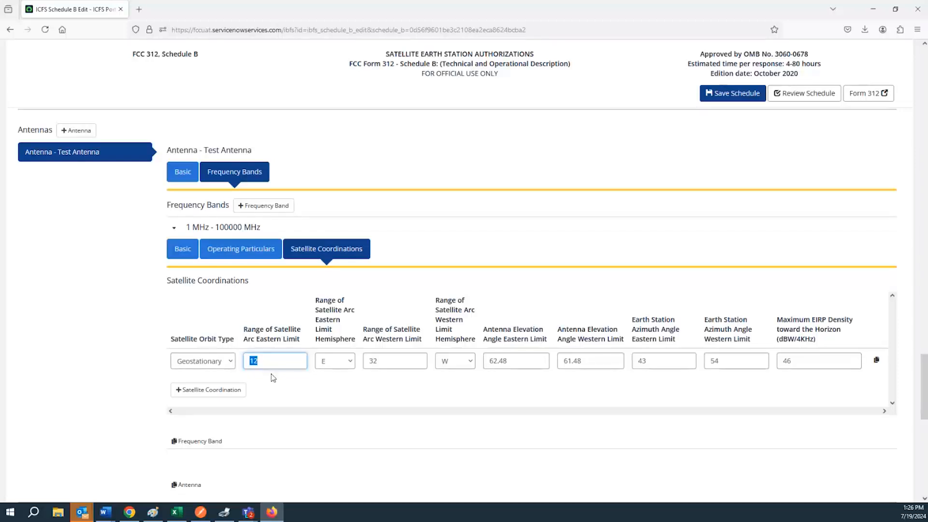
left_click(268, 338)
triple_click(268, 337)
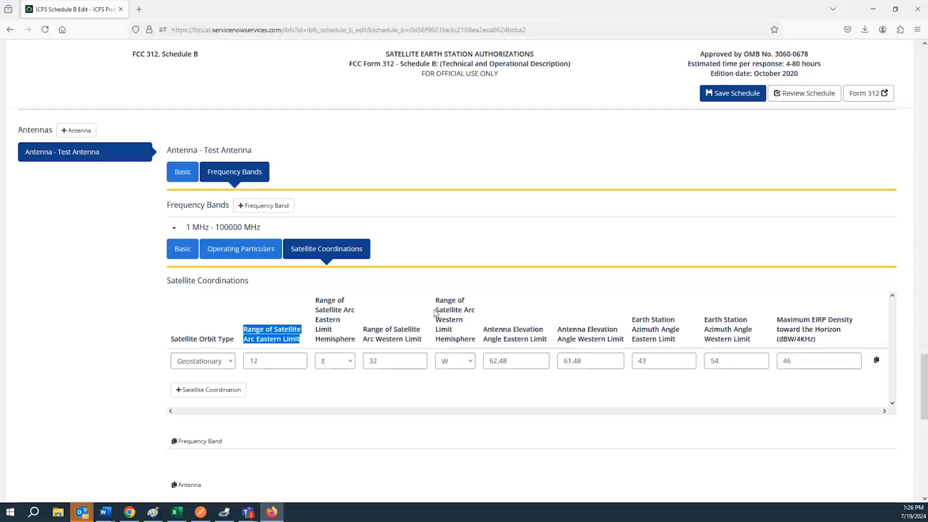
left_click_drag(446, 325, 469, 343)
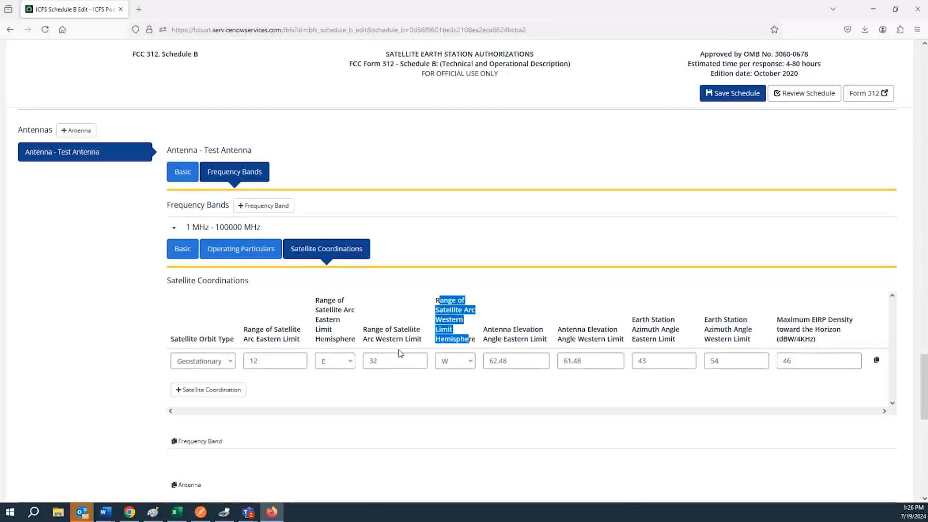
left_click(224, 366)
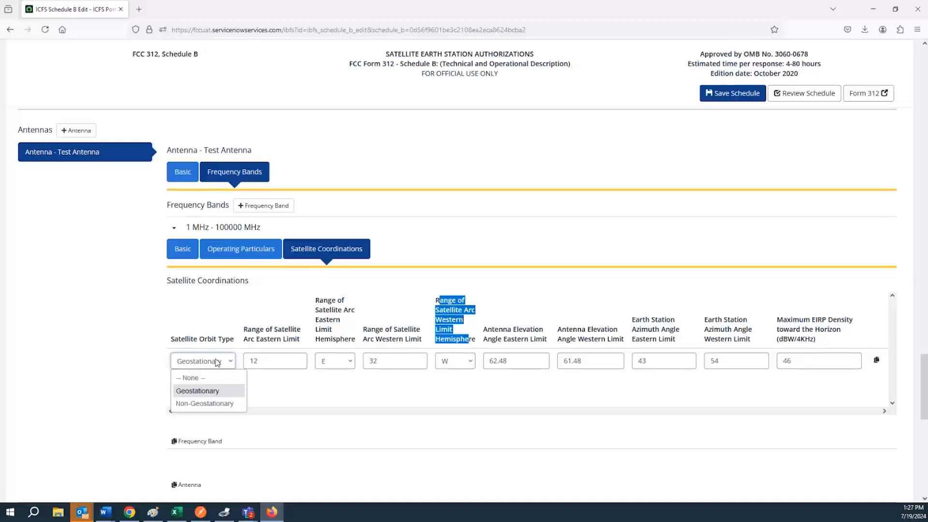
left_click(206, 405)
left_click(205, 366)
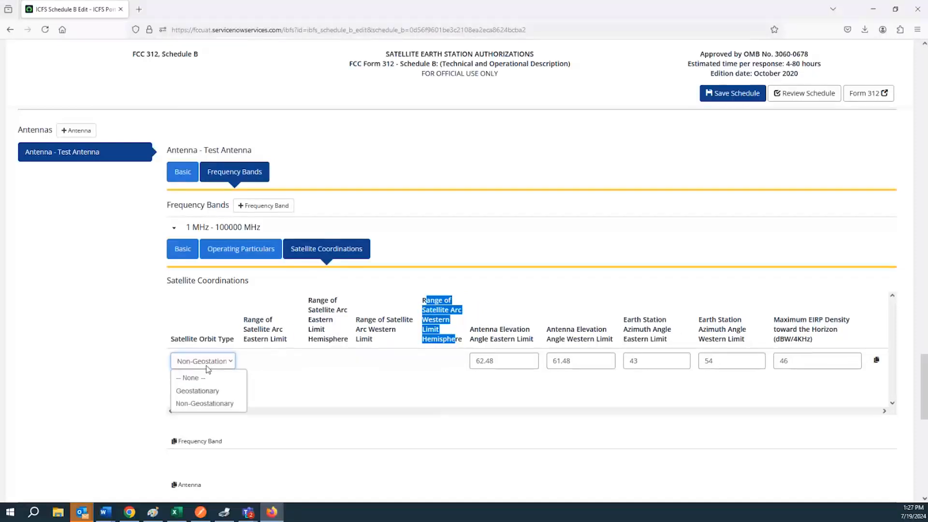
left_click(204, 391)
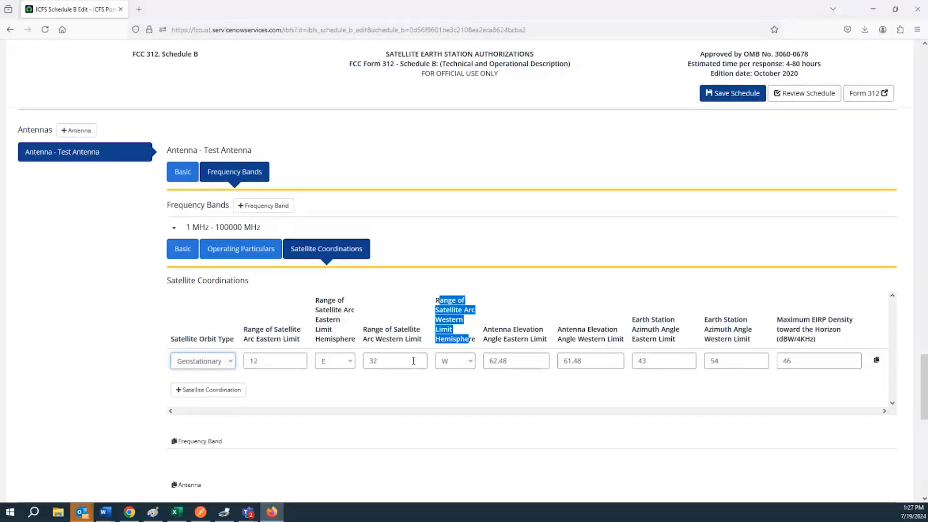
left_click(405, 362)
double_click(404, 362)
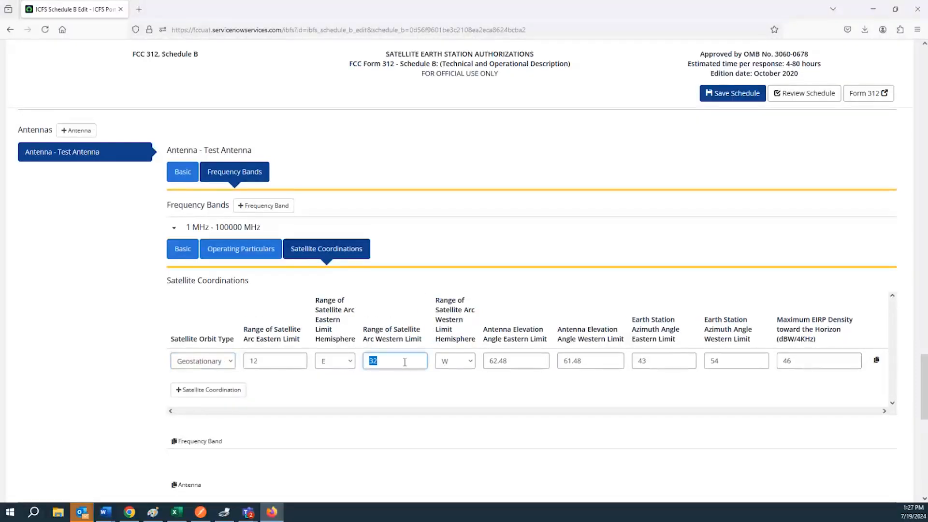
left_click(514, 362)
triple_click(521, 329)
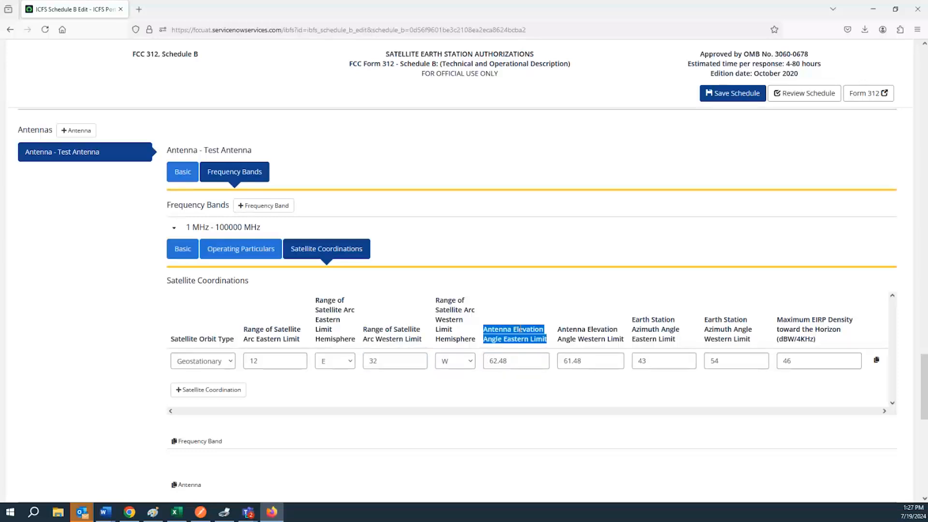
double_click(578, 331)
triple_click(604, 341)
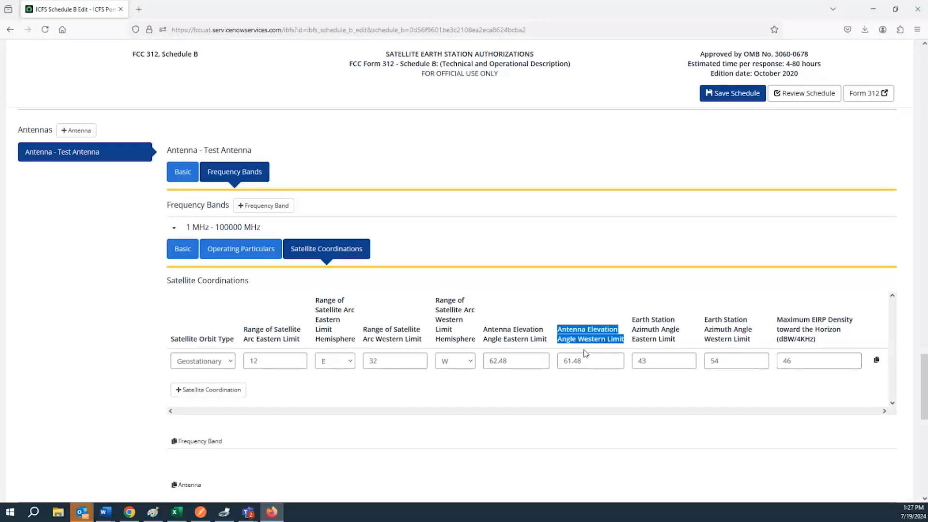
left_click(397, 363)
double_click(289, 361)
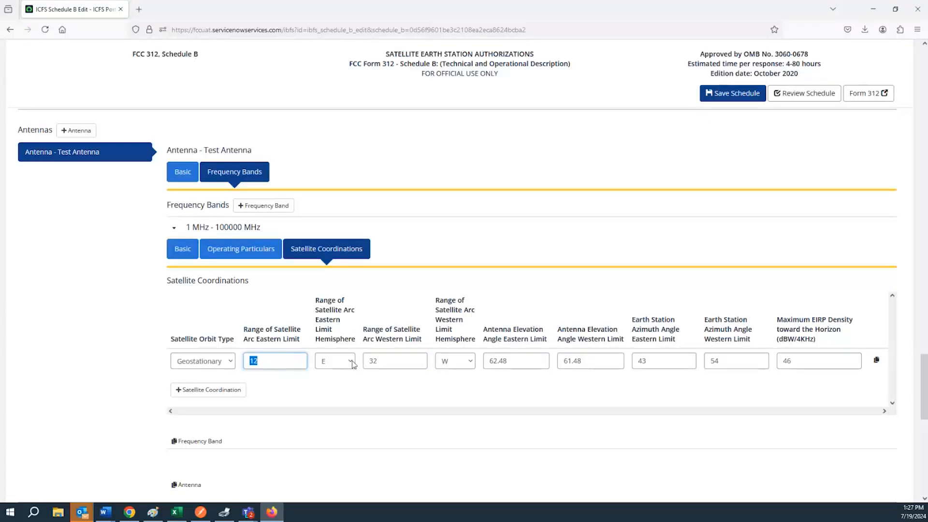
triple_click(531, 363)
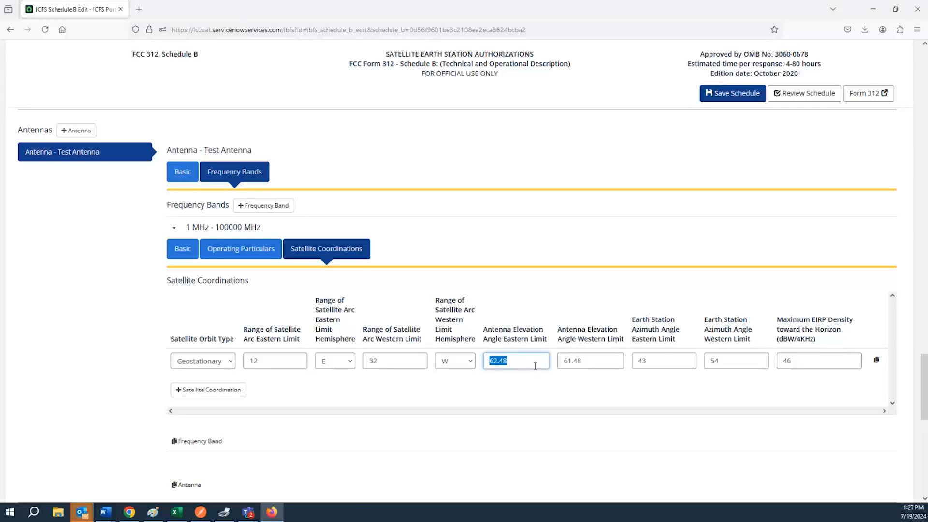
left_click(584, 364)
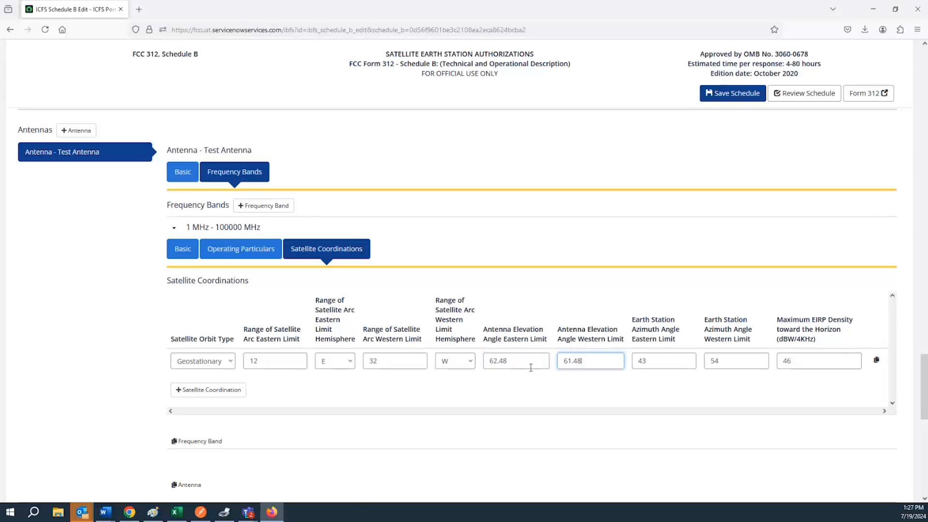
double_click(572, 362)
key("BackSpace")
left_click(561, 395)
double_click(513, 360)
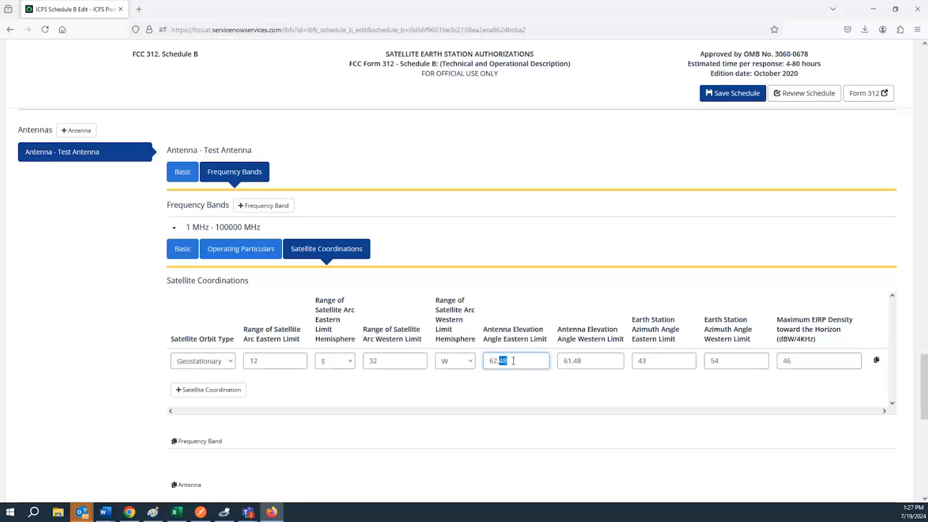
left_click(532, 362)
left_click(574, 365)
double_click(576, 363)
triple_click(652, 333)
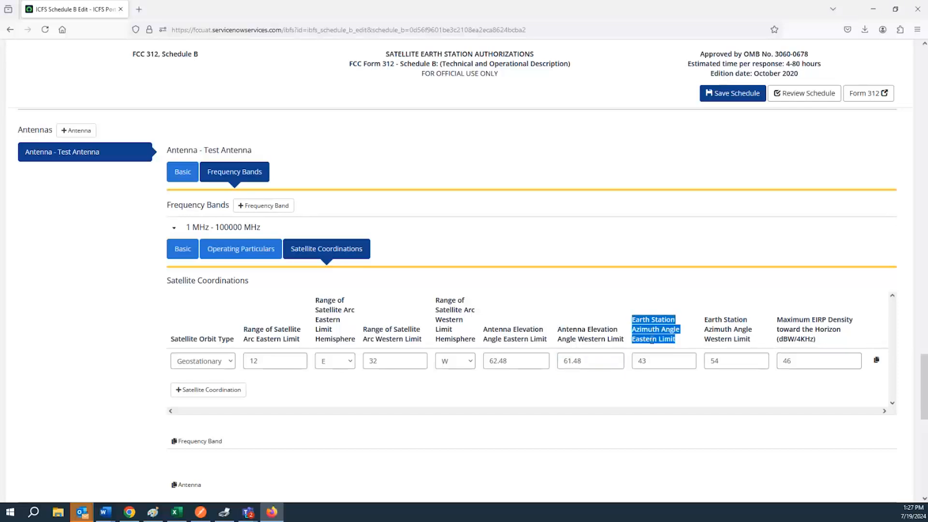
left_click(645, 359)
double_click(644, 360)
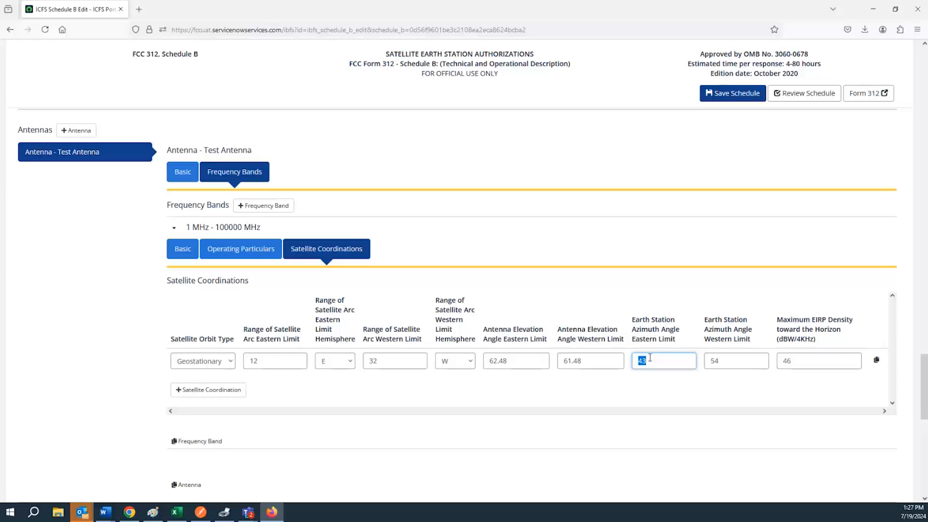
left_click(729, 363)
double_click(728, 363)
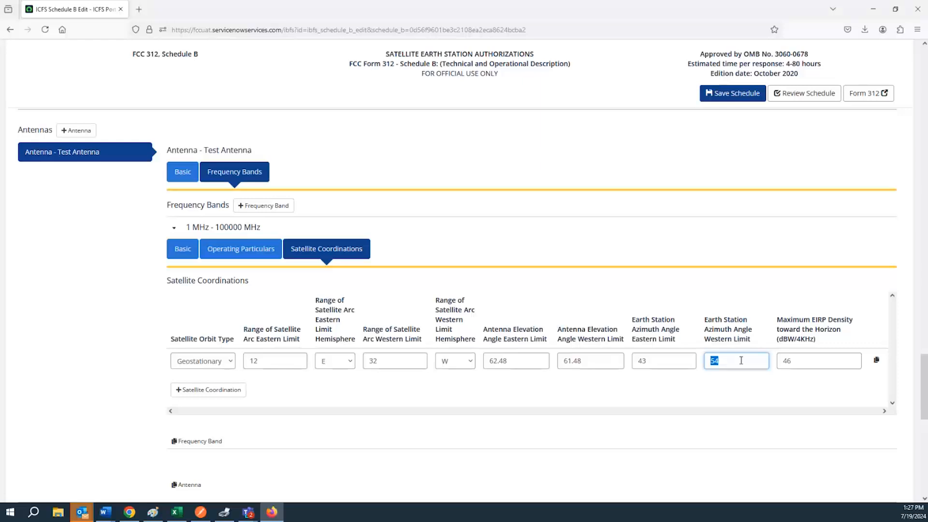
left_click(744, 361)
key("Tab")
left_click_drag(777, 319, 834, 335)
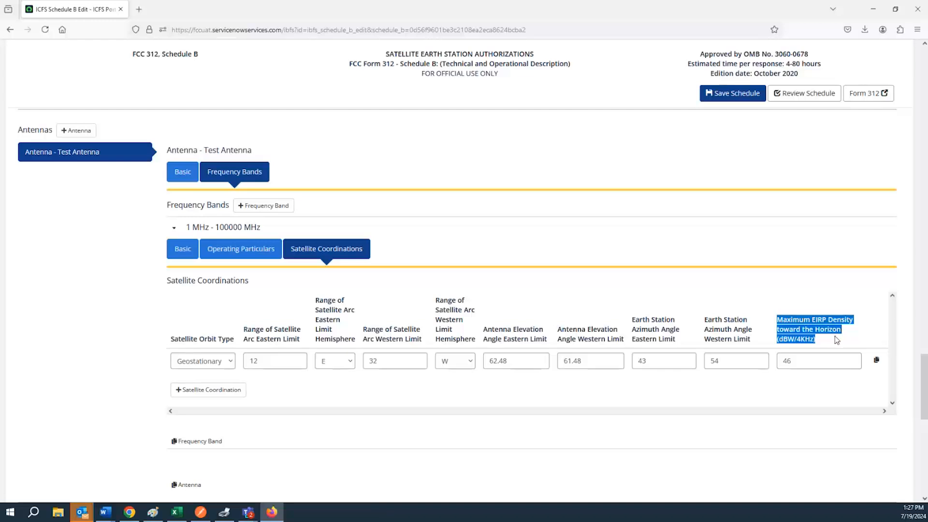
double_click(818, 364)
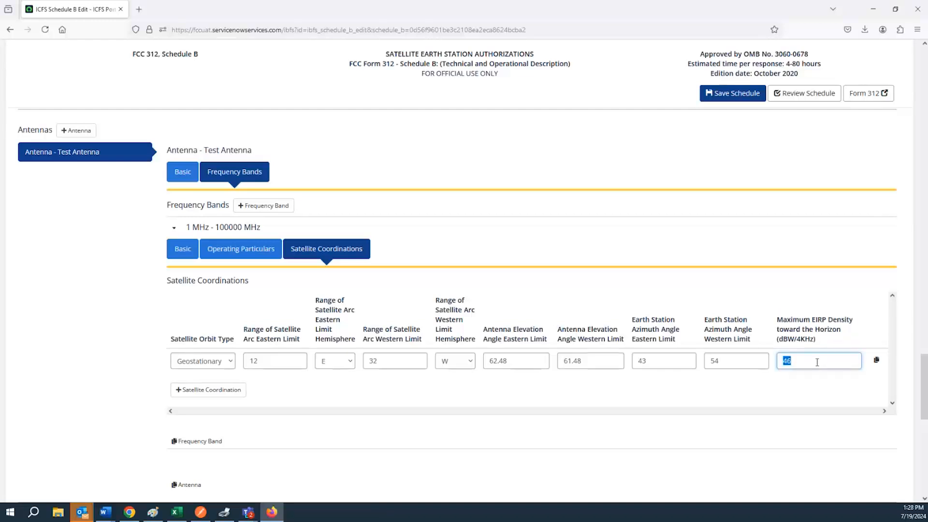
left_click(179, 175)
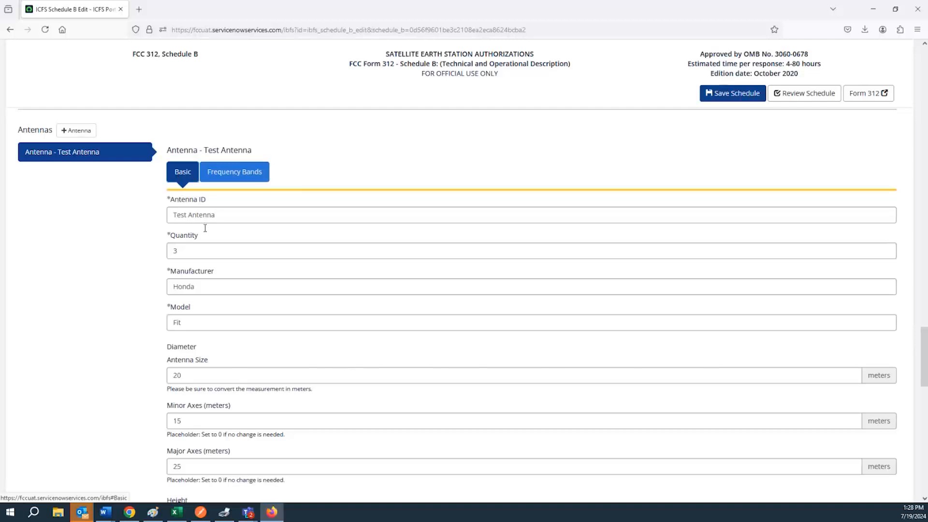
triple_click(215, 216)
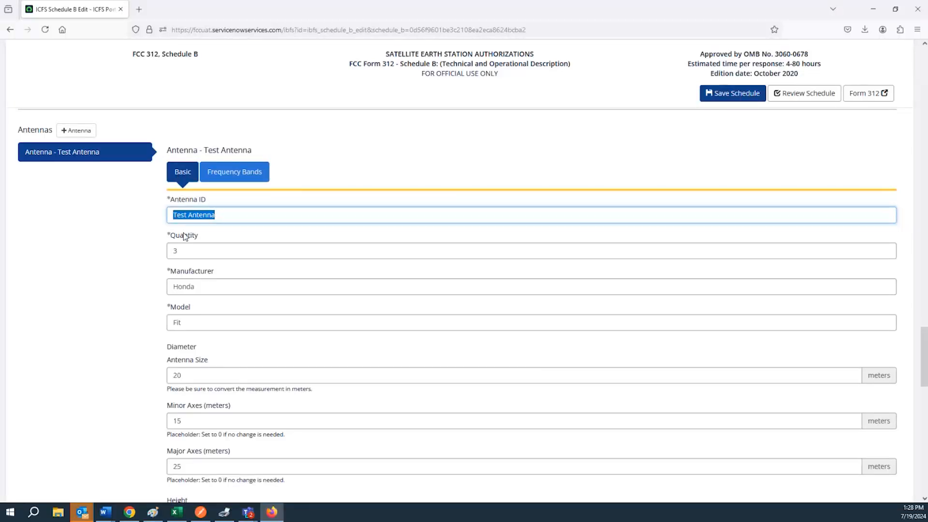
double_click(184, 253)
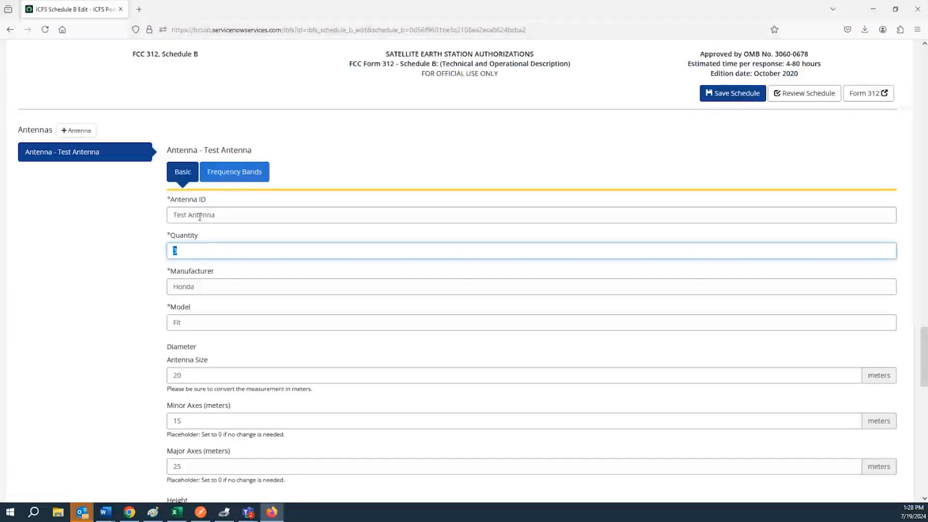
double_click(184, 200)
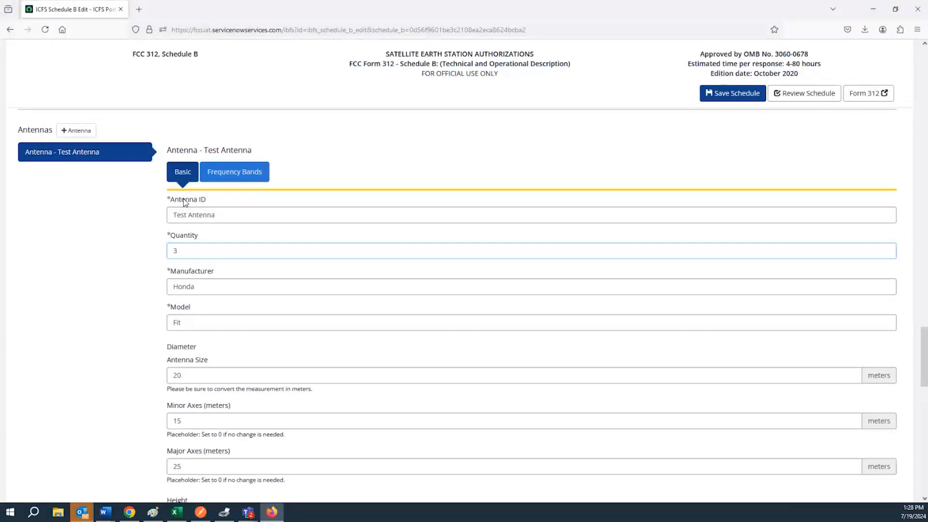
triple_click(184, 200)
triple_click(196, 217)
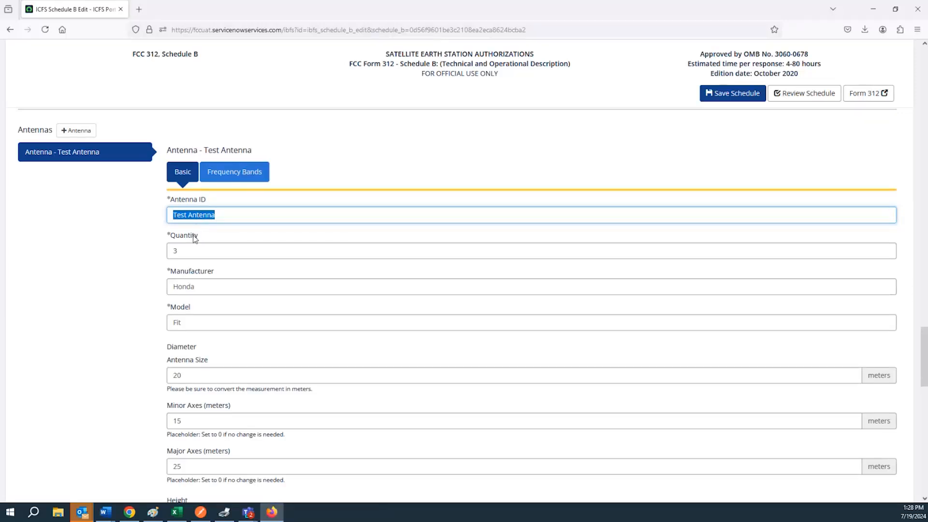
double_click(193, 238)
left_click(197, 250)
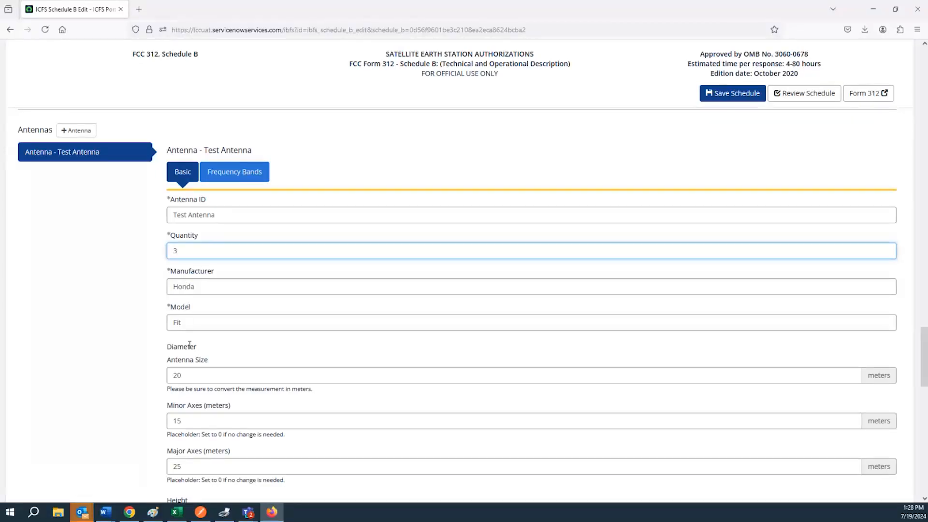
scroll(189, 352, "down", 1)
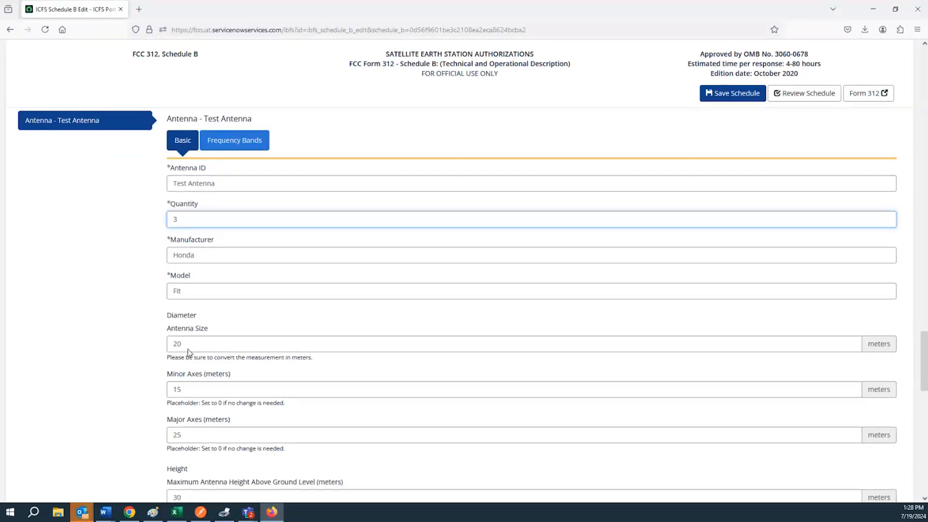
scroll(189, 352, "down", 1)
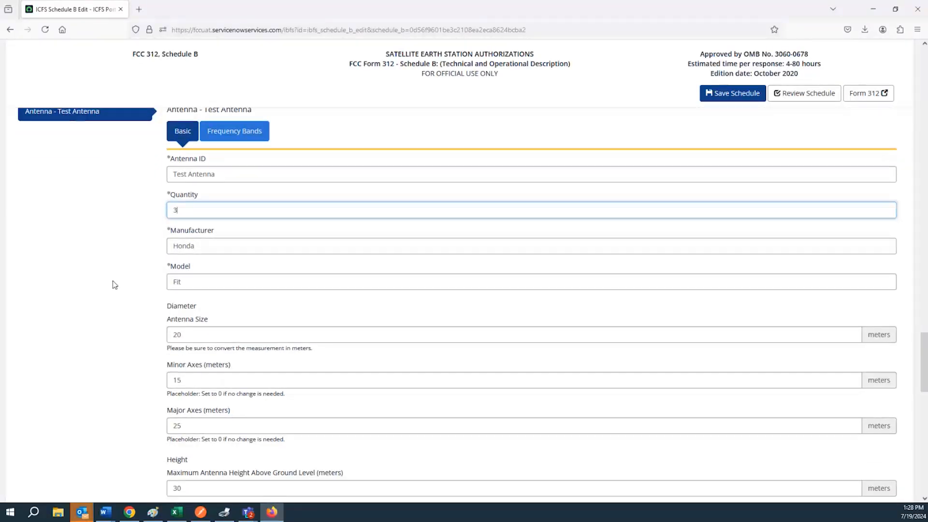
scroll(197, 307, "down", 5)
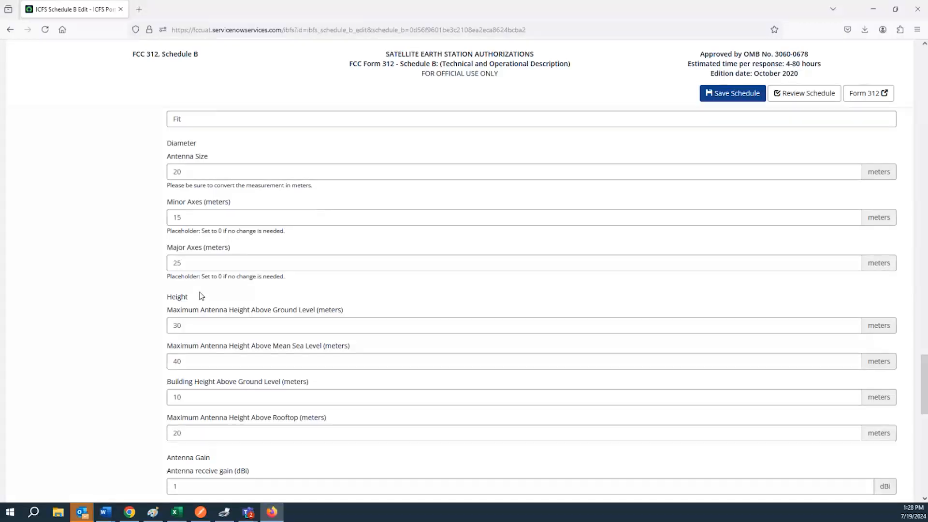
scroll(201, 296, "down", 5)
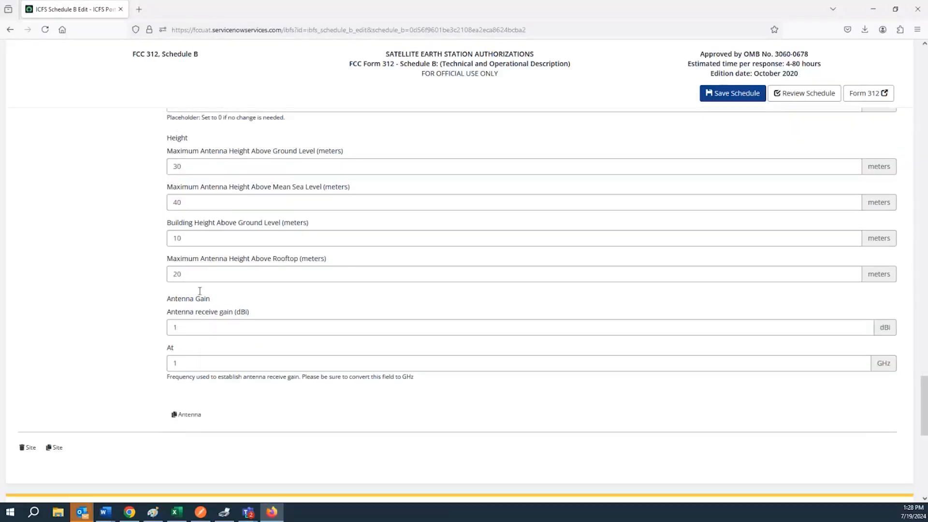
scroll(200, 291, "up", 10)
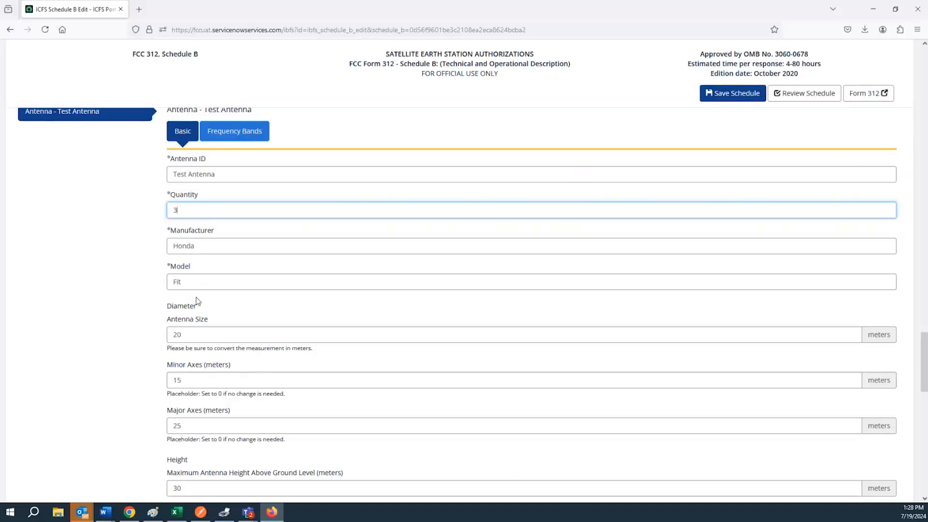
scroll(198, 302, "down", 3)
Step: Try 100 as the antenna size to trigger the at-most-99 error, then restore 20
double_click(203, 213)
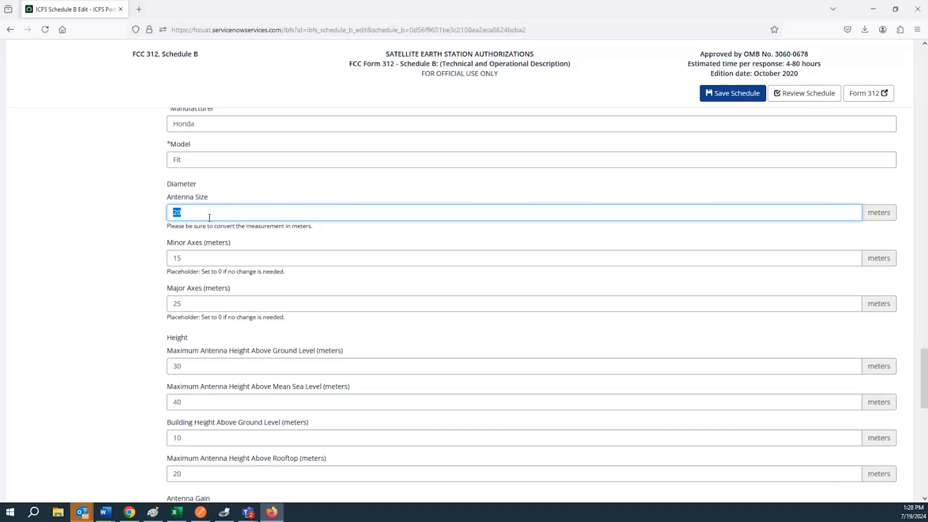
type("100")
left_click(274, 263)
left_click_drag(226, 213, 167, 212)
type("2")
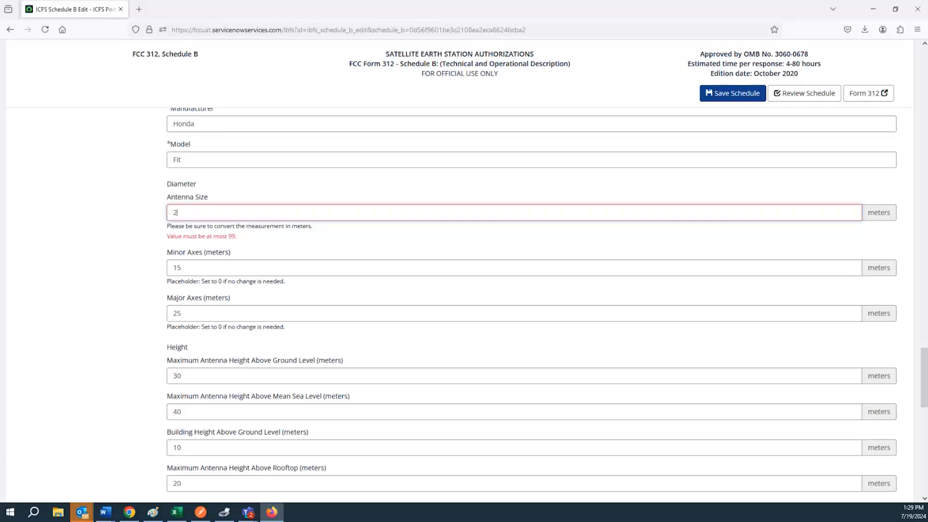
double_click(205, 268)
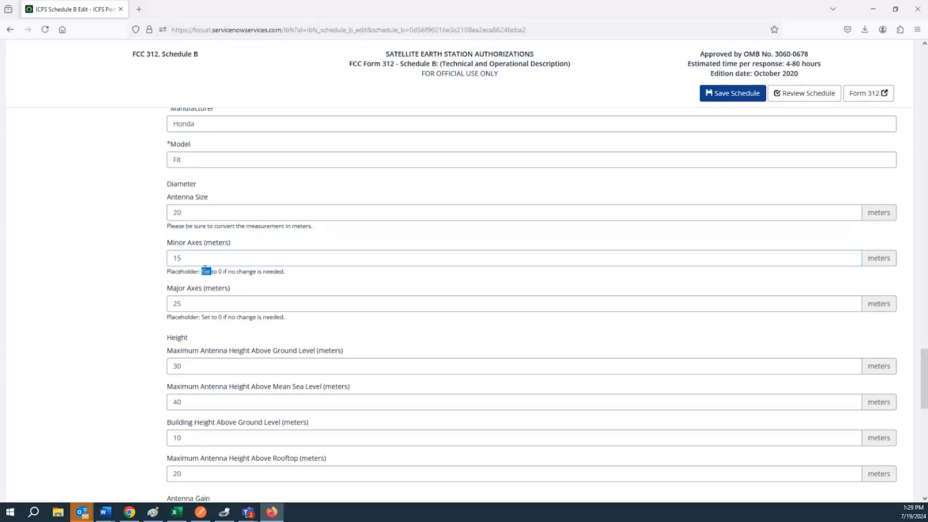
Step: Set the above-ground antenna height to 28 m and review the axes, building, rooftop and gain values
double_click(201, 258)
double_click(199, 304)
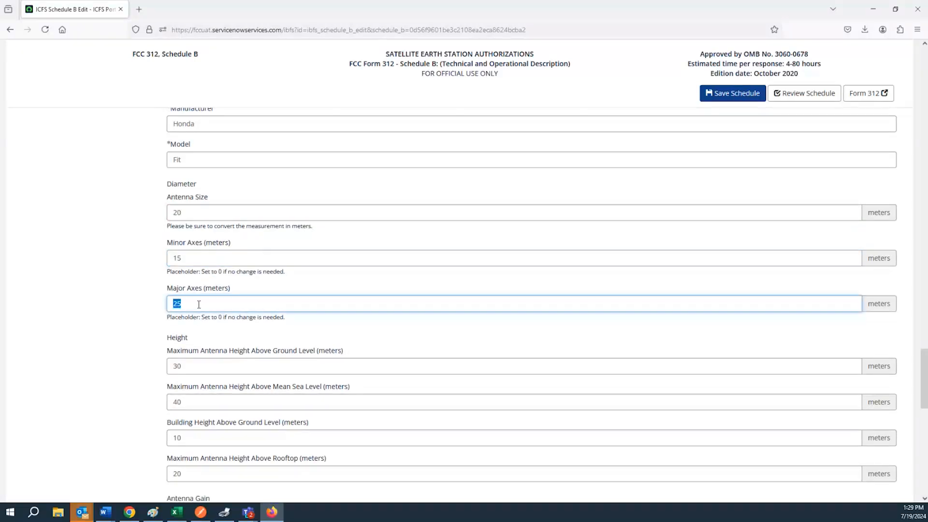
double_click(228, 370)
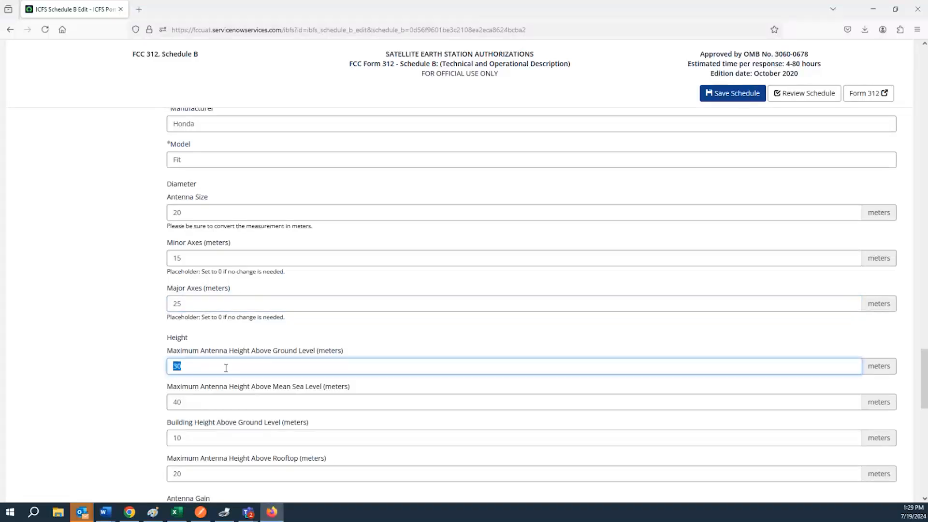
type("28")
scroll(227, 358, "down", 3)
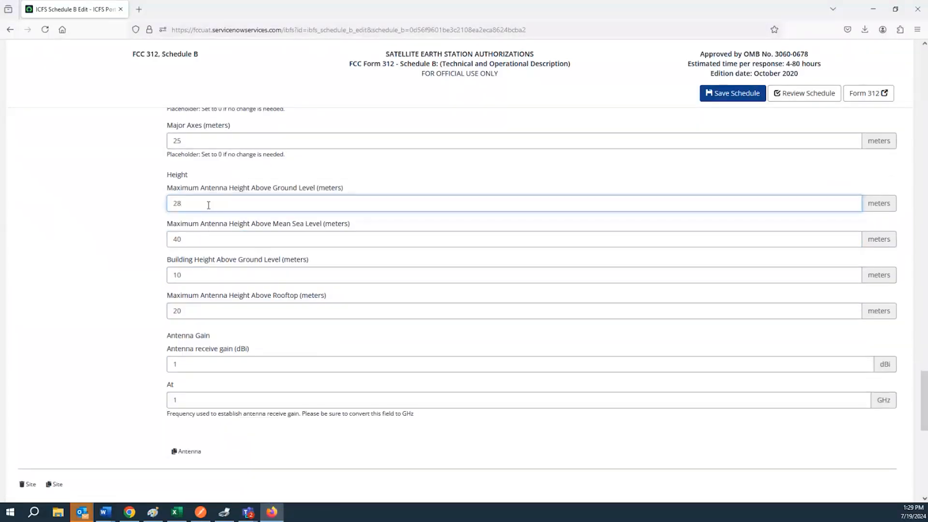
double_click(211, 207)
double_click(224, 241)
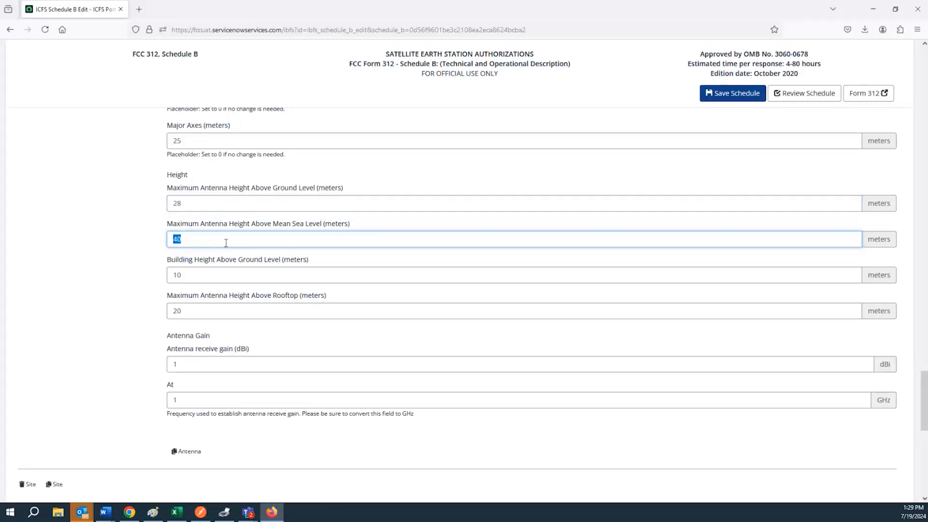
double_click(264, 276)
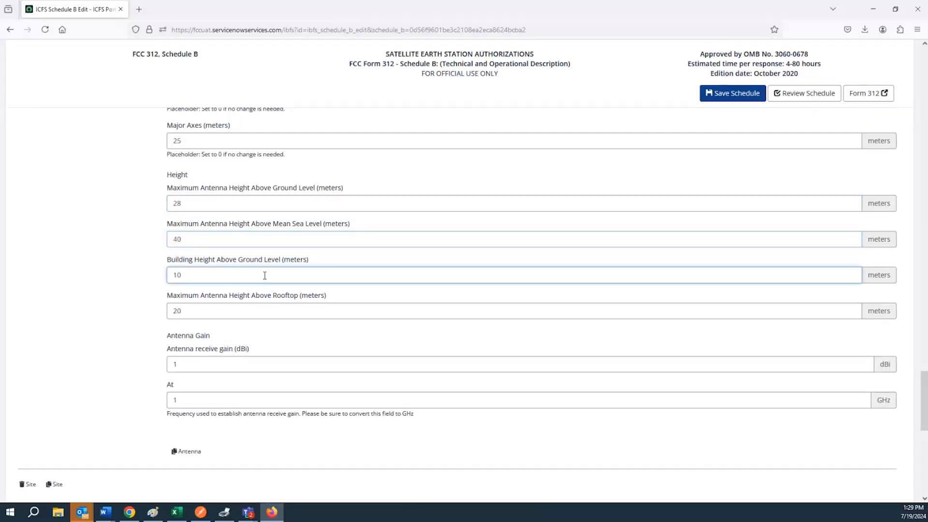
double_click(262, 312)
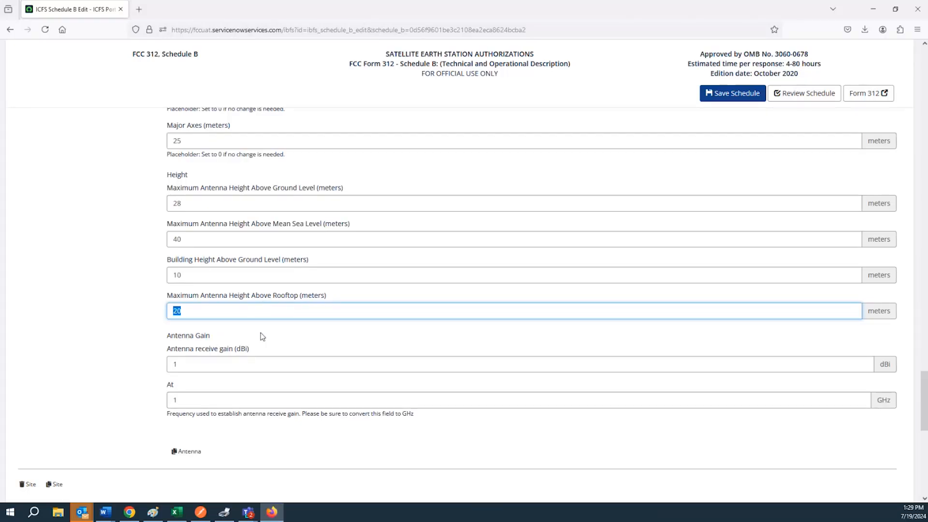
double_click(247, 363)
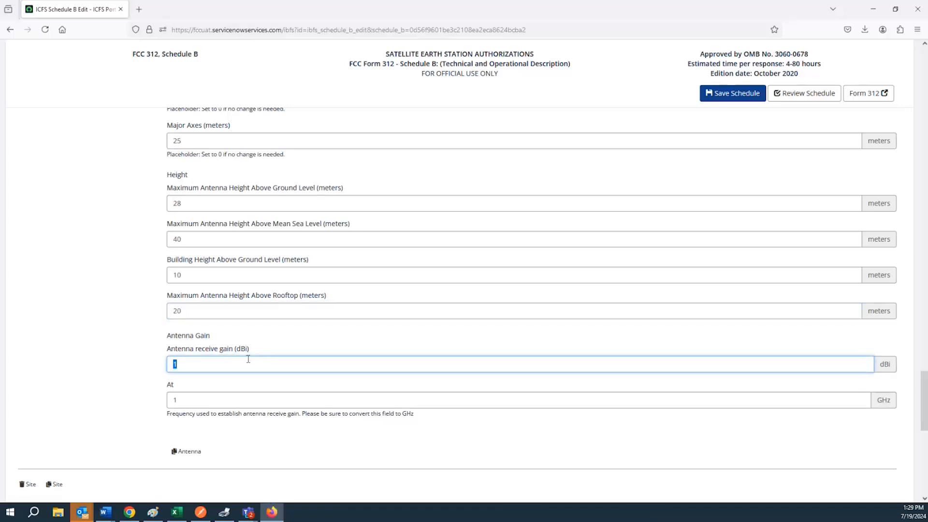
double_click(246, 398)
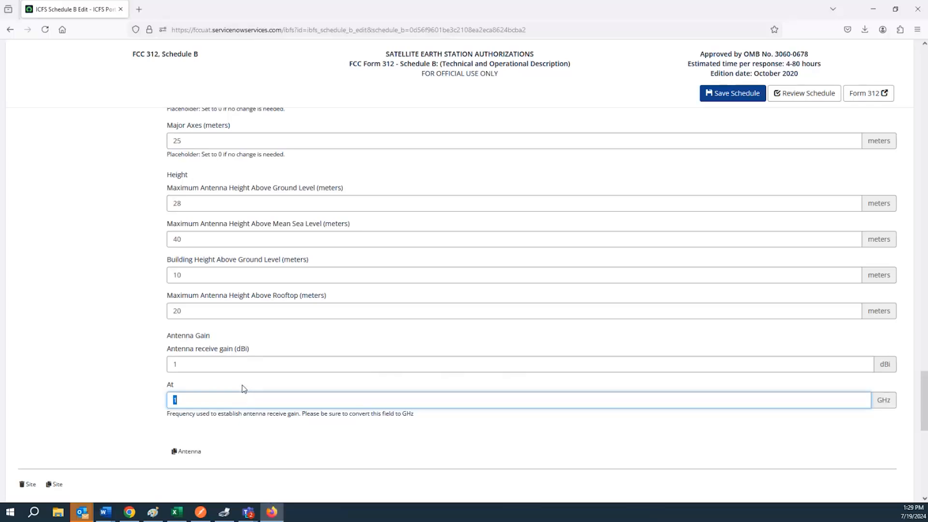
triple_click(225, 357)
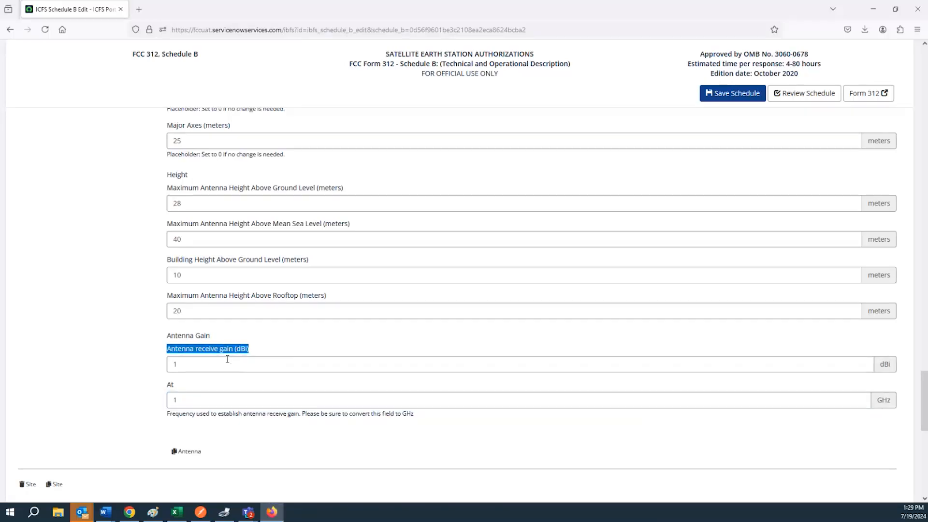
Step: Answer No to 'Is facility operated by remote control?', removing the Remote Control Details fields
scroll(227, 360, "up", 5)
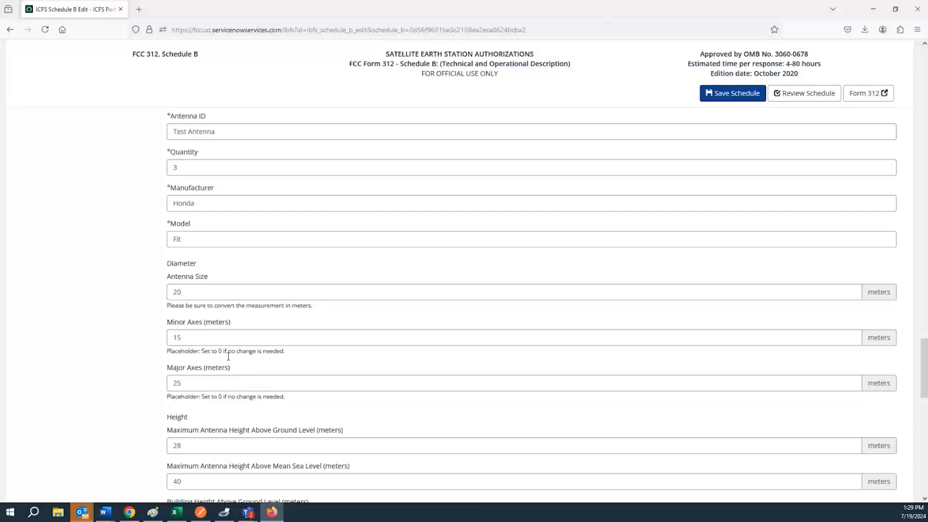
scroll(228, 357, "up", 12)
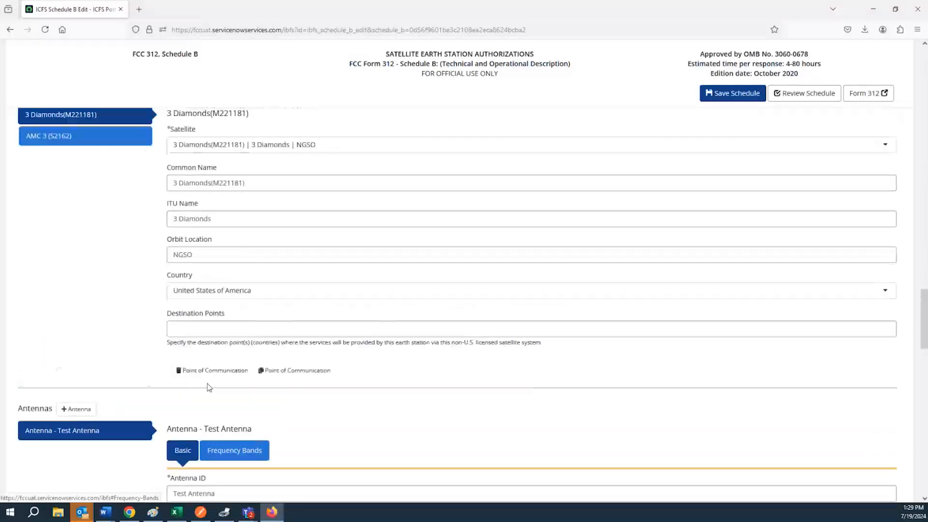
scroll(209, 390, "up", 11)
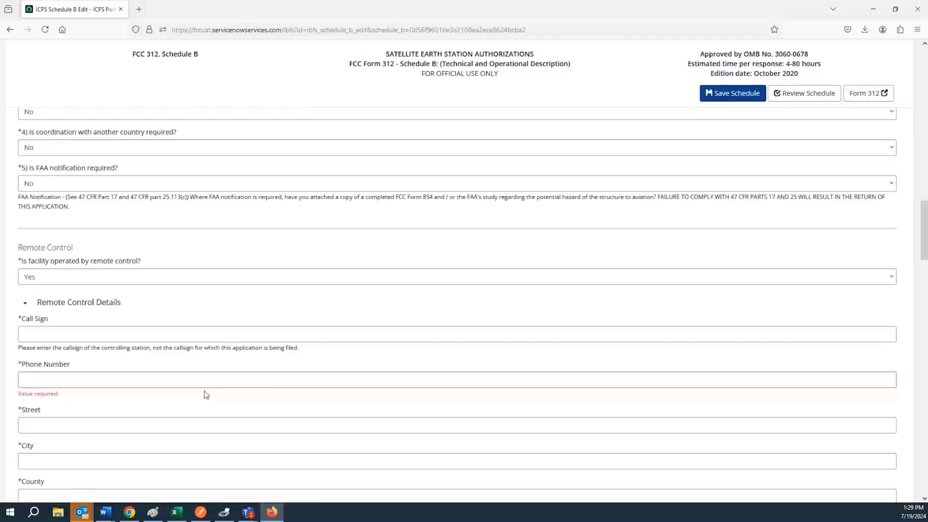
scroll(206, 395, "down", 2)
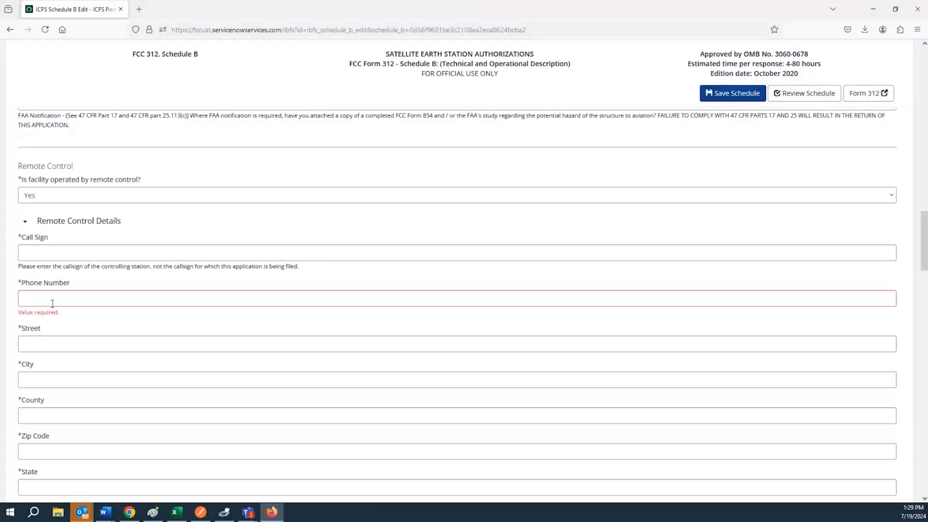
left_click(48, 196)
left_click(48, 237)
scroll(58, 246, "up", 4)
scroll(57, 246, "up", 7)
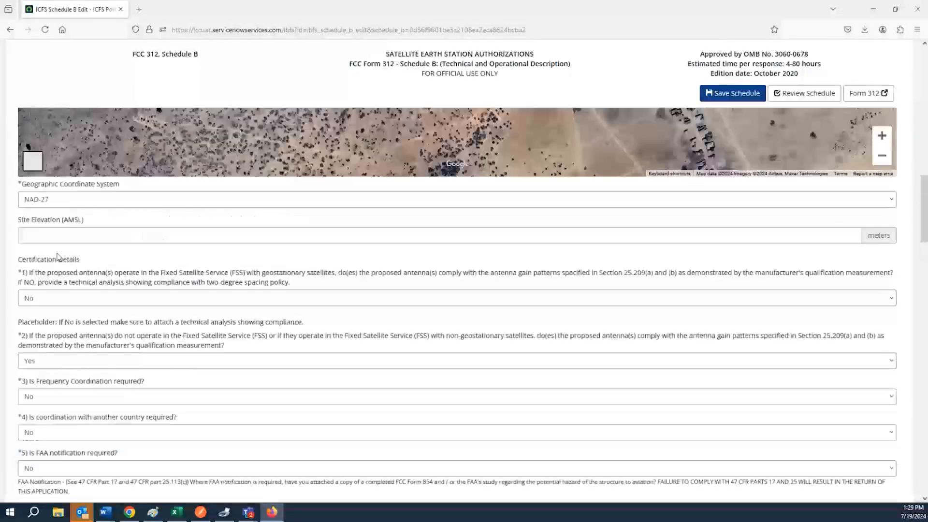
scroll(57, 246, "up", 10)
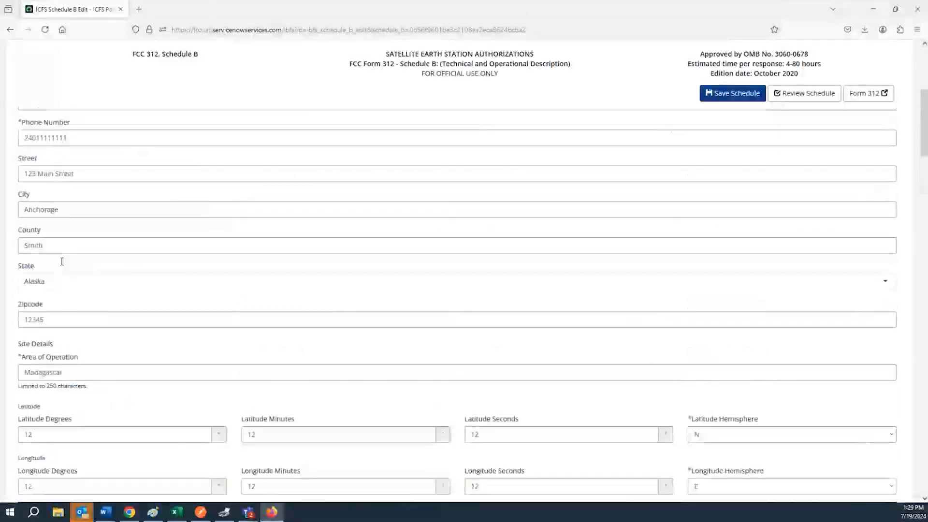
scroll(77, 313, "up", 2)
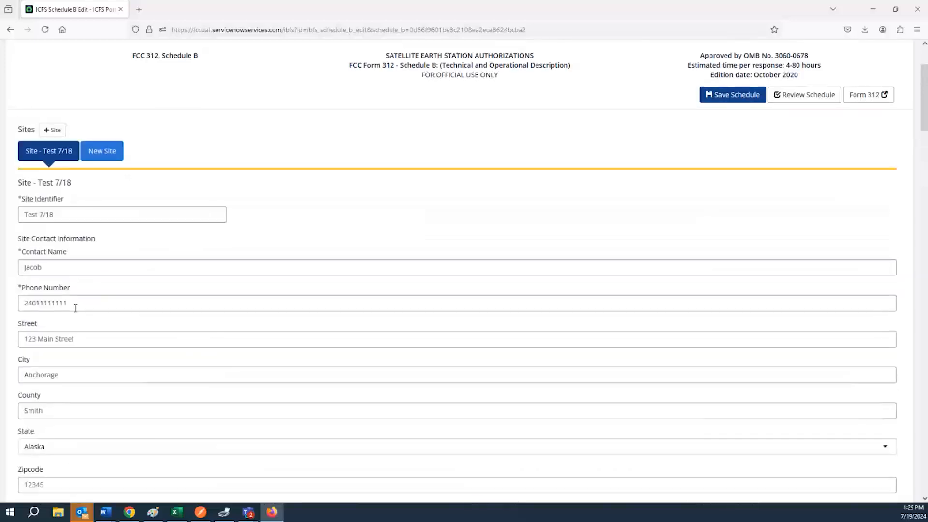
double_click(77, 304)
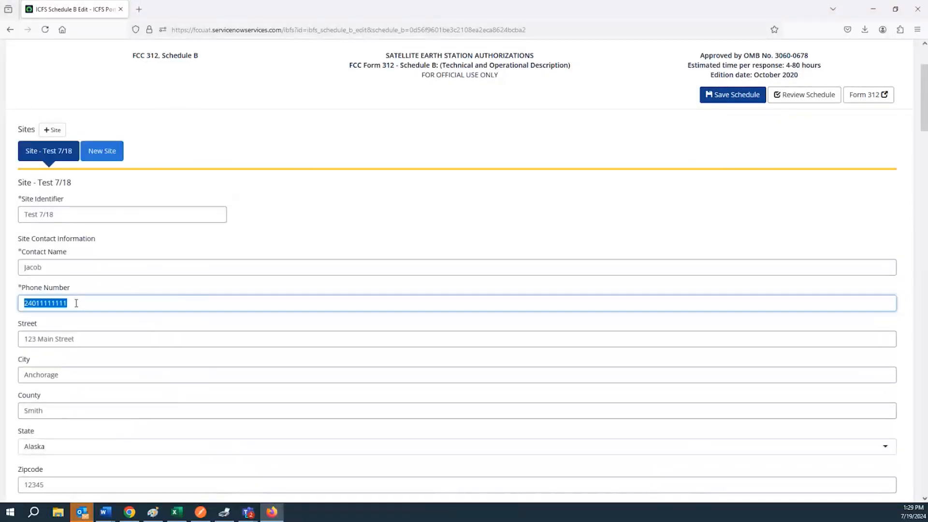
Step: Delete the site contact's phone number, save Schedule B, and open its review page
key("BackSpace")
left_click(734, 96)
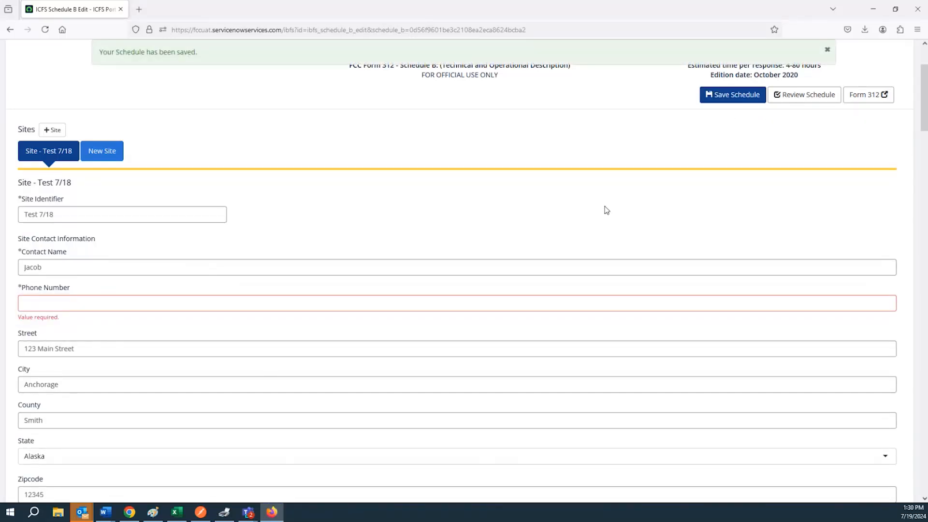
left_click(786, 97)
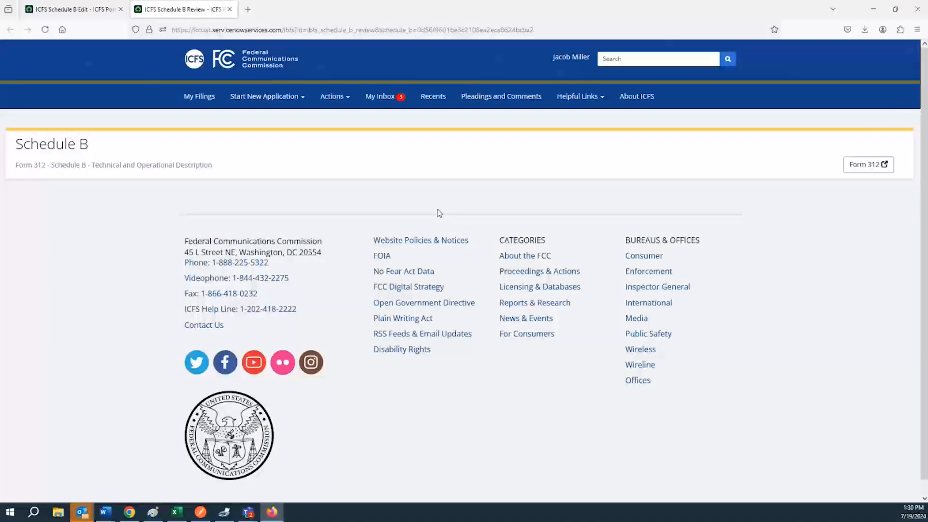
Step: Return to the edit page and delete the empty New Site entry
scroll(428, 218, "down", 2)
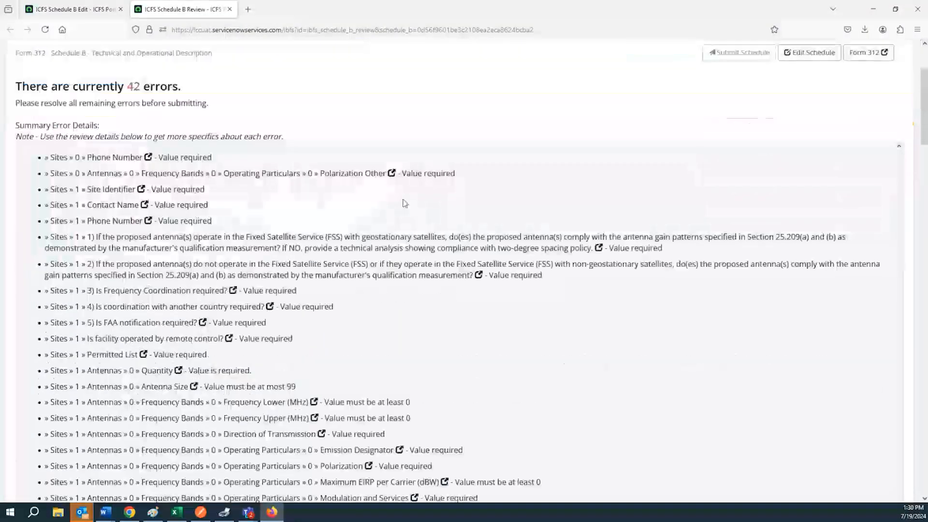
scroll(396, 205, "up", 2)
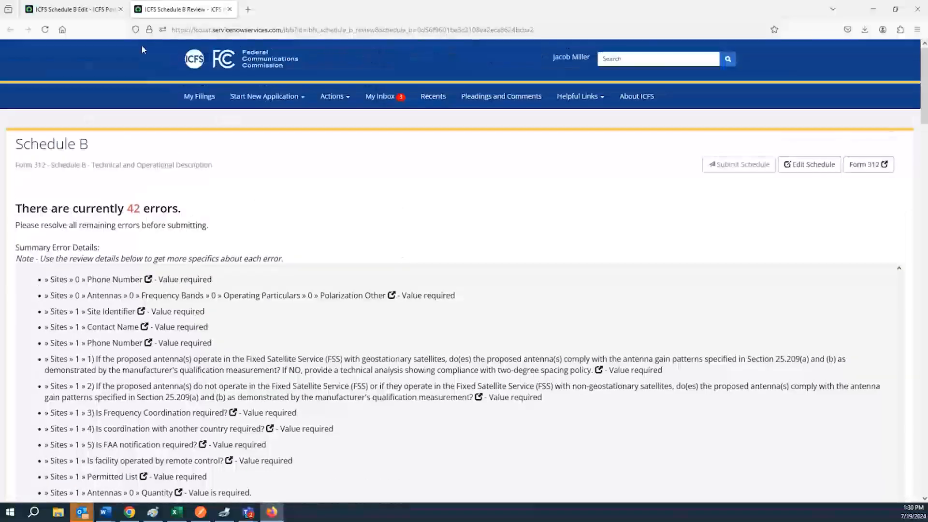
left_click(100, 13)
left_click(107, 151)
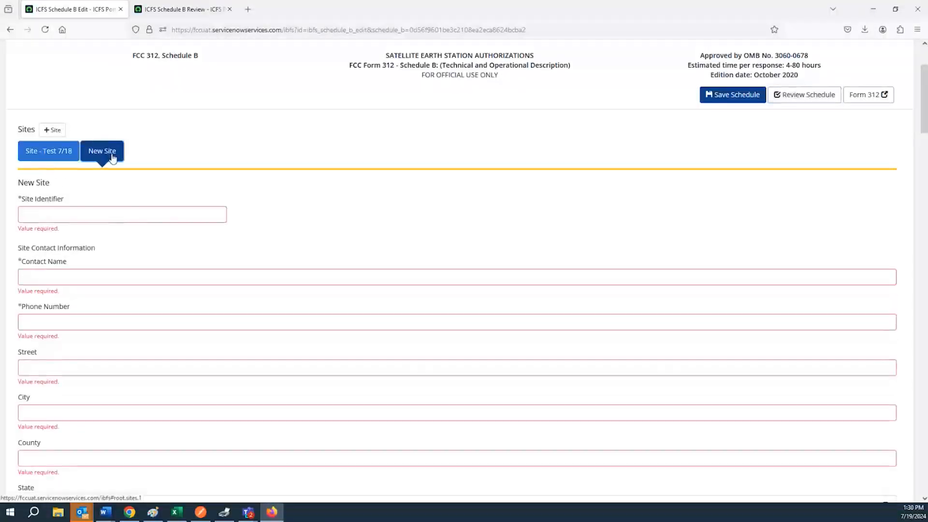
scroll(129, 169, "down", 5)
left_click_drag(924, 171, 920, 442)
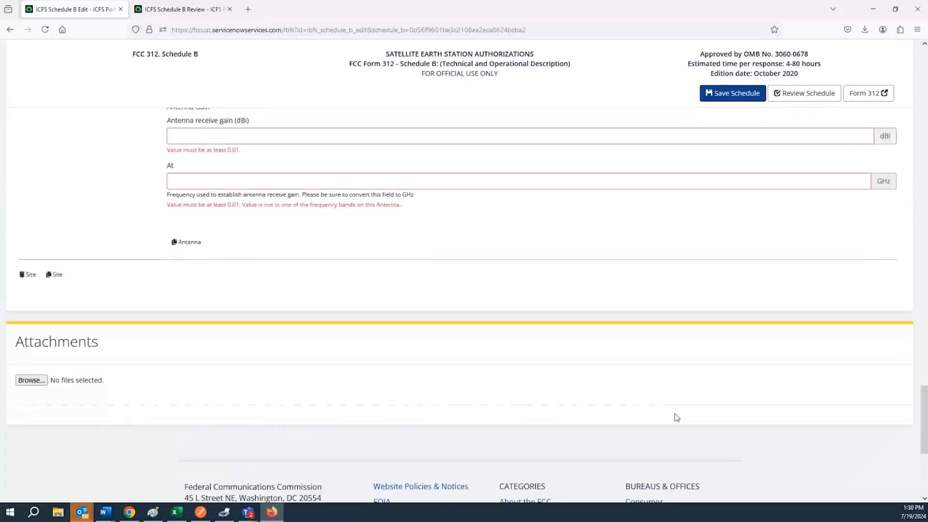
left_click(23, 275)
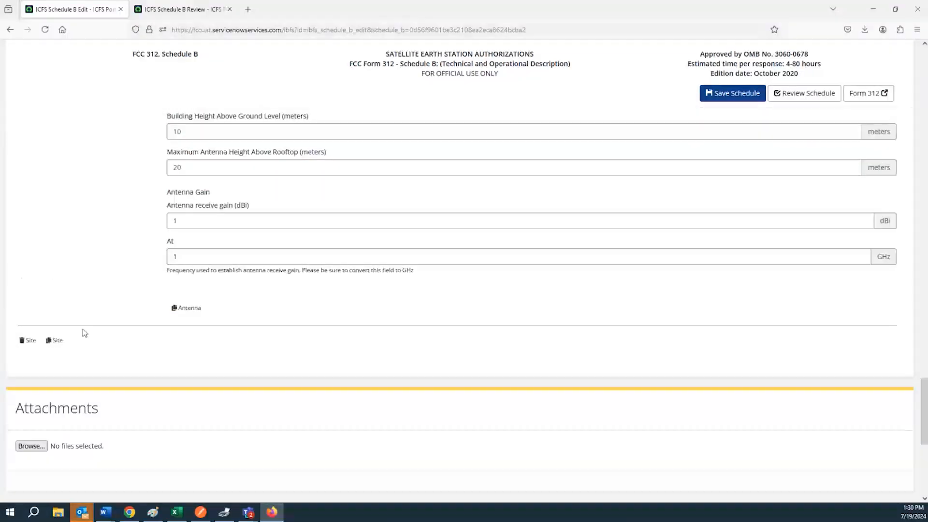
Step: Save the Schedule B draft and close the outdated review tab
scroll(119, 290, "up", 6)
scroll(116, 299, "up", 15)
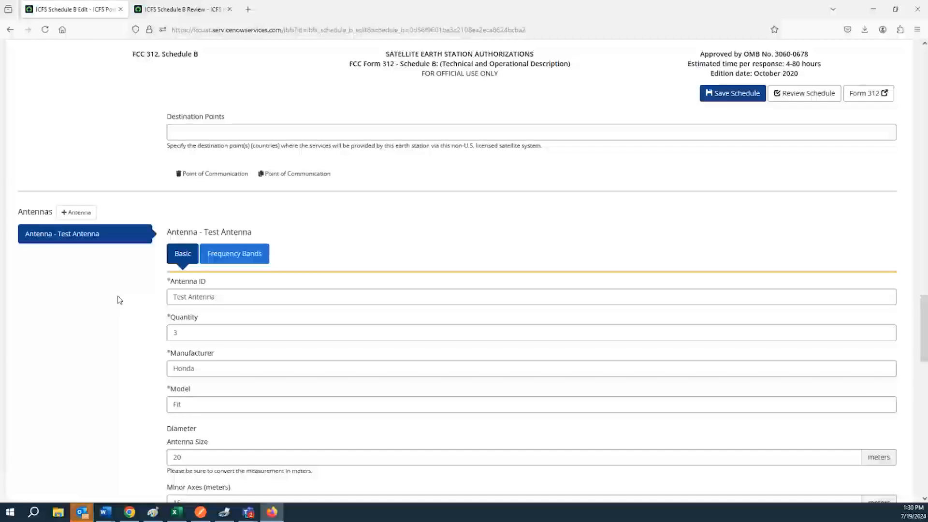
scroll(116, 290, "up", 10)
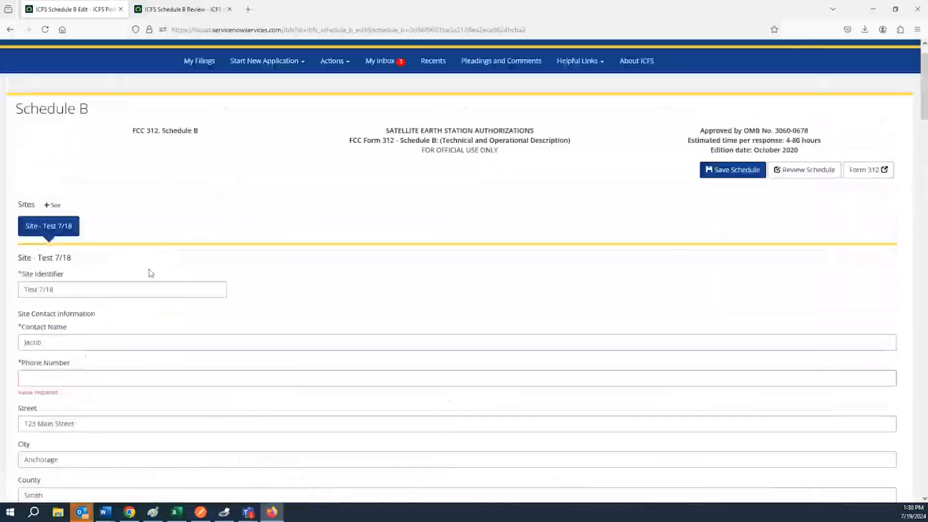
left_click(706, 209)
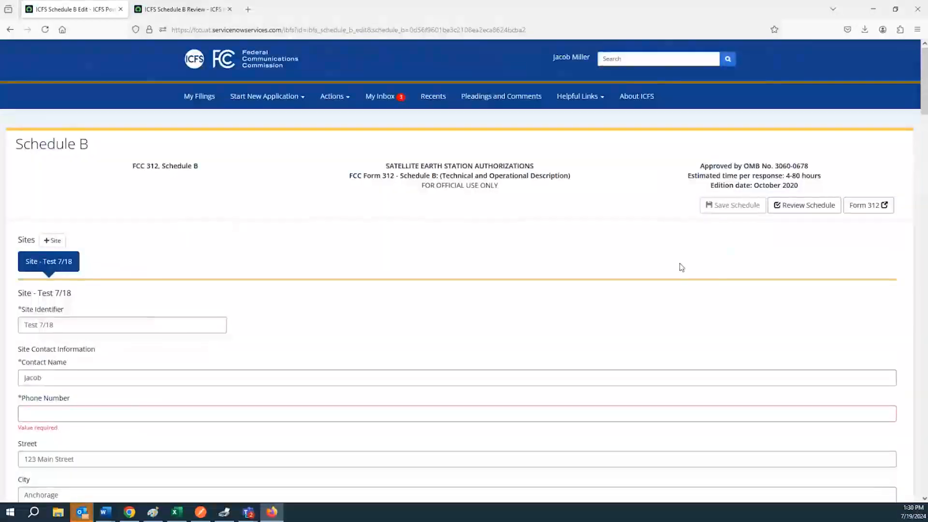
left_click(178, 9)
left_click(229, 10)
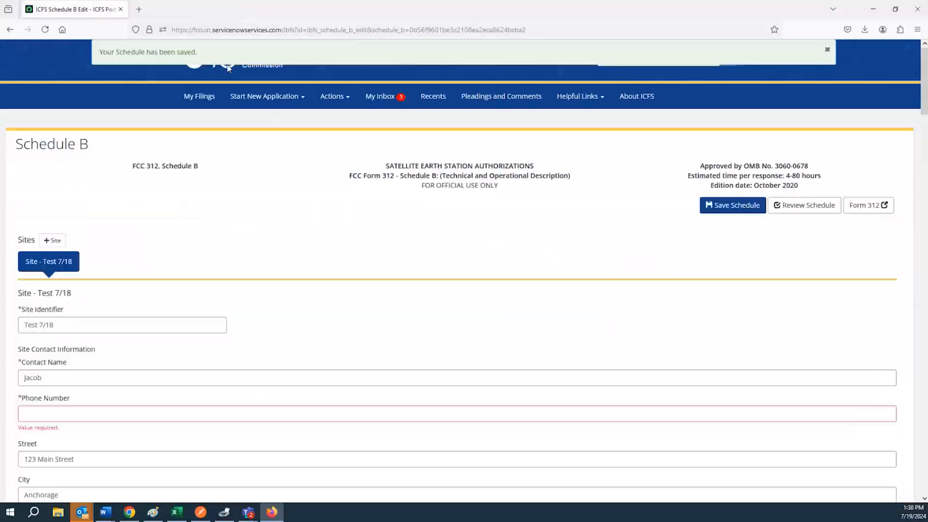
Step: Open a fresh Schedule B review and scan its phone number and Polarization Other errors
left_click(805, 209)
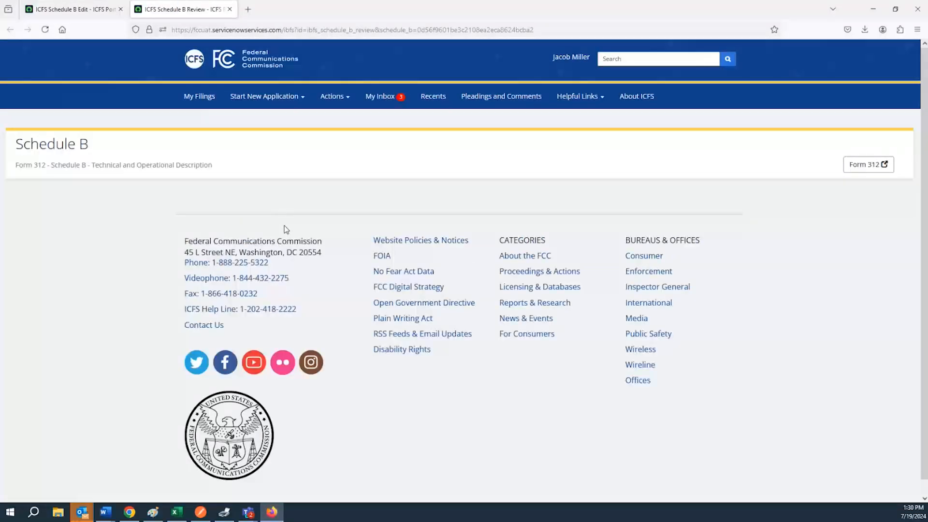
scroll(302, 232, "down", 2)
scroll(302, 233, "down", 5)
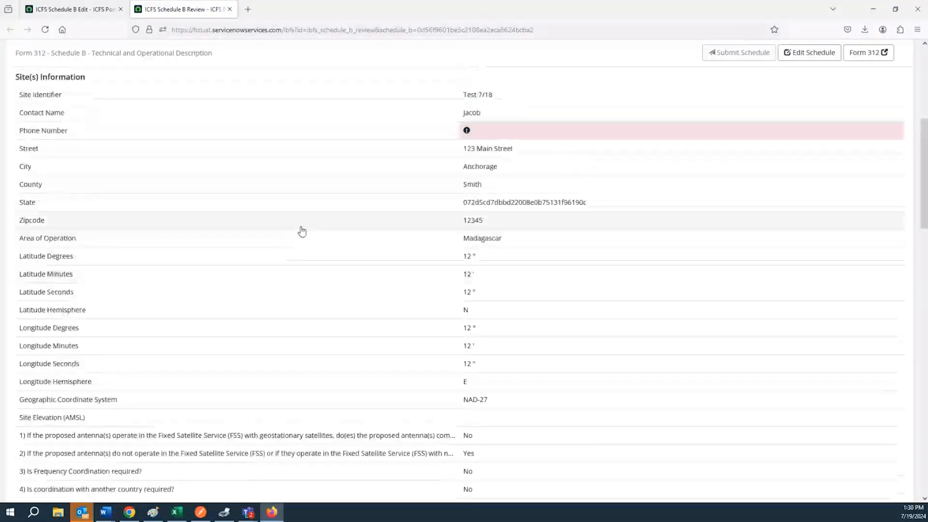
scroll(397, 185, "down", 4)
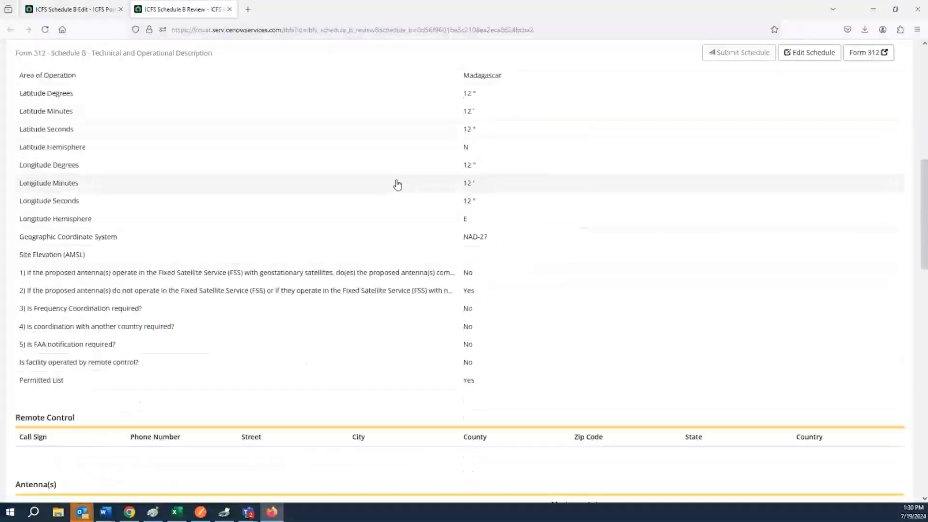
scroll(397, 185, "down", 11)
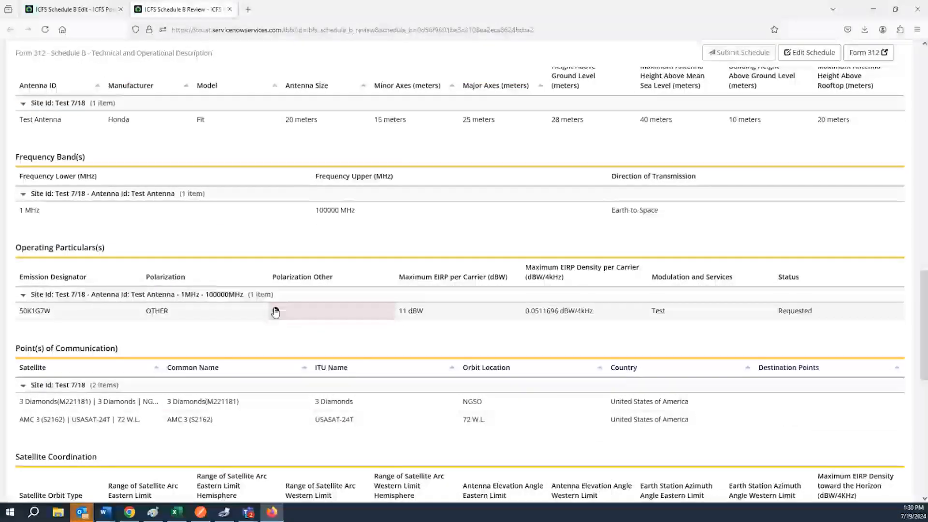
scroll(275, 312, "up", 10)
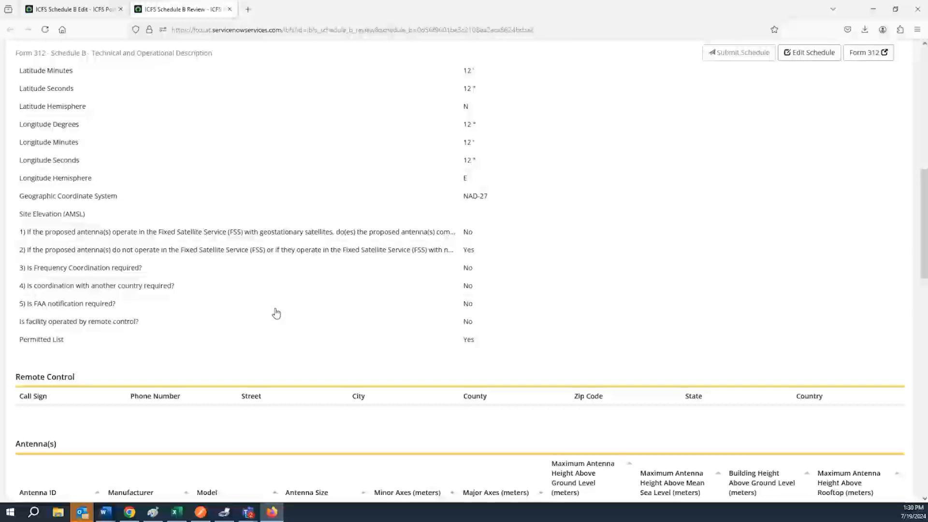
scroll(276, 314, "up", 12)
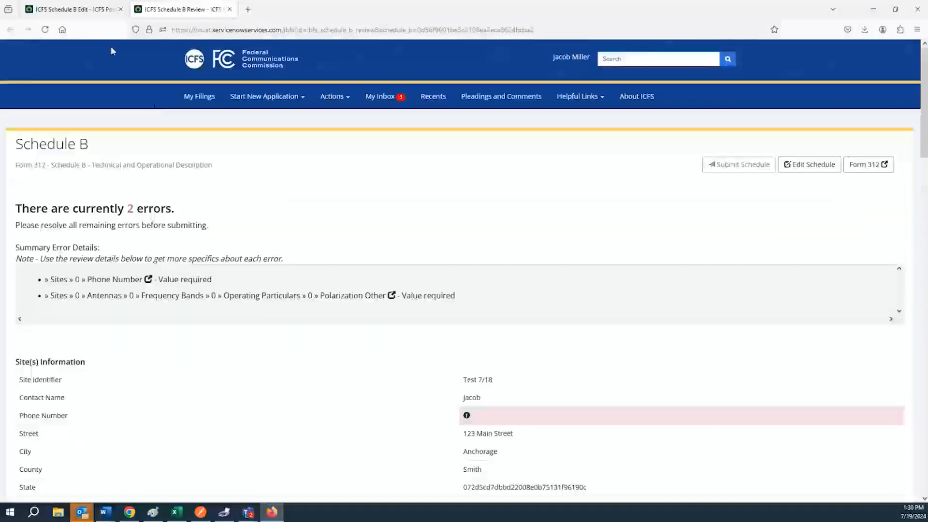
Step: On the Edit form, enter a valid phone number for the site contact
left_click(77, 9)
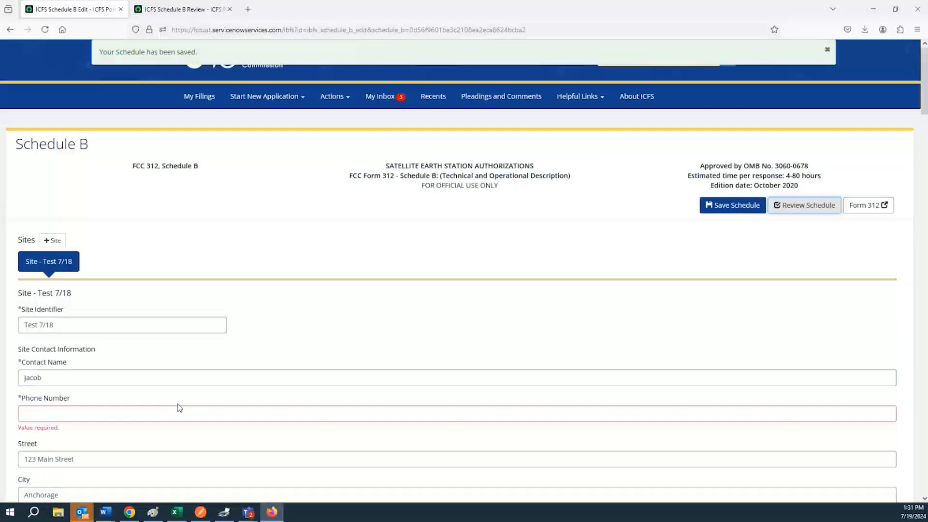
left_click(159, 414)
type("1111111111")
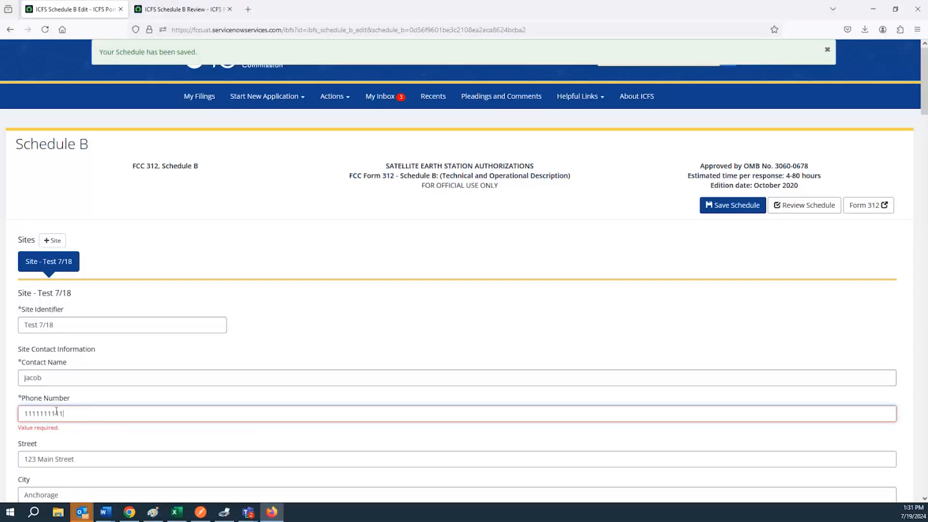
left_click(57, 439)
left_click(65, 415)
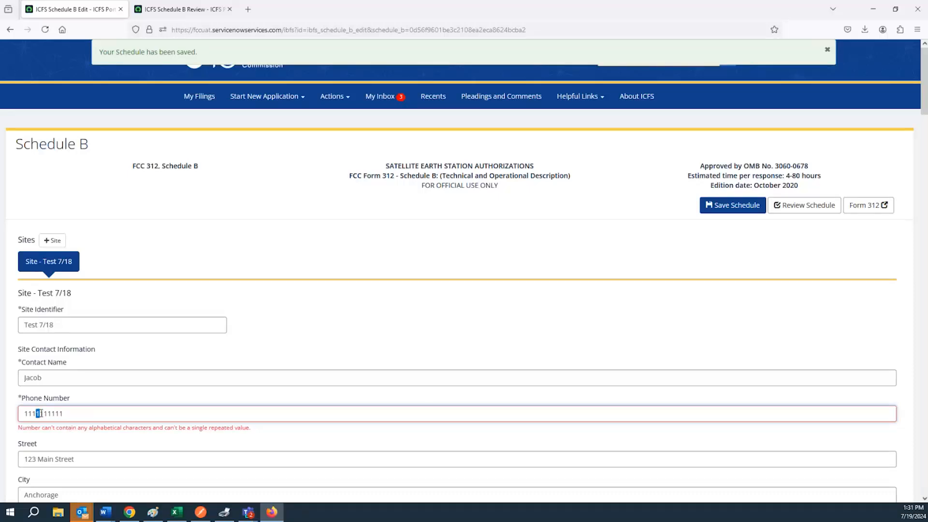
key("BackSpace")
left_click(64, 458)
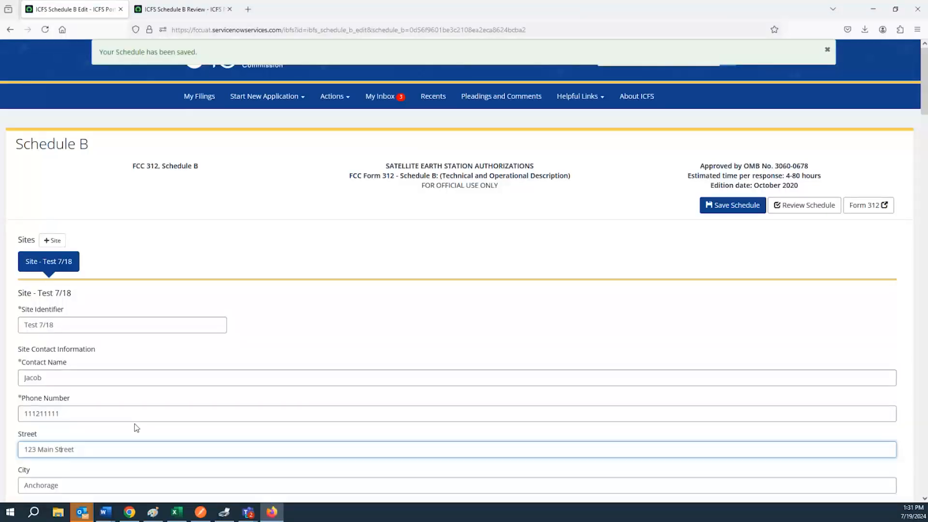
Step: Set the antenna band's Polarization Other to 'Test', save the schedule, and reopen its review
scroll(134, 425, "down", 9)
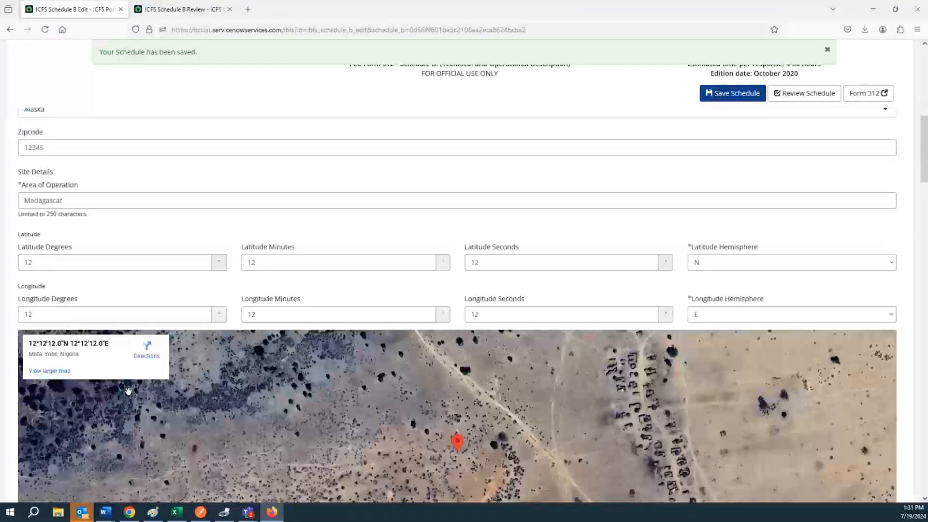
scroll(129, 391, "down", 15)
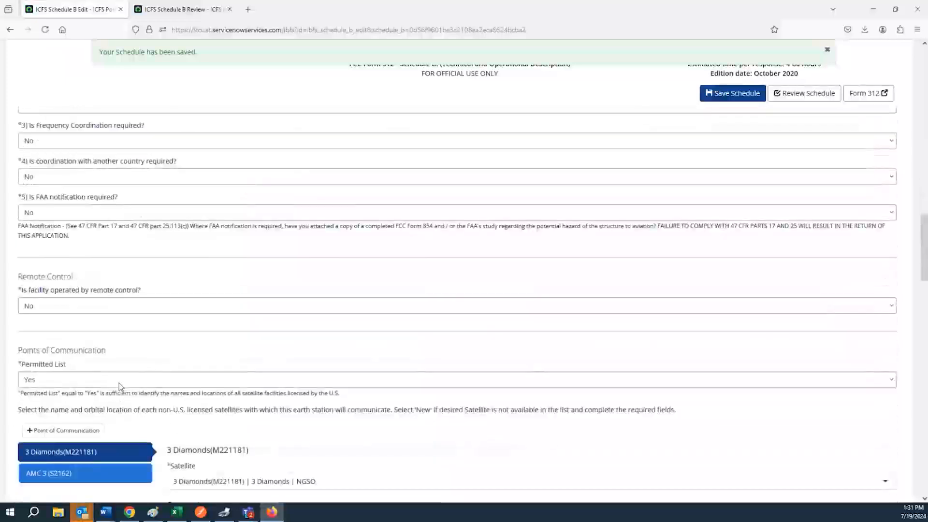
scroll(121, 387, "down", 6)
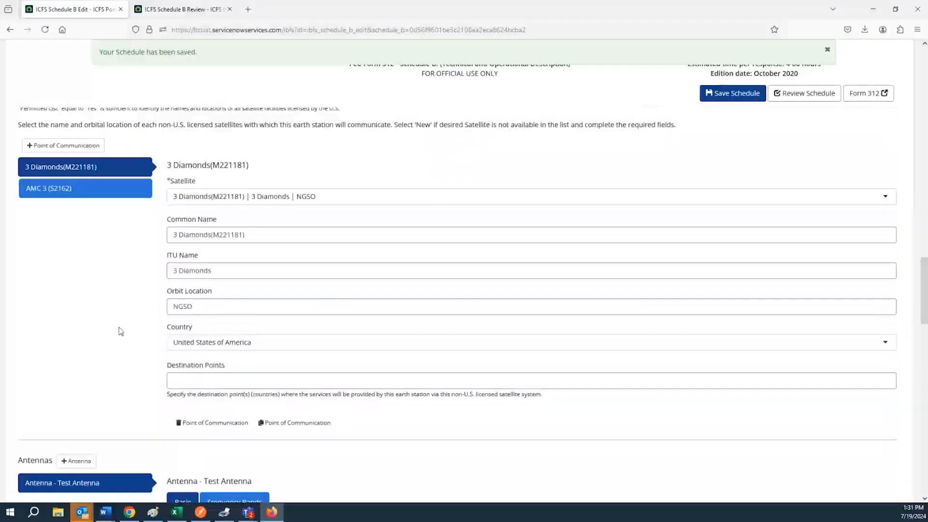
scroll(121, 332, "down", 2)
left_click(236, 422)
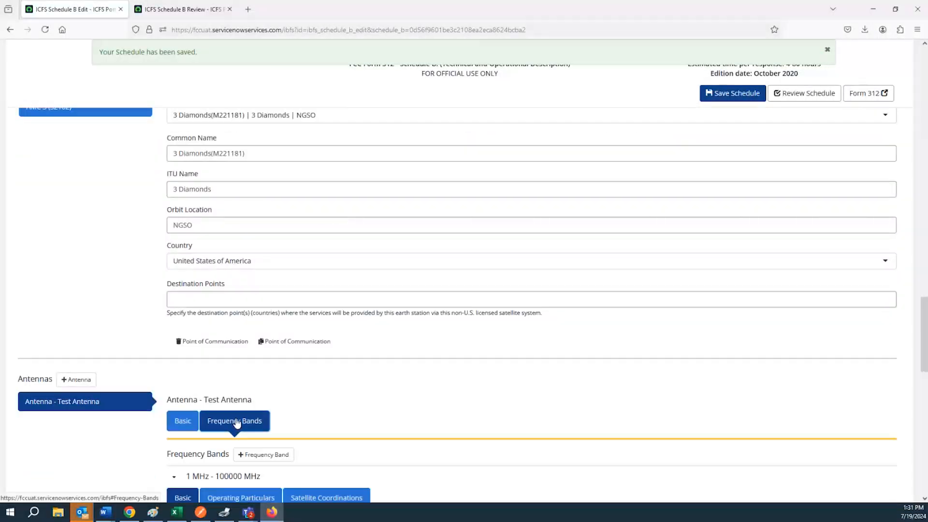
scroll(236, 422, "down", 4)
left_click(240, 294)
left_click(380, 376)
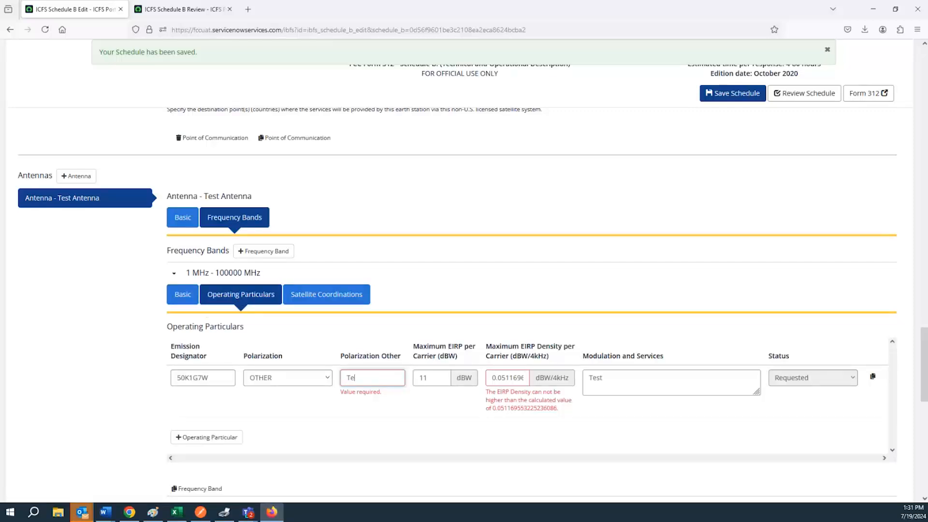
type("Test")
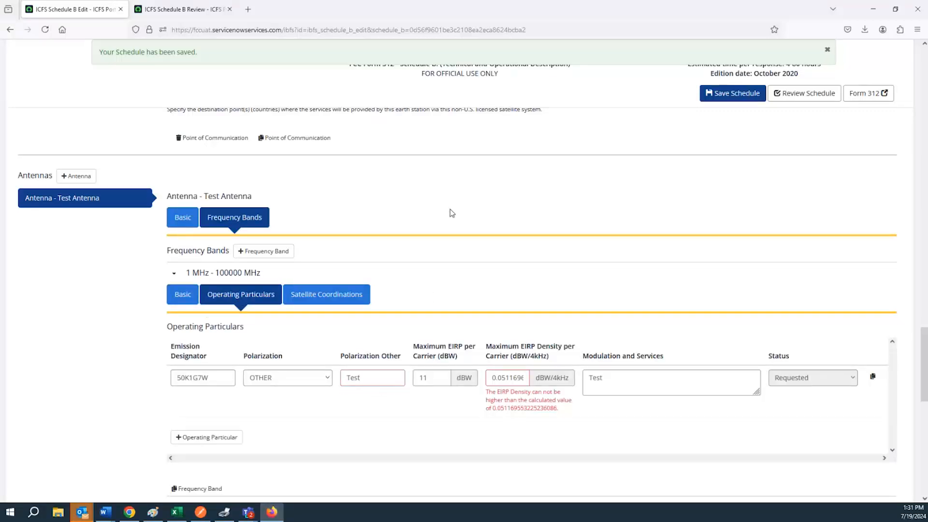
left_click(725, 93)
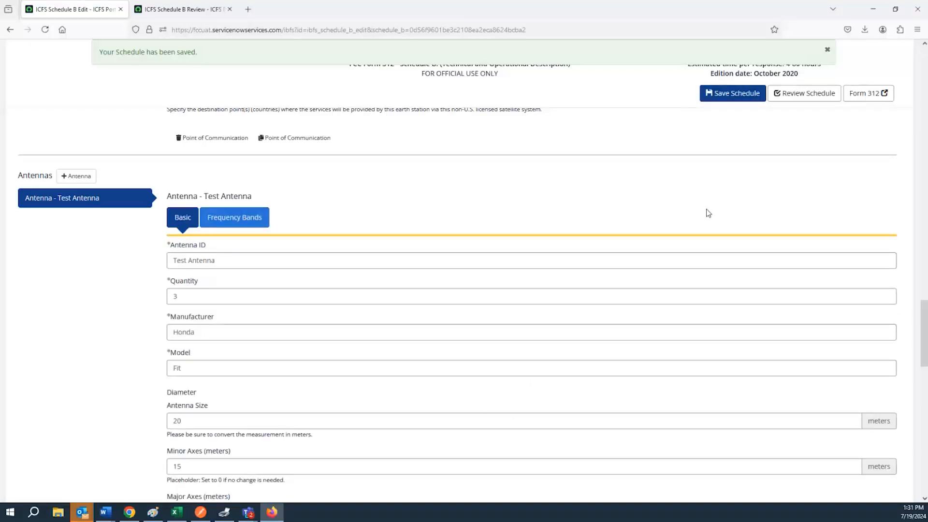
left_click(786, 100)
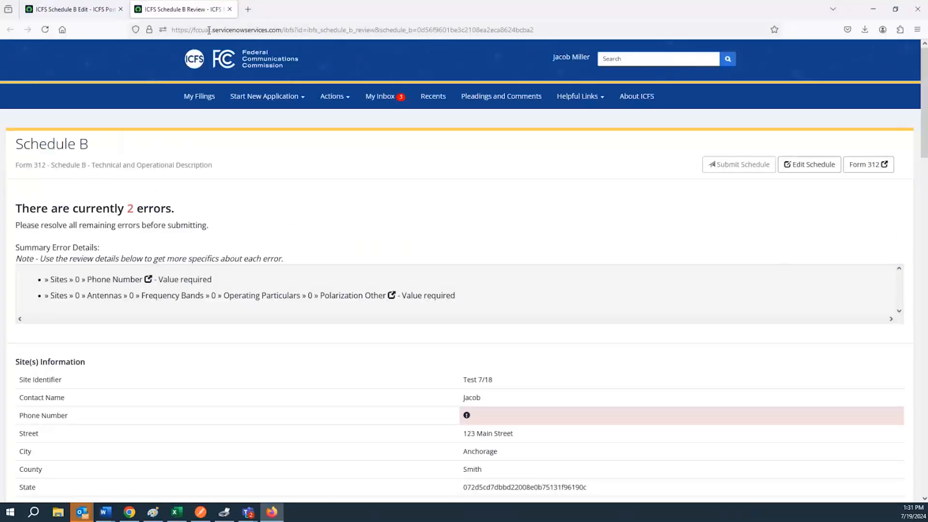
Step: Reload the Schedule B review page so its error list refreshes
left_click(216, 35)
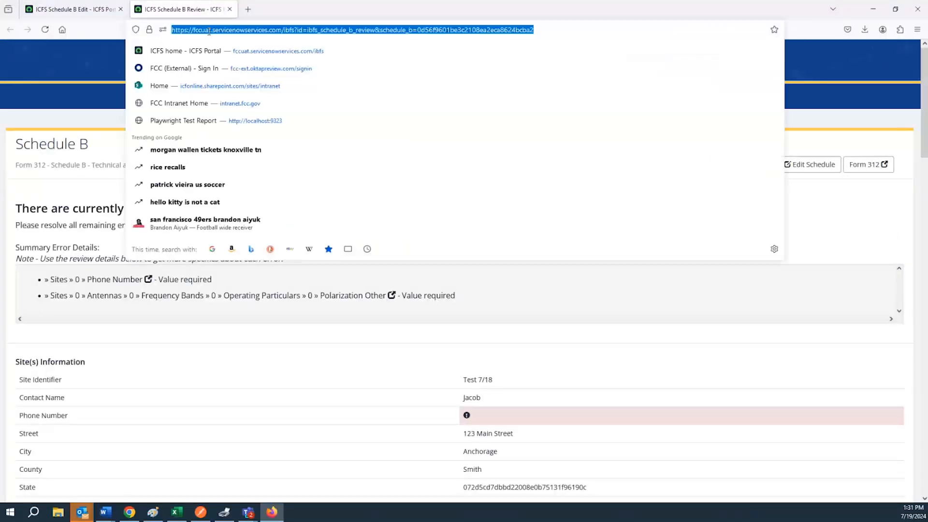
key("Return")
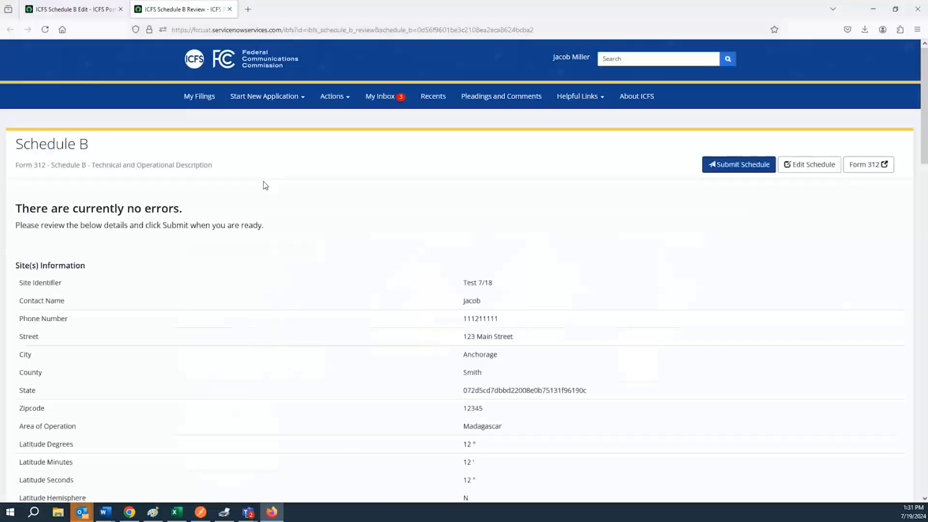
scroll(260, 180, "down", 1)
scroll(261, 184, "down", 10)
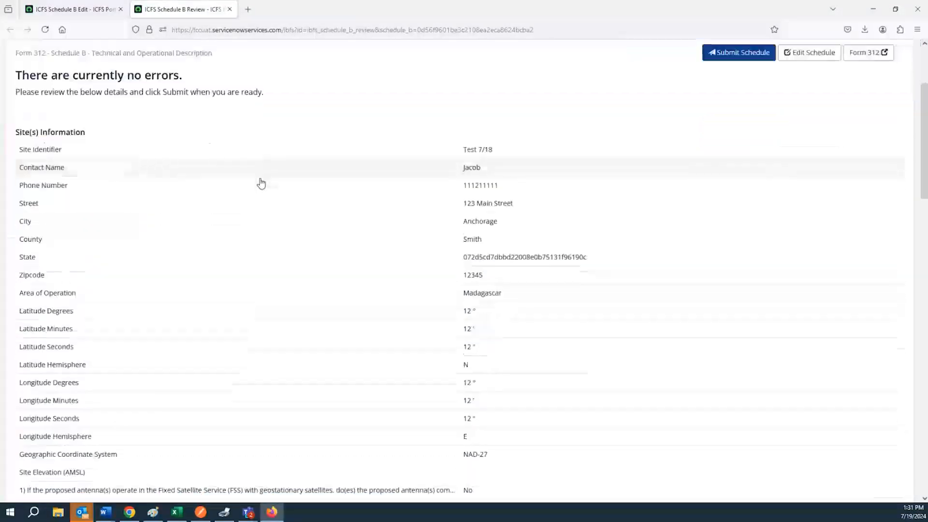
scroll(258, 185, "down", 12)
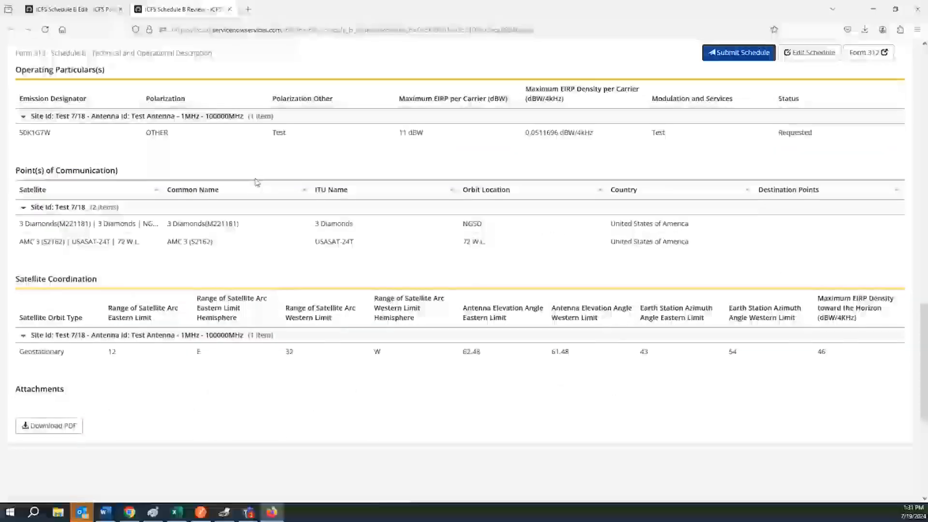
scroll(256, 182, "up", 3)
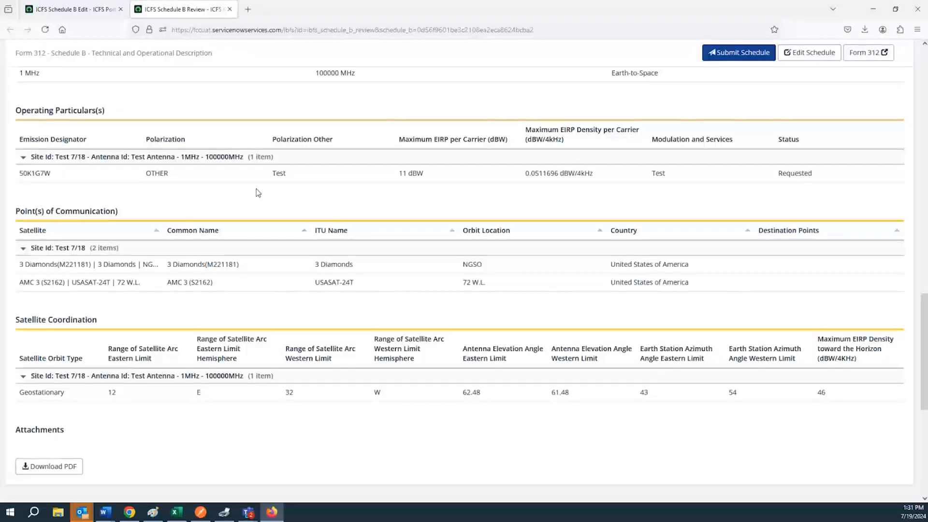
scroll(312, 246, "up", 10)
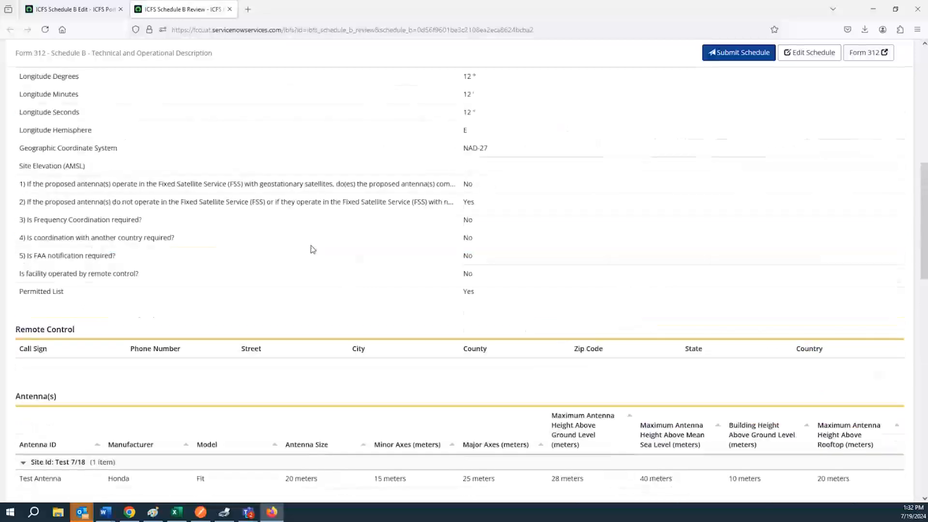
scroll(313, 249, "up", 10)
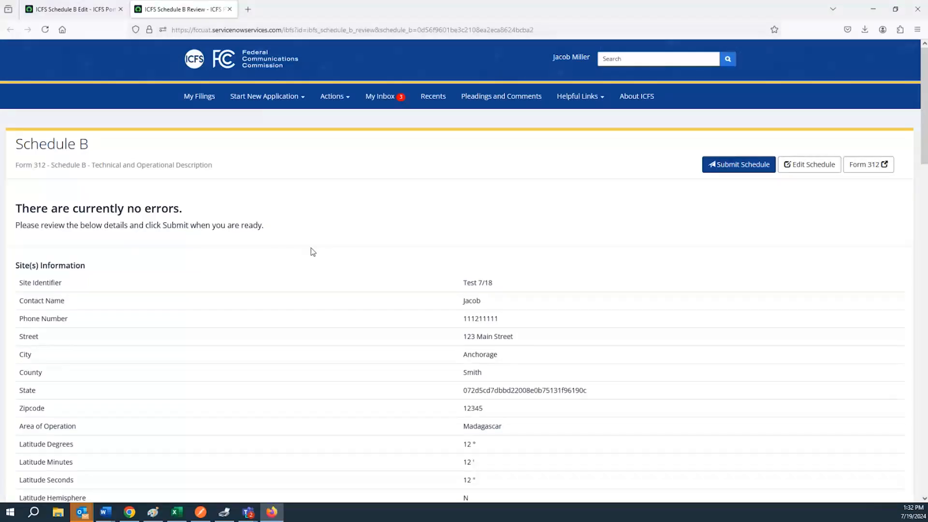
Step: Confirm every review section shows no errors and submit Schedule B
scroll(322, 250, "down", 10)
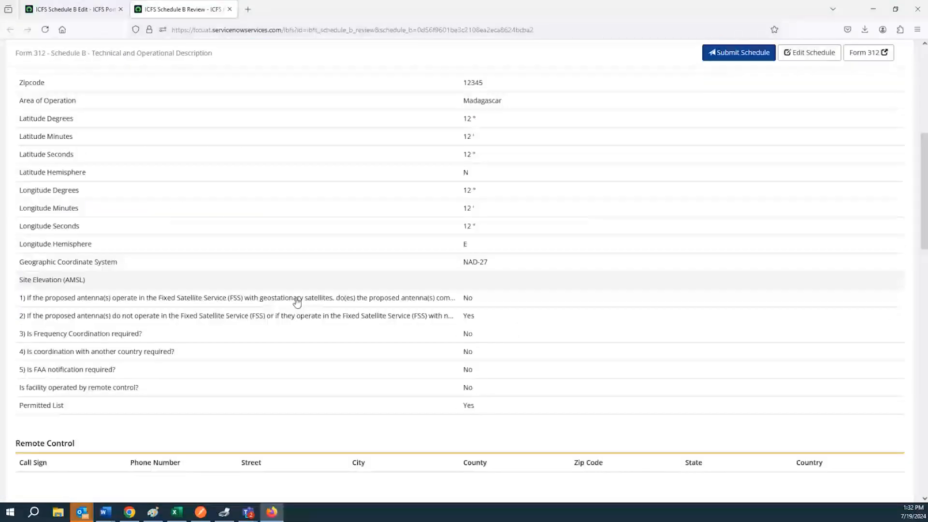
scroll(301, 300, "down", 10)
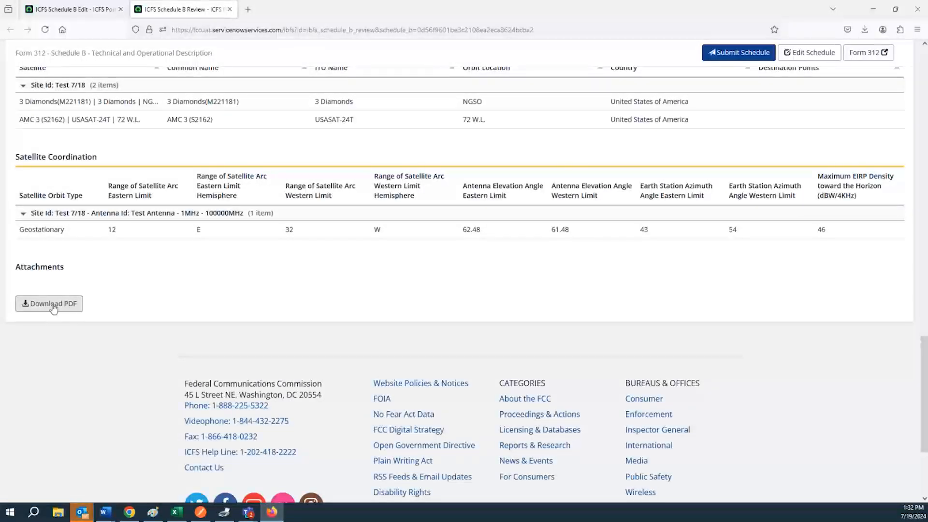
double_click(58, 268)
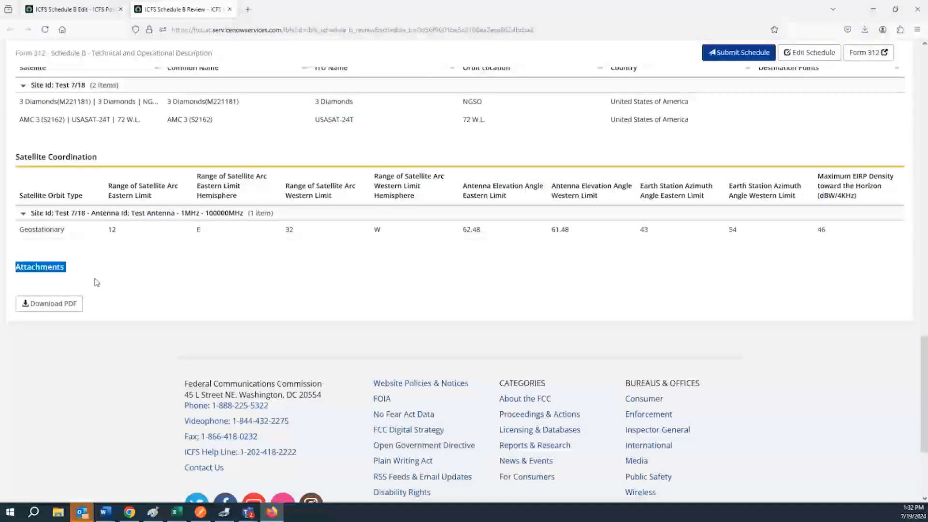
scroll(183, 309, "up", 7)
scroll(564, 259, "up", 15)
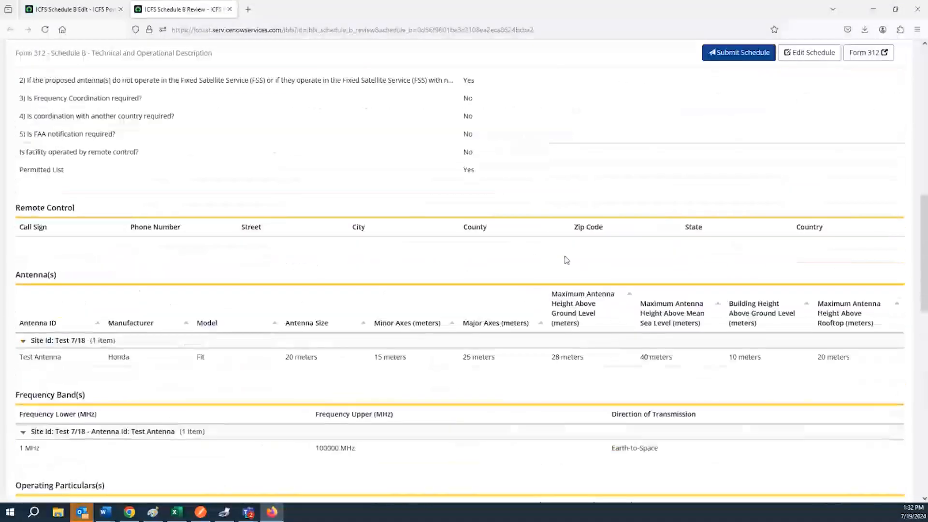
scroll(641, 283, "up", 2)
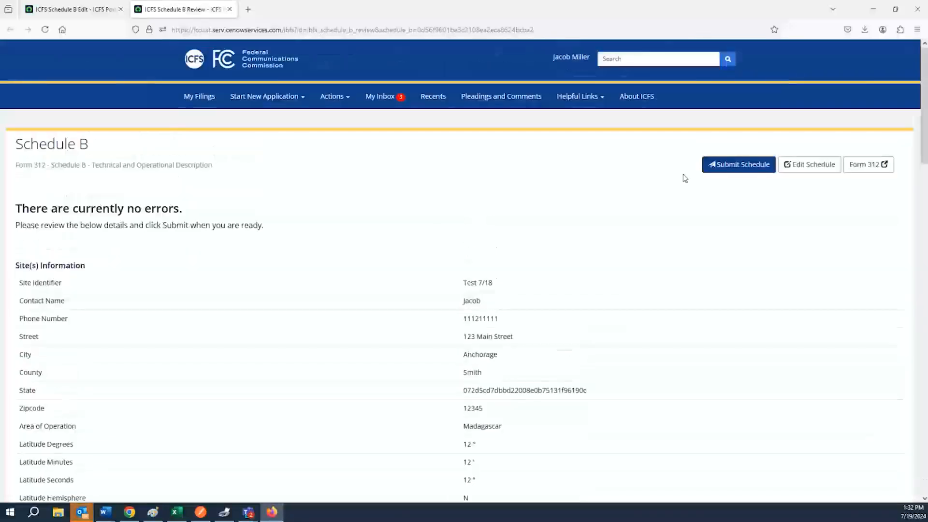
left_click(735, 172)
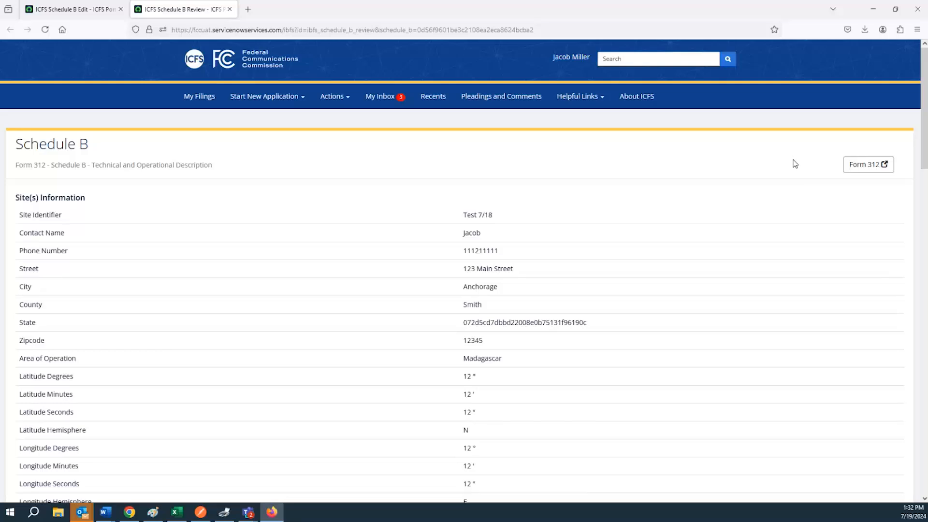
Step: From the Schedule B review, open the 'Demo Application SES' Form 312 main application in a new tab
left_click(864, 166)
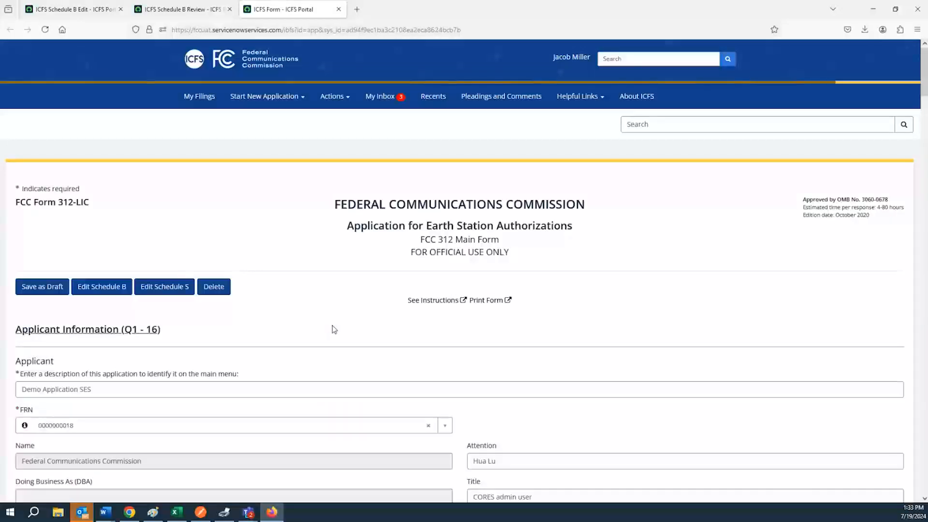
Step: Scroll through Form 312 down to the attachments and certification, then back to Basic Qualifications
scroll(362, 329, "down", 5)
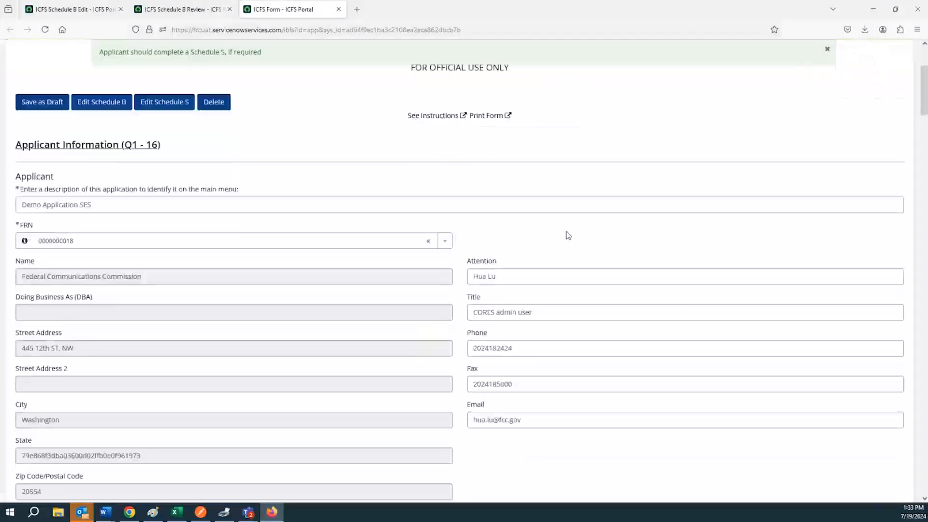
scroll(906, 109, "down", 20)
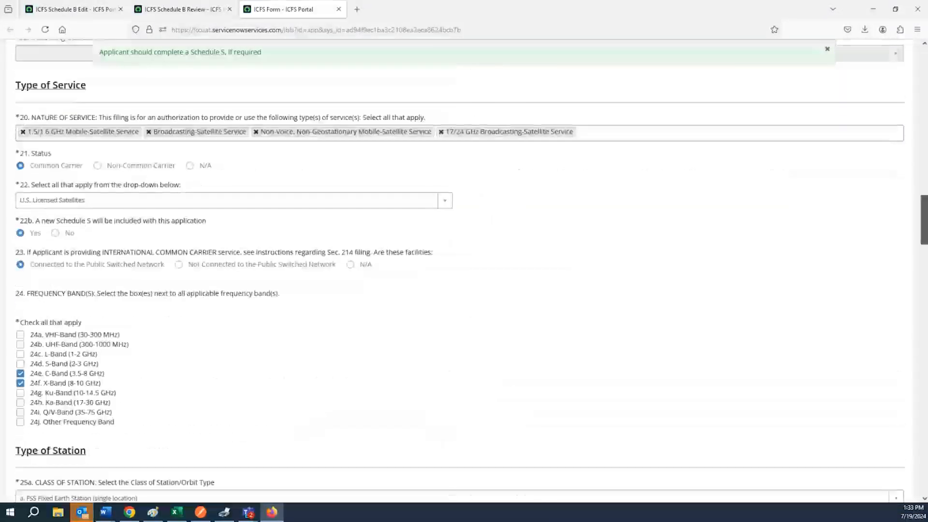
scroll(464, 271, "down", 15)
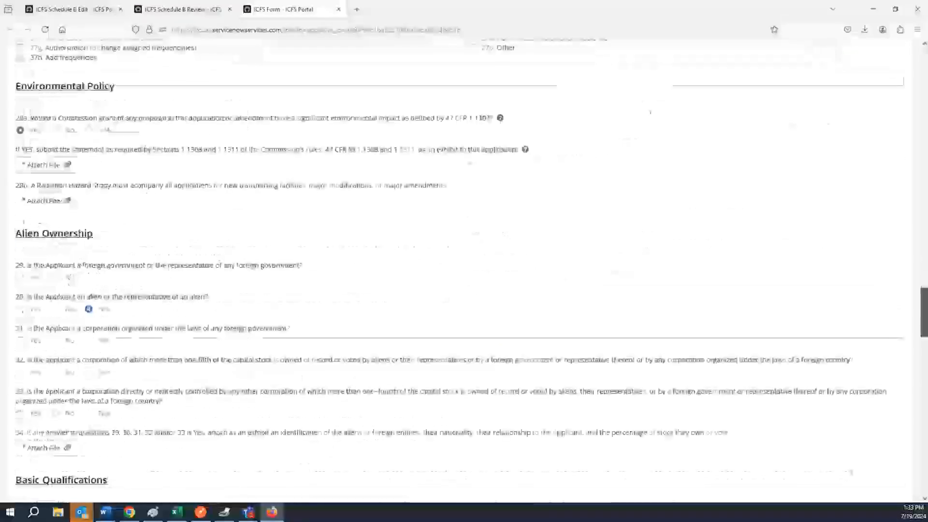
scroll(464, 270, "down", 12)
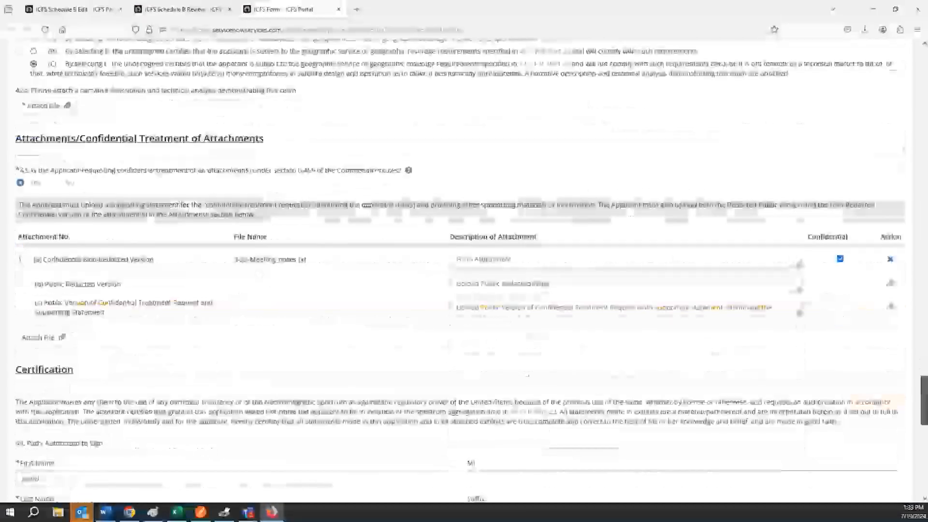
scroll(464, 271, "down", 5)
scroll(464, 271, "up", 15)
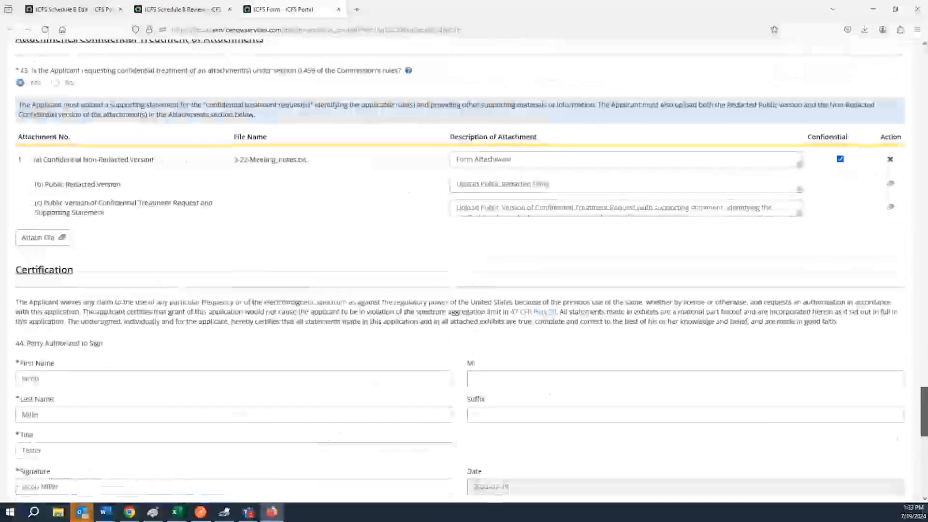
scroll(925, 261, "up", 15)
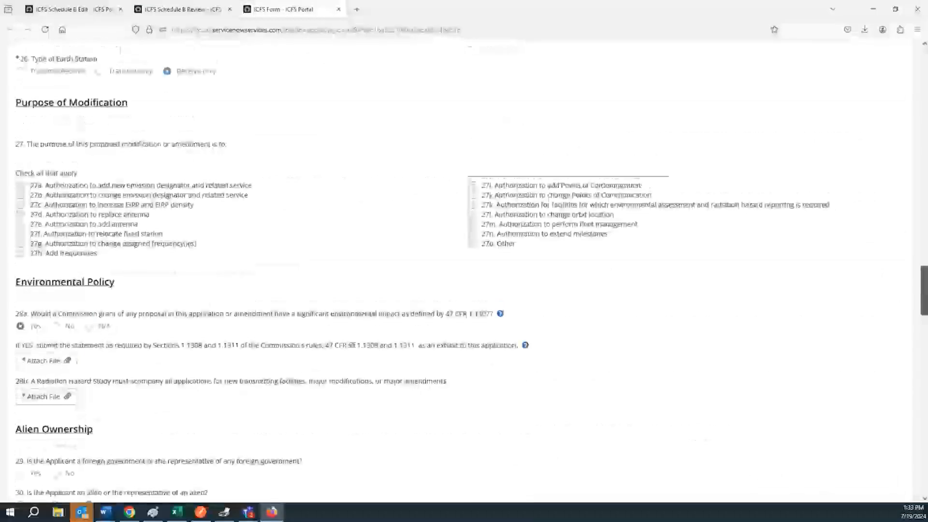
scroll(925, 261, "up", 10)
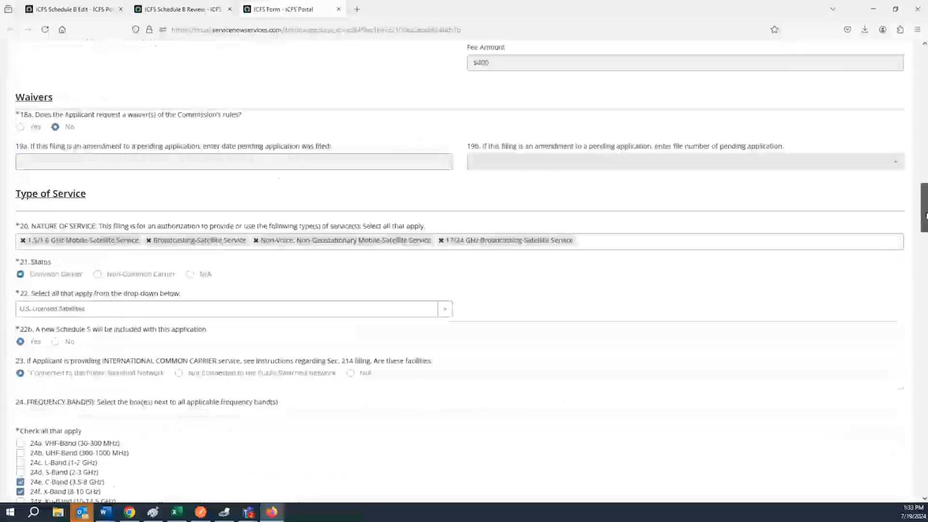
scroll(463, 271, "up", 10)
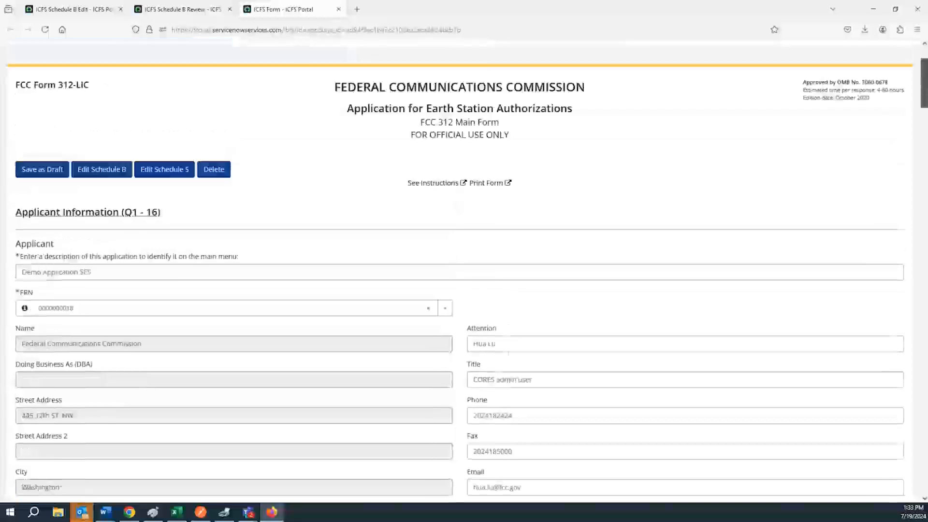
left_click_drag(923, 82, 918, 427)
scroll(124, 372, "up", 6)
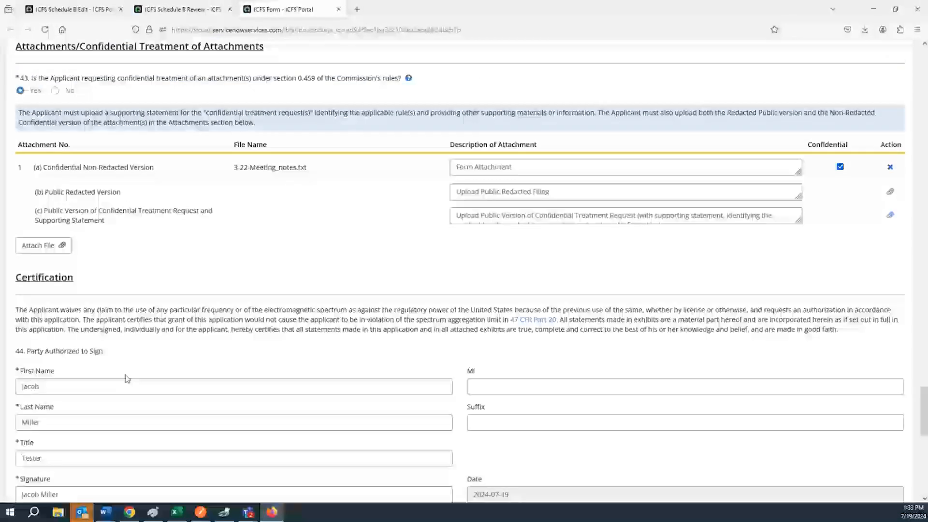
scroll(77, 352, "up", 6)
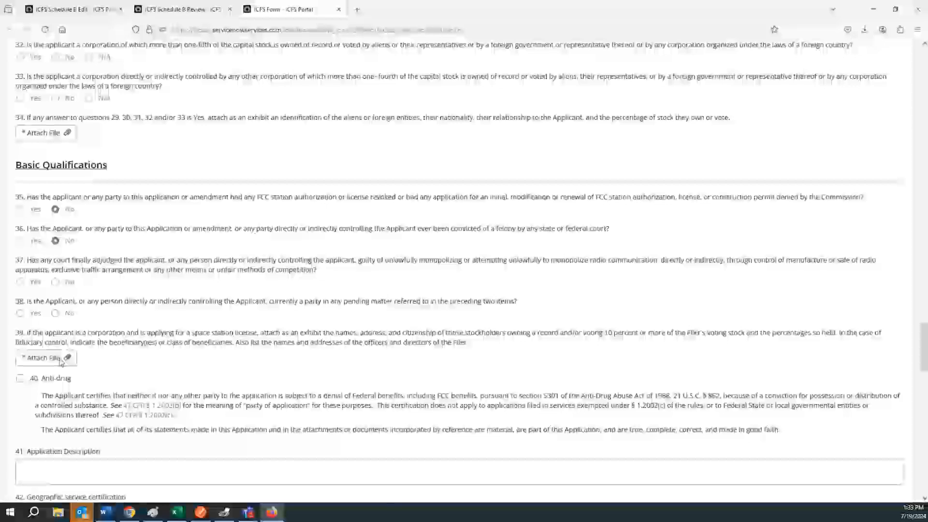
Step: Attach 3-22-Meeting_notes.txt as the item 39 exhibit
left_click(47, 358)
left_click(145, 157)
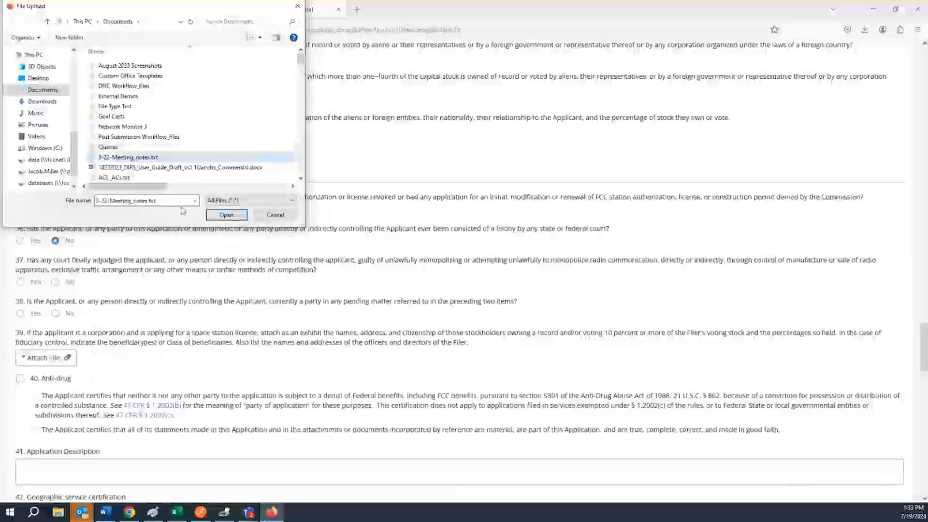
left_click(226, 214)
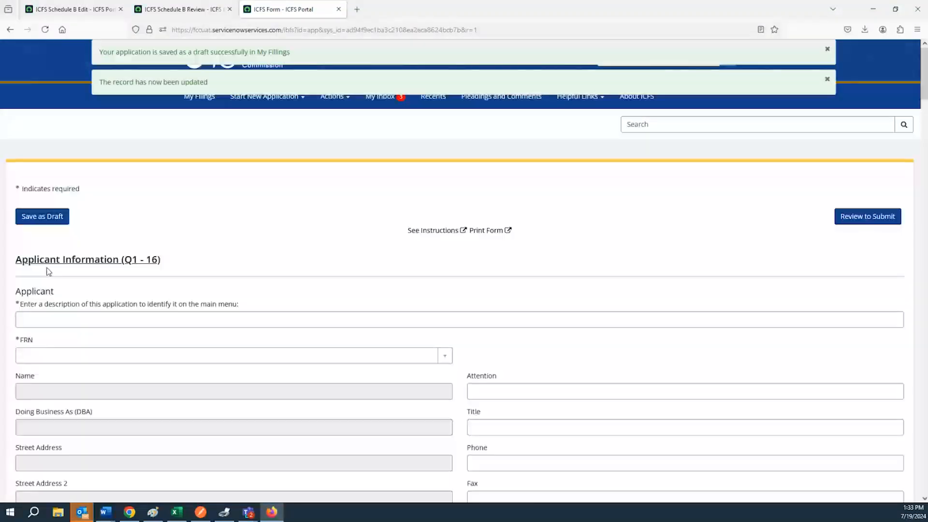
Step: Open Schedule B for site Test 7/18 in edit mode
left_click(118, 270)
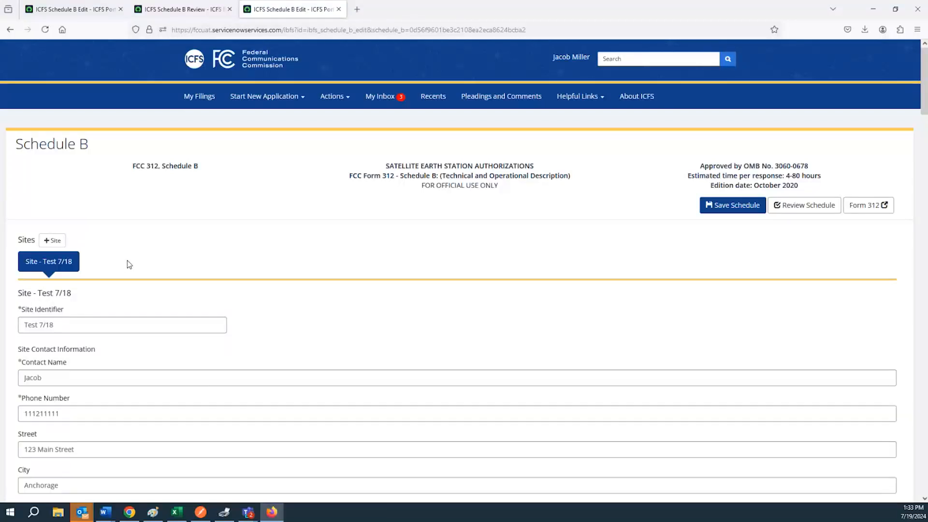
scroll(179, 274, "down", 4)
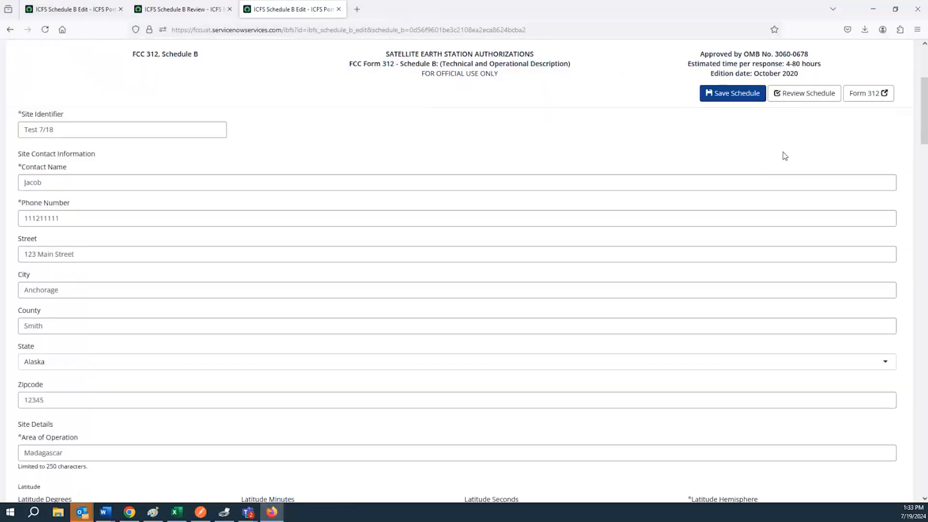
scroll(777, 128, "up", 3)
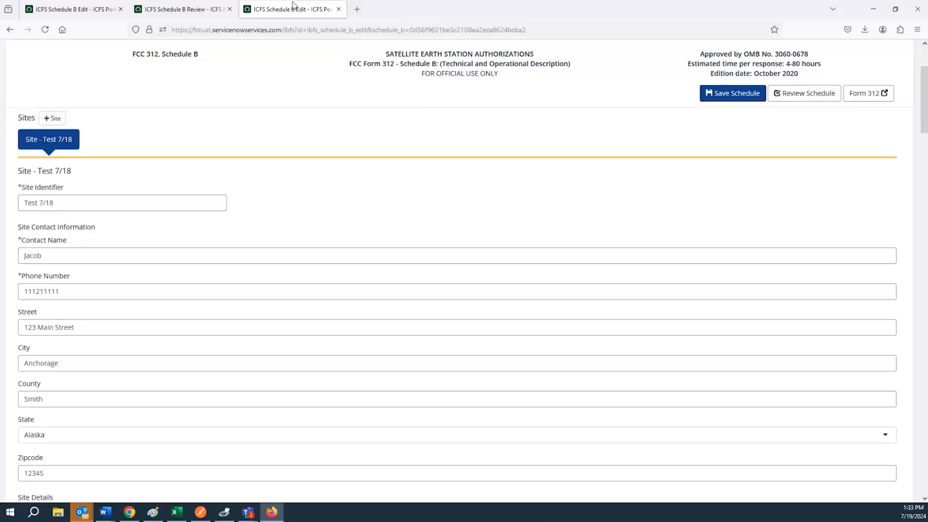
Step: Close the outdated Schedule B review tab and run a fresh review showing no errors
left_click(203, 9)
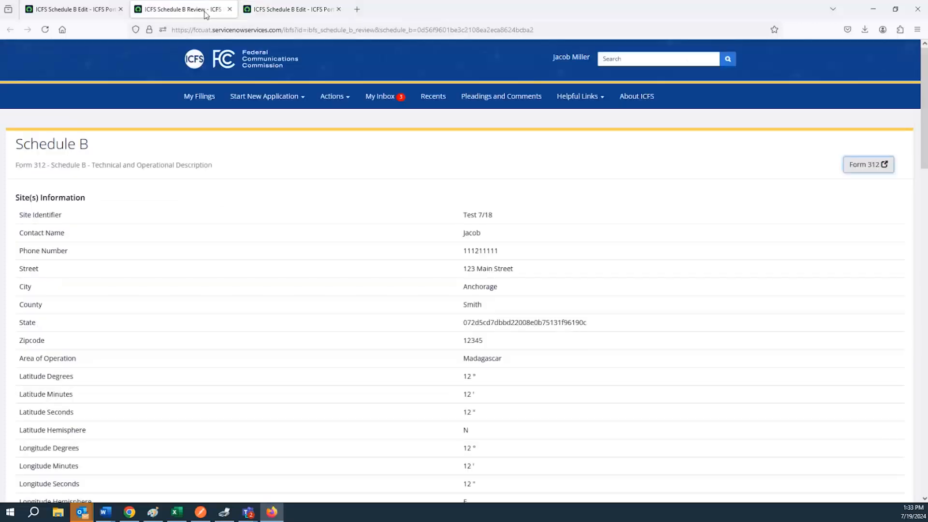
left_click(230, 10)
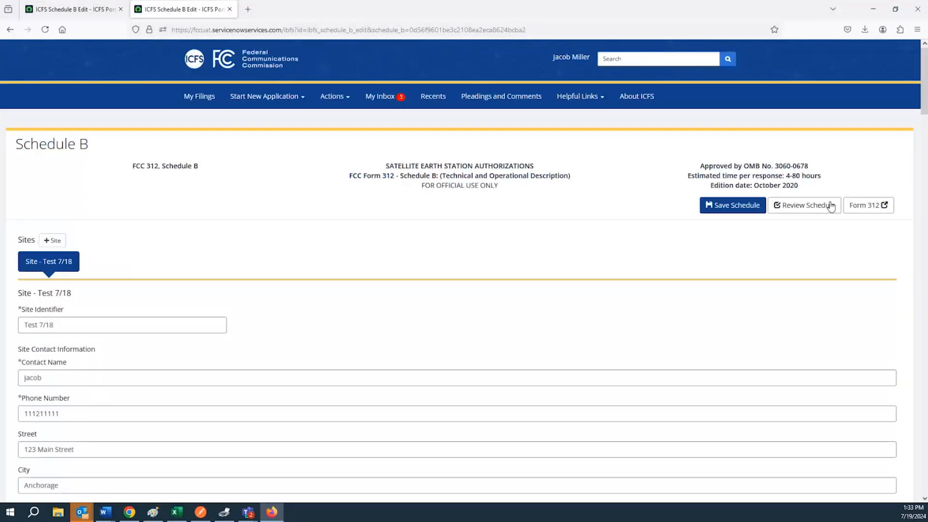
left_click(802, 207)
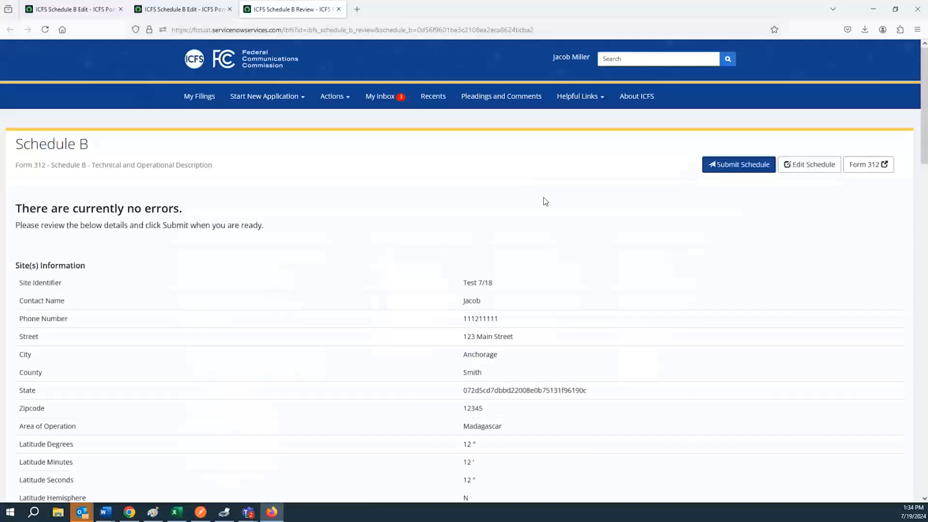
left_click(719, 167)
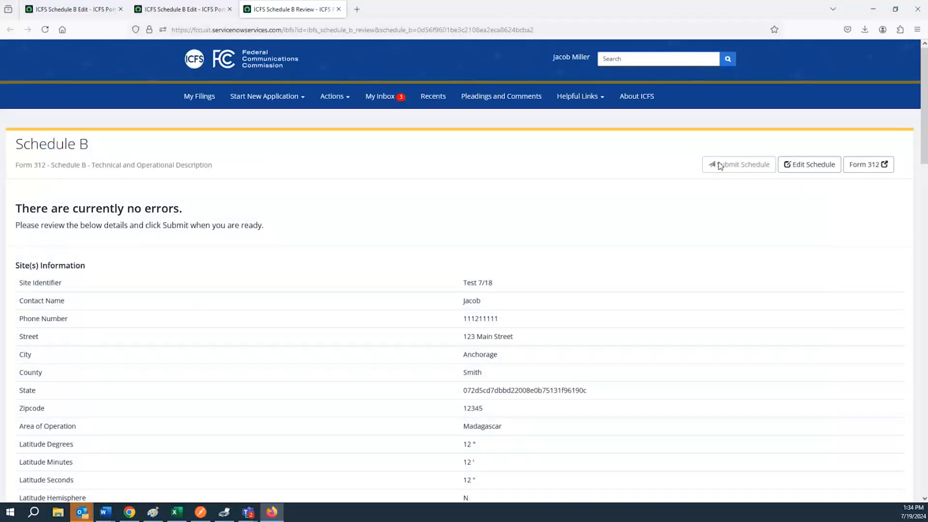
left_click(176, 10)
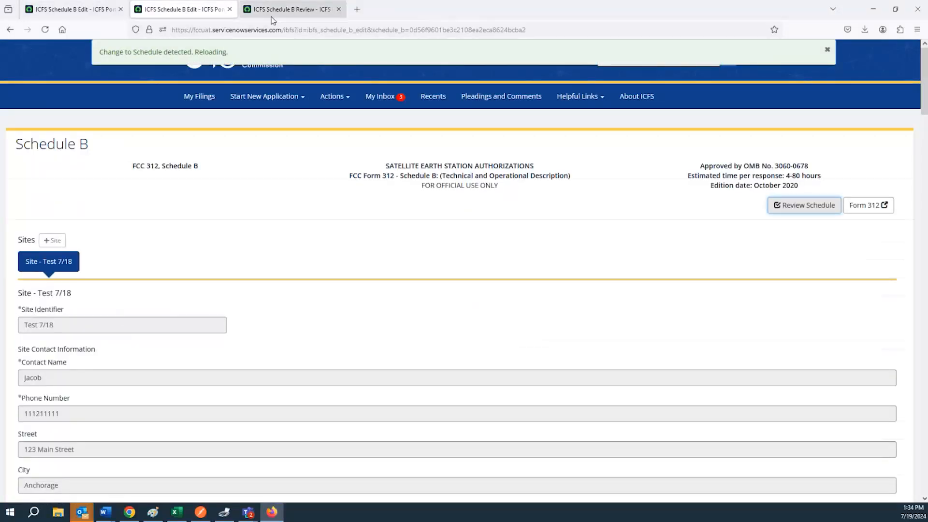
left_click(340, 16)
left_click(338, 9)
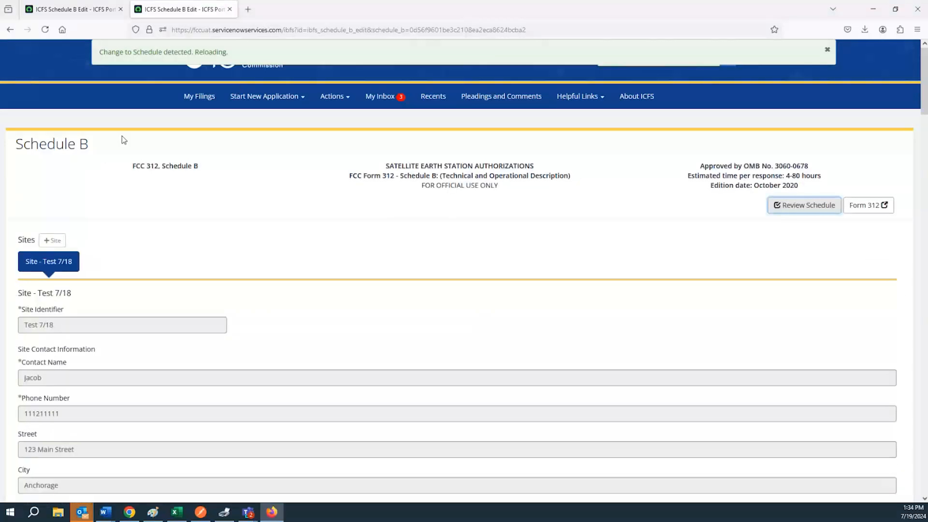
left_click(104, 11)
left_click(189, 9)
left_click(229, 9)
scroll(332, 203, "up", 15)
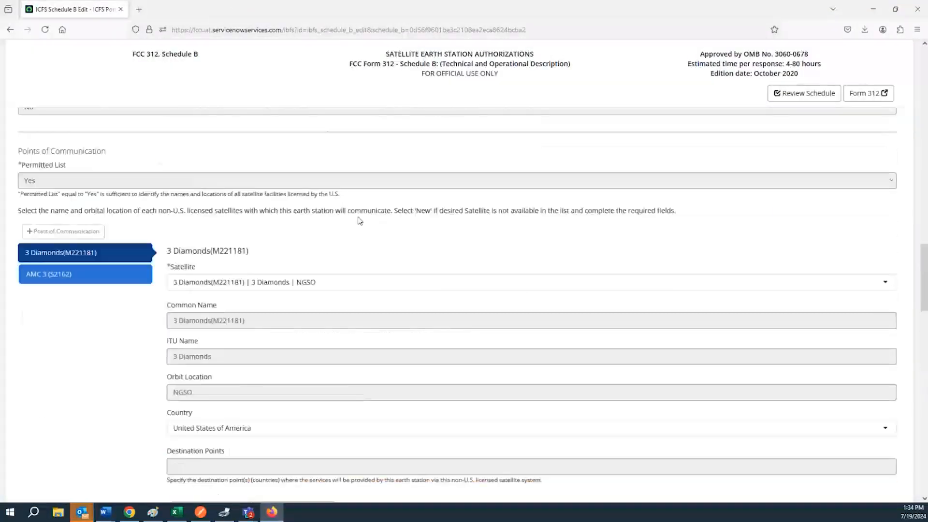
scroll(399, 242, "up", 15)
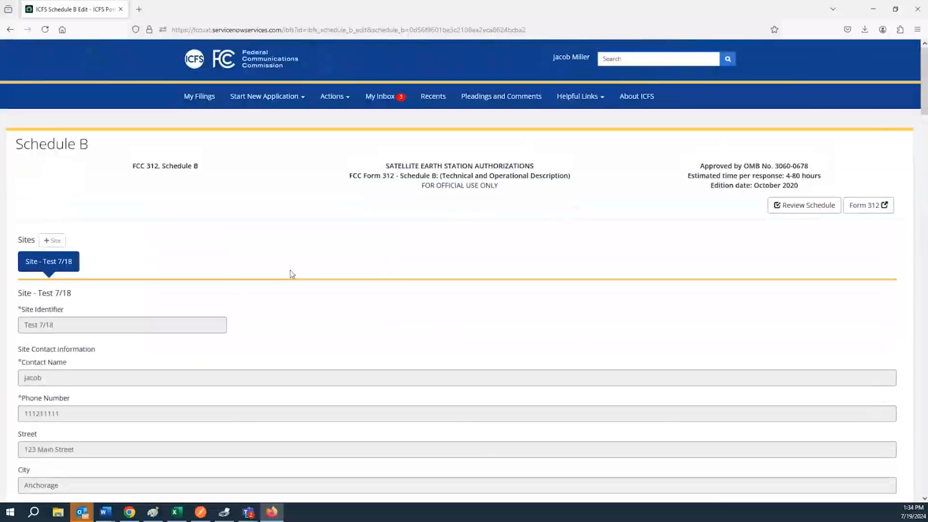
triple_click(165, 326)
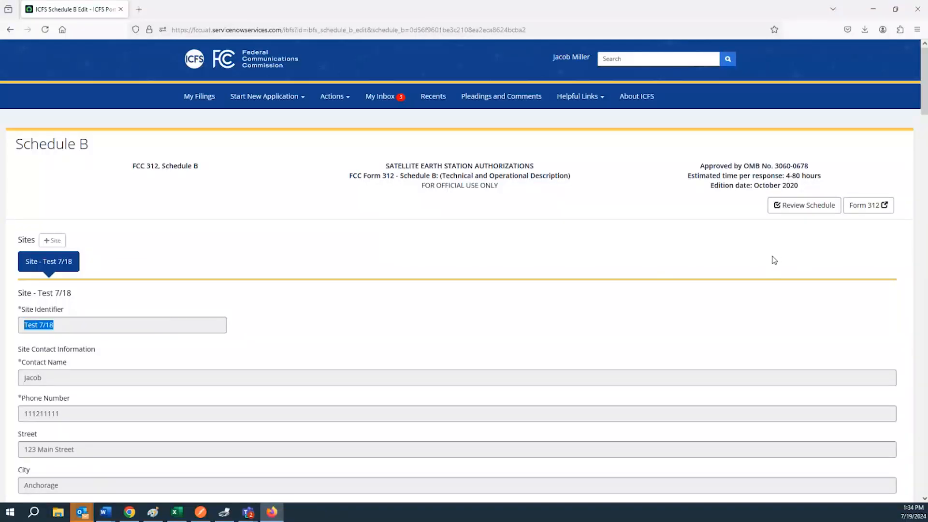
scroll(184, 286, "down", 5)
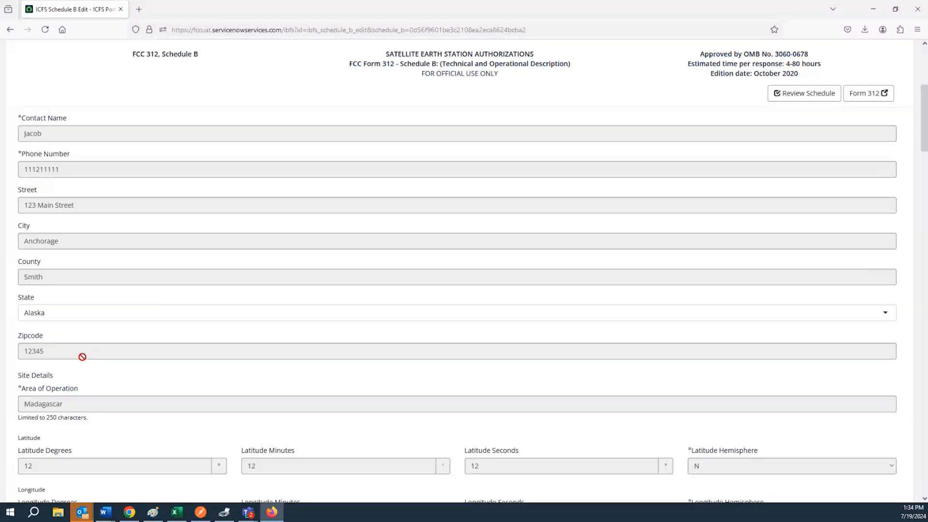
scroll(83, 357, "down", 4)
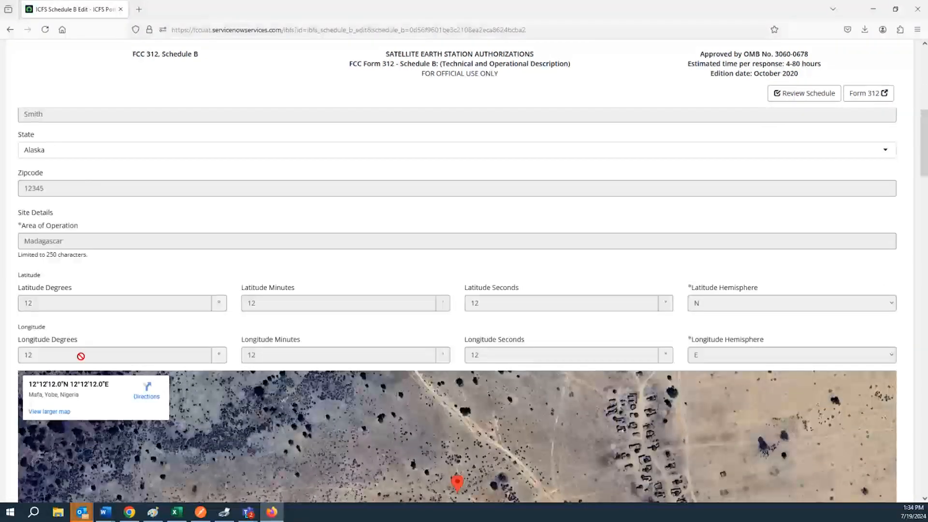
scroll(83, 358, "up", 6)
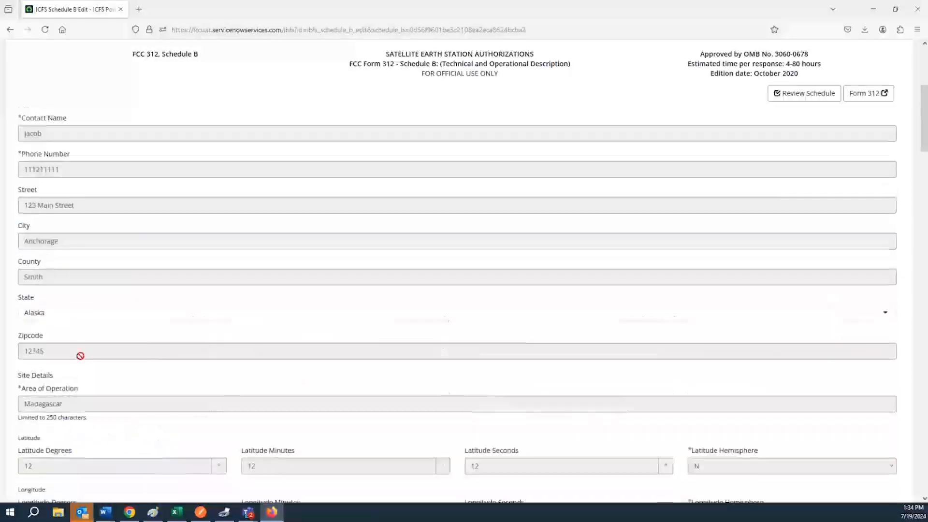
scroll(113, 220, "up", 4)
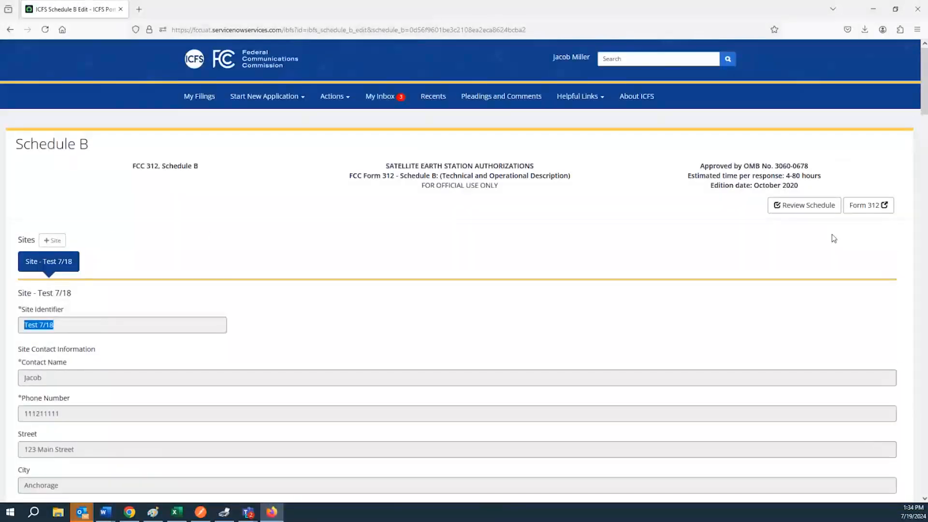
Step: Open the FCC 312 main form in a new tab and scroll through it
left_click(867, 207)
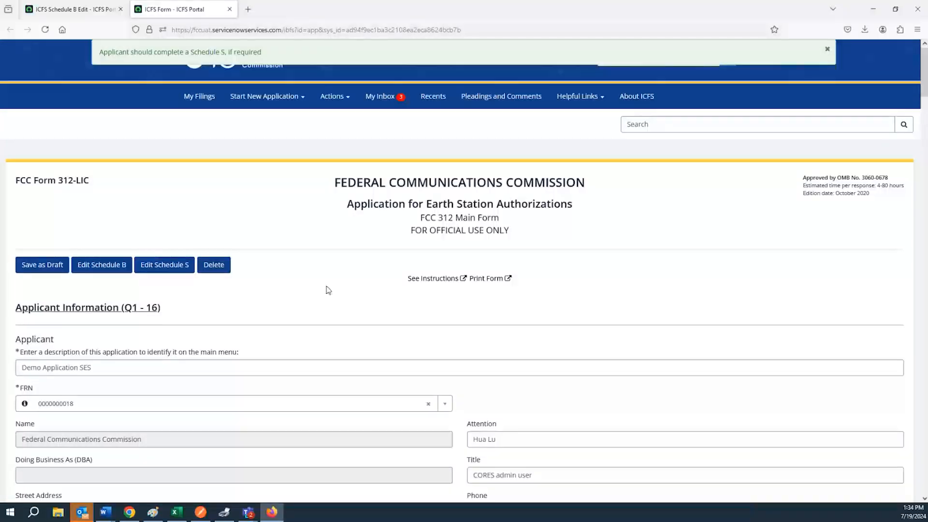
scroll(328, 290, "down", 10)
scroll(316, 286, "down", 15)
scroll(334, 293, "down", 15)
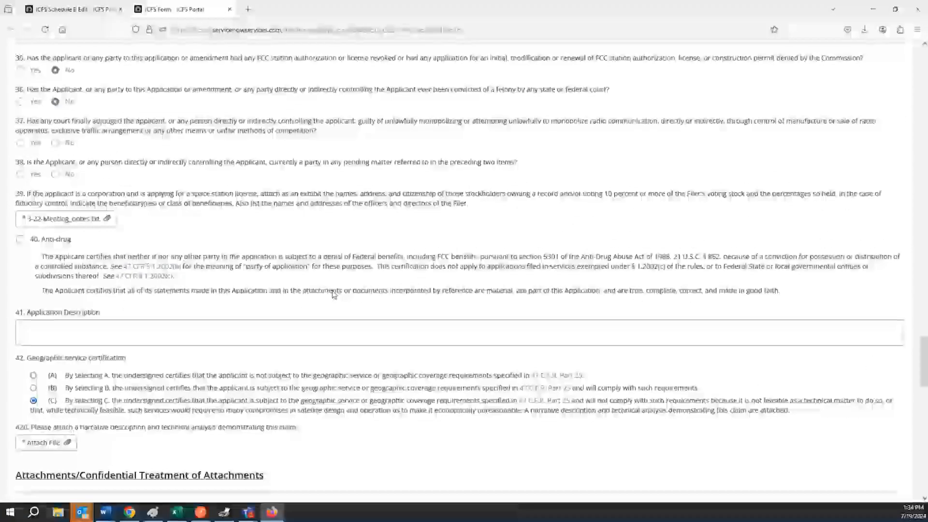
scroll(334, 293, "down", 10)
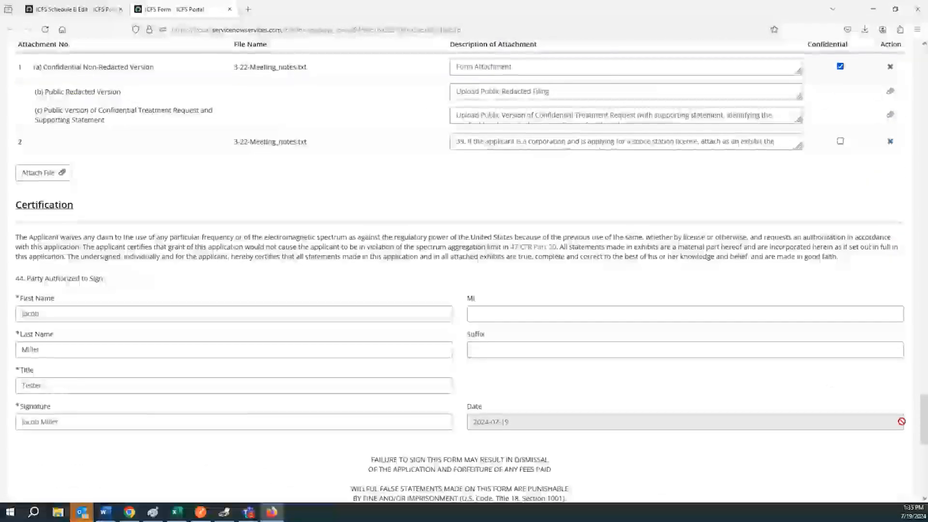
left_click_drag(919, 432, 915, 29)
Step: Reload the form page so it shows the 'complete a Schedule S' notice
left_click(263, 30)
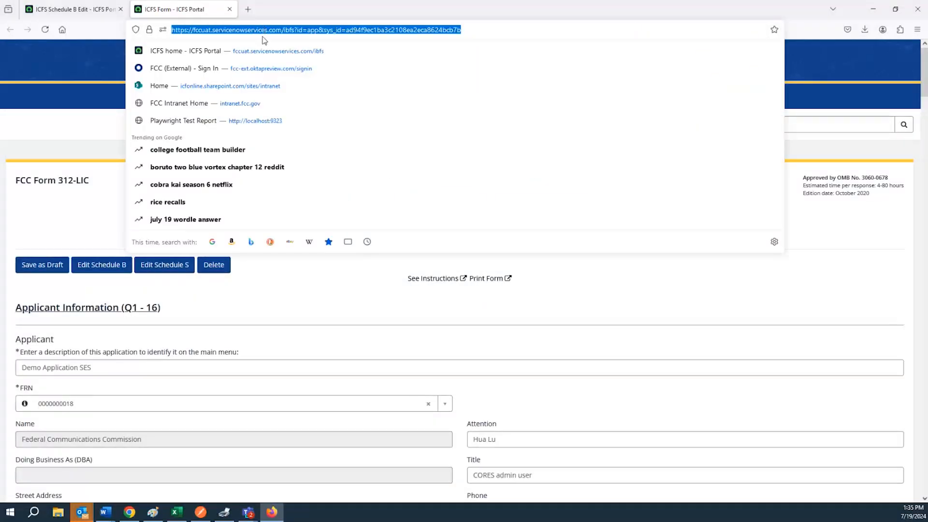
key("Return")
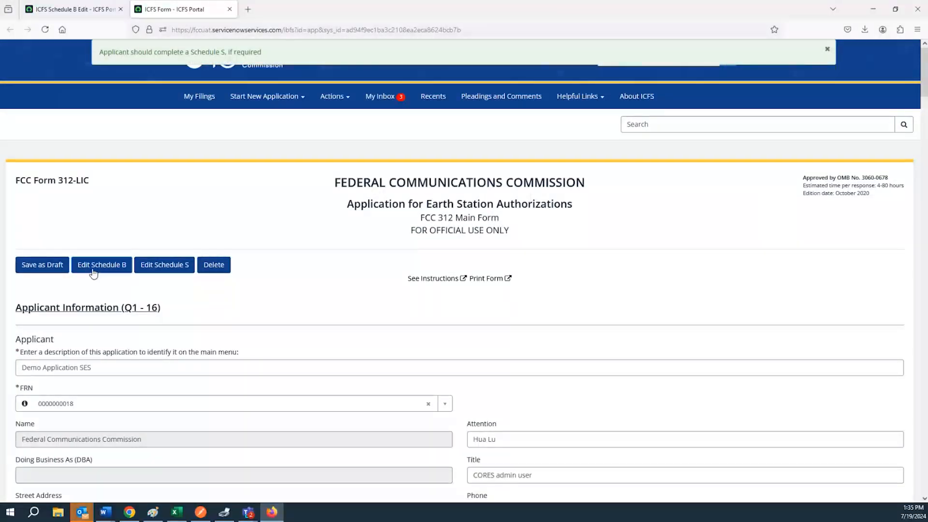
scroll(80, 403, "down", 12)
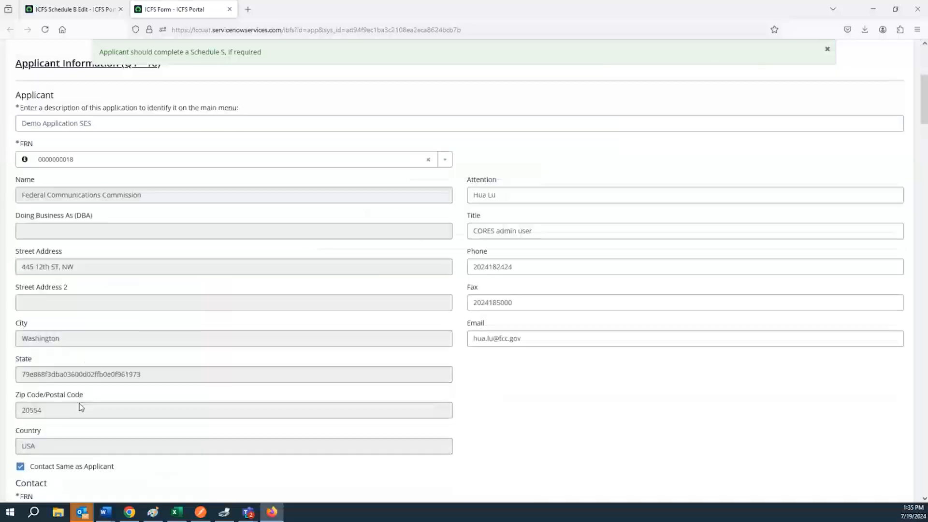
Step: Set question 22b to No for including a new Schedule S
scroll(43, 405, "down", 9)
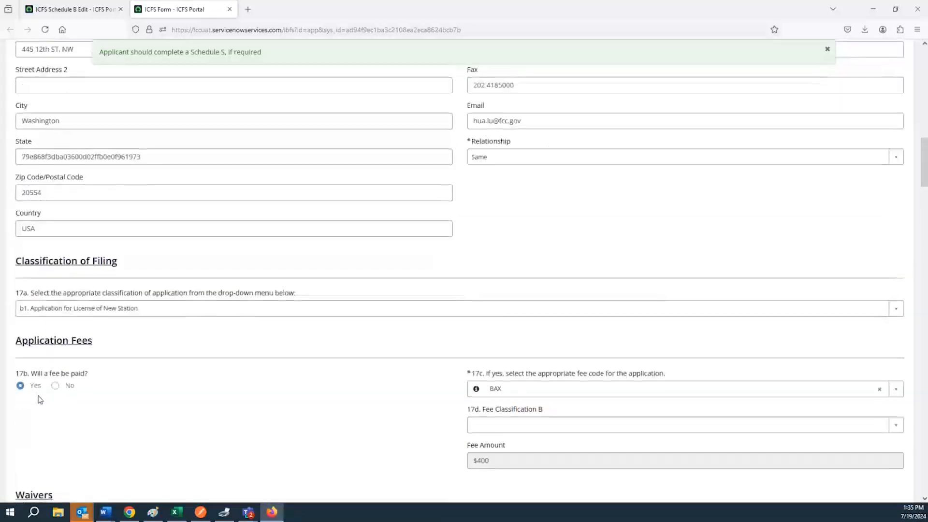
scroll(39, 394, "down", 2)
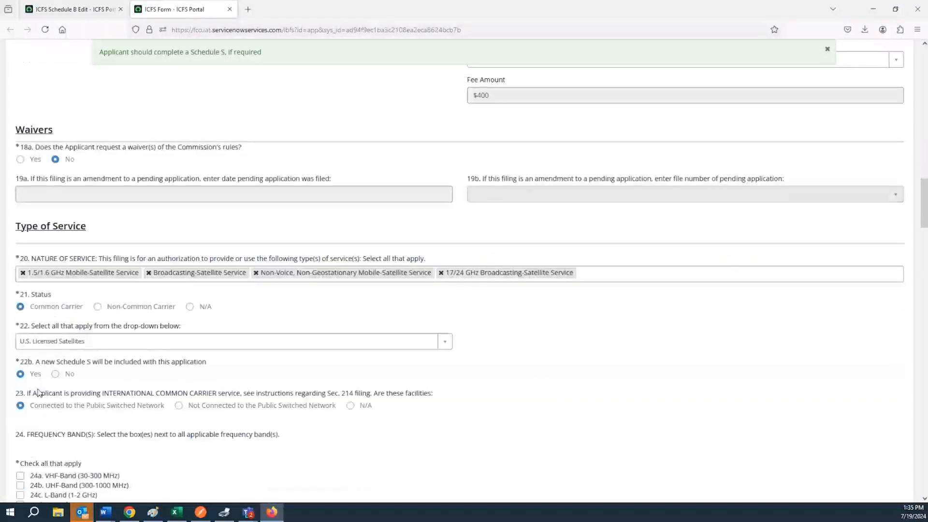
scroll(38, 392, "down", 6)
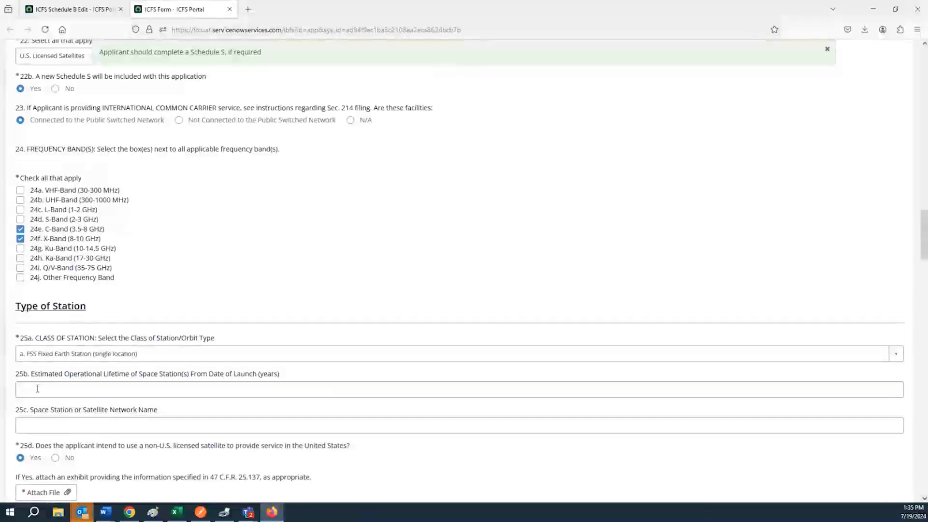
scroll(38, 388, "down", 3)
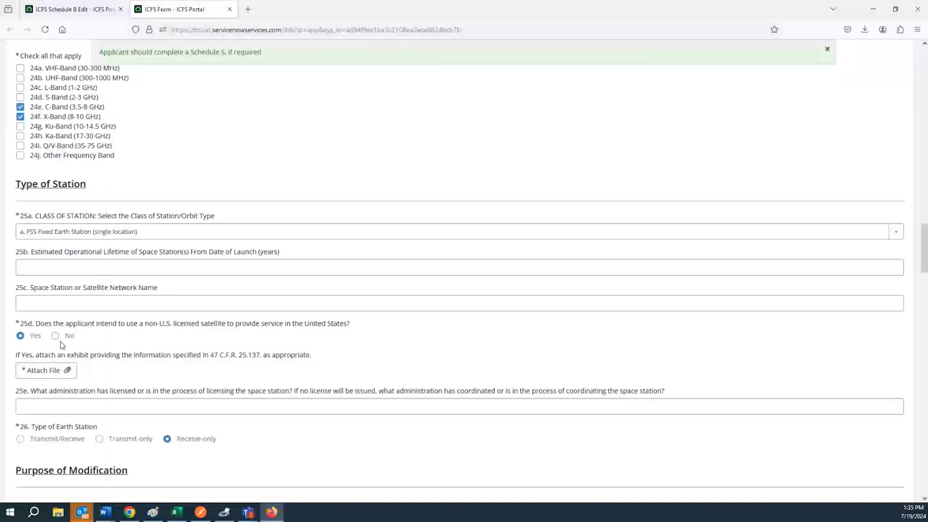
scroll(62, 345, "down", 3)
scroll(60, 348, "up", 13)
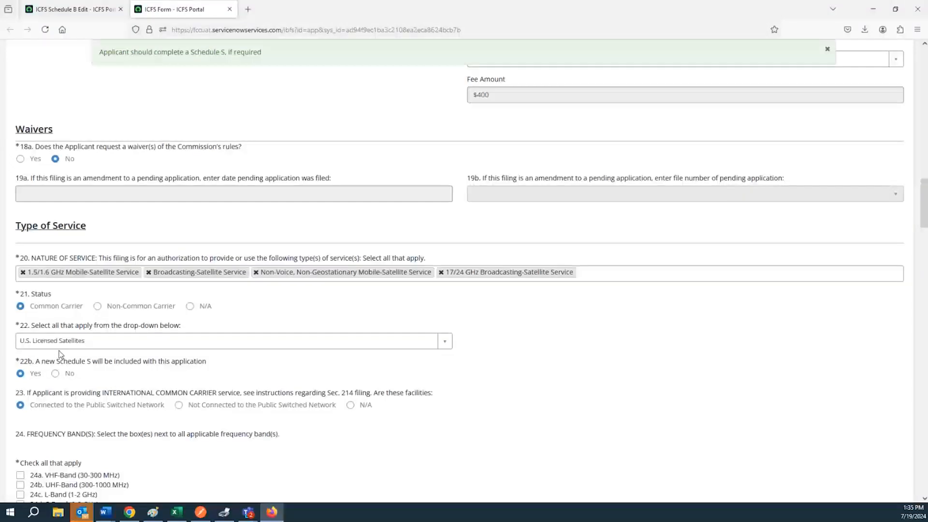
left_click(69, 377)
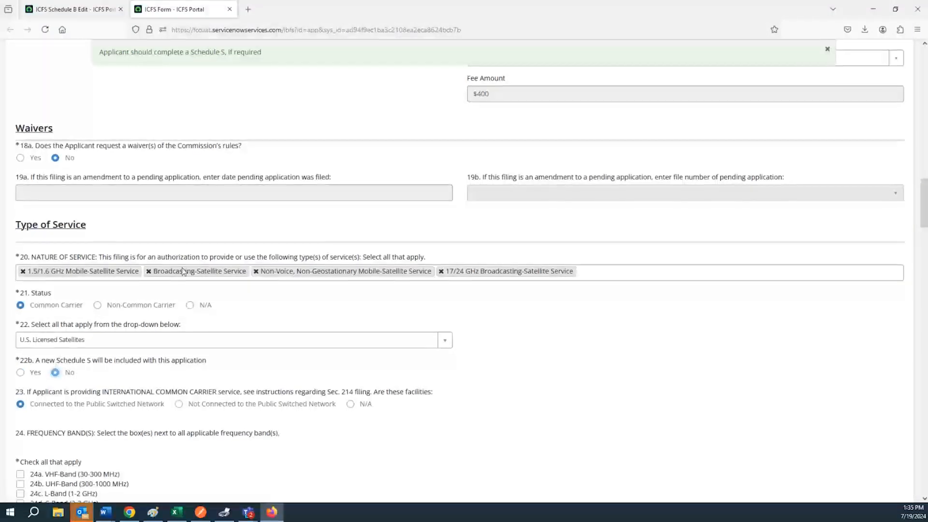
scroll(178, 290, "up", 20)
scroll(142, 299, "up", 5)
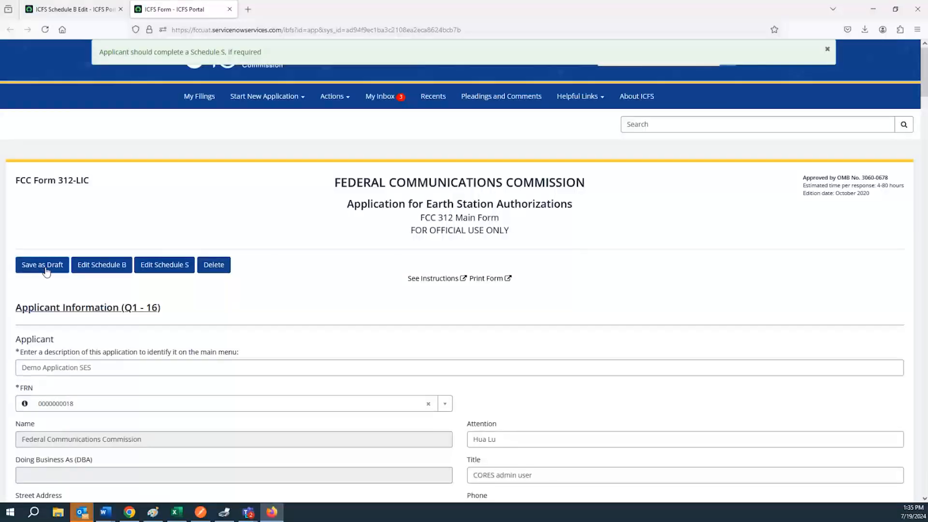
Step: Save the Form 312 draft and bring up the Schedule B edit form for site Test 7/18
left_click(44, 270)
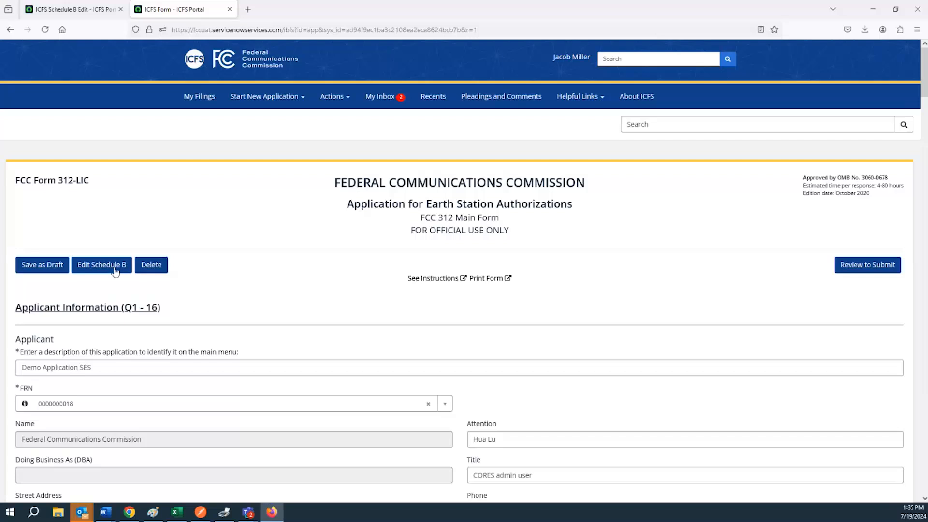
left_click(114, 271)
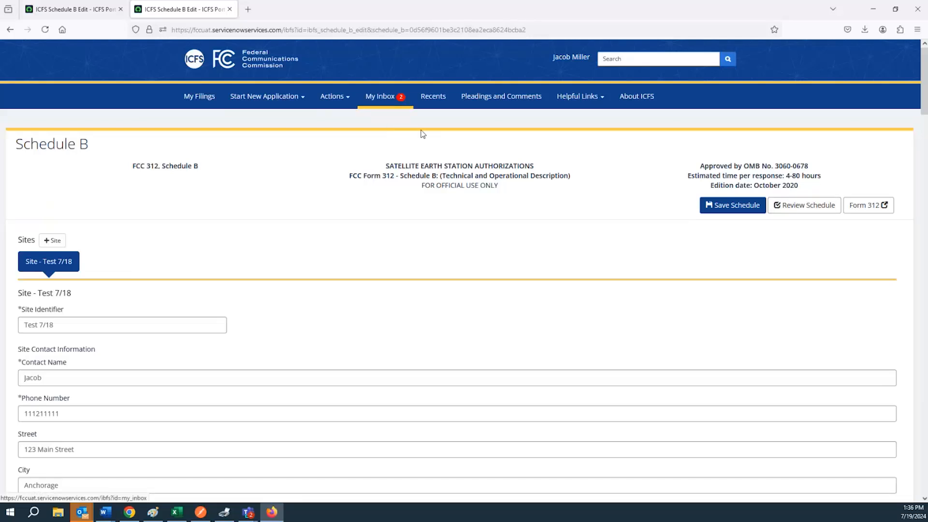
Step: Review and submit Schedule B for Test 7/18, then reopen Form 312 in a new tab
left_click(800, 207)
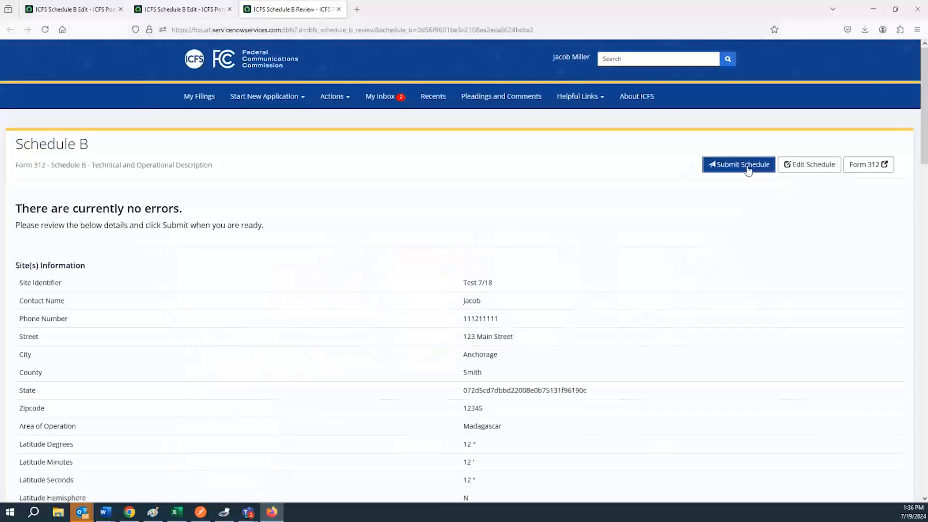
left_click(743, 164)
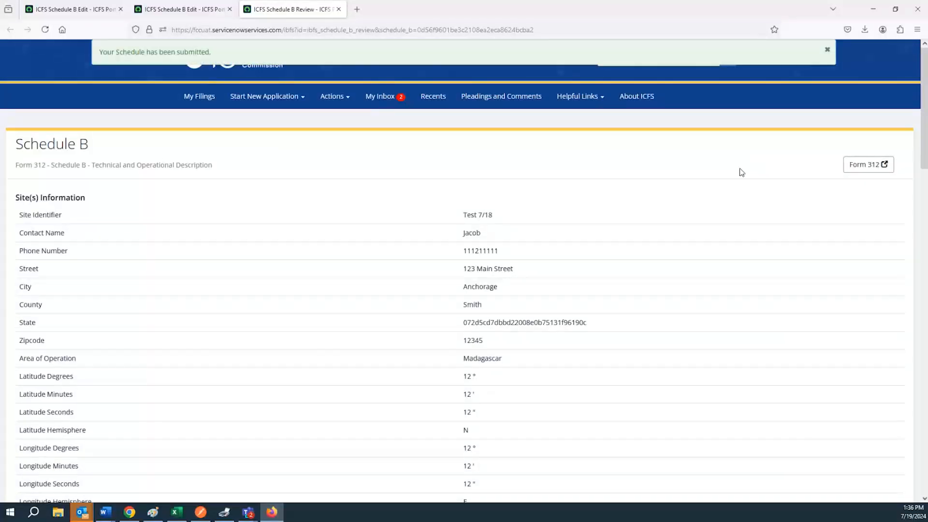
left_click(188, 12)
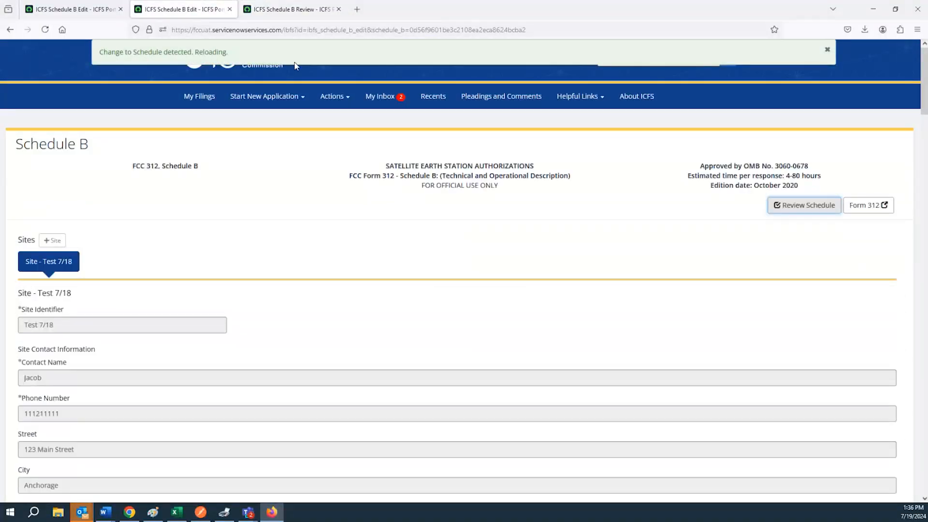
left_click(859, 209)
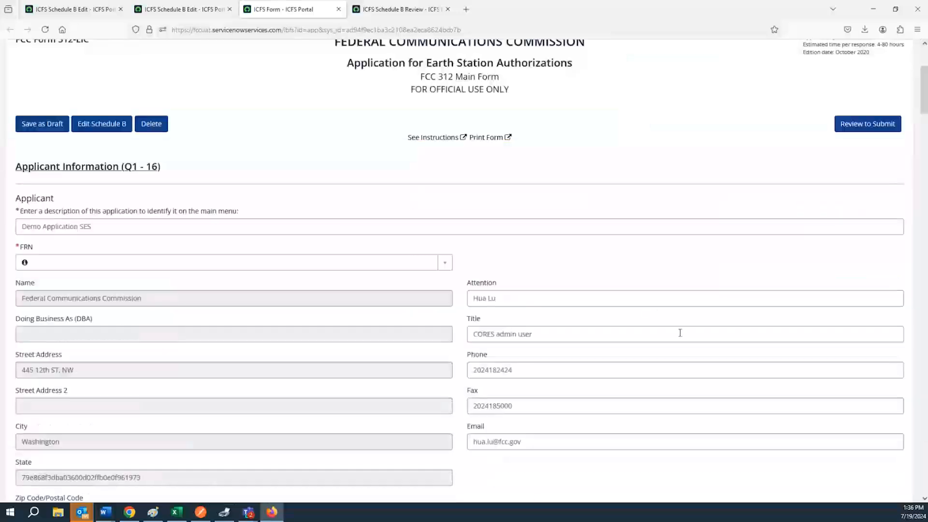
Step: Use Review to Submit to turn Form 312 into a read-only review version
left_click_drag(922, 97, 922, 455)
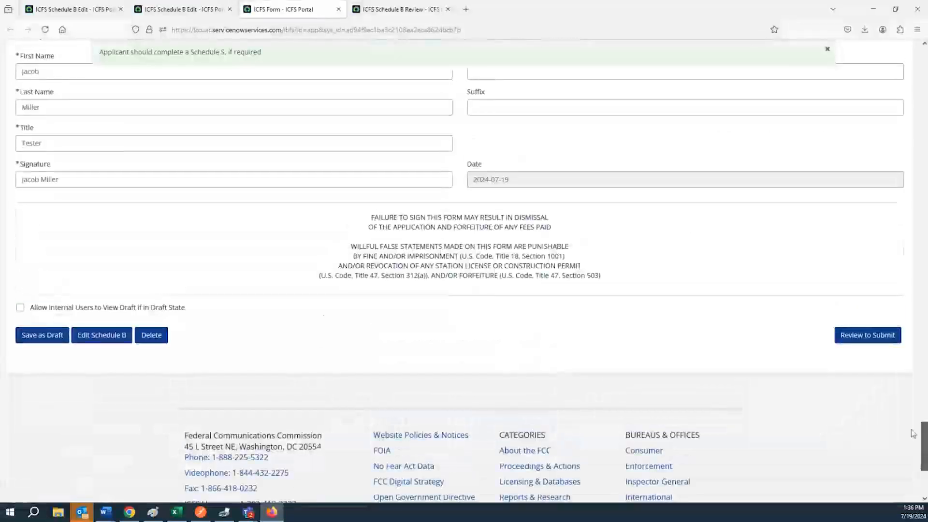
left_click(876, 339)
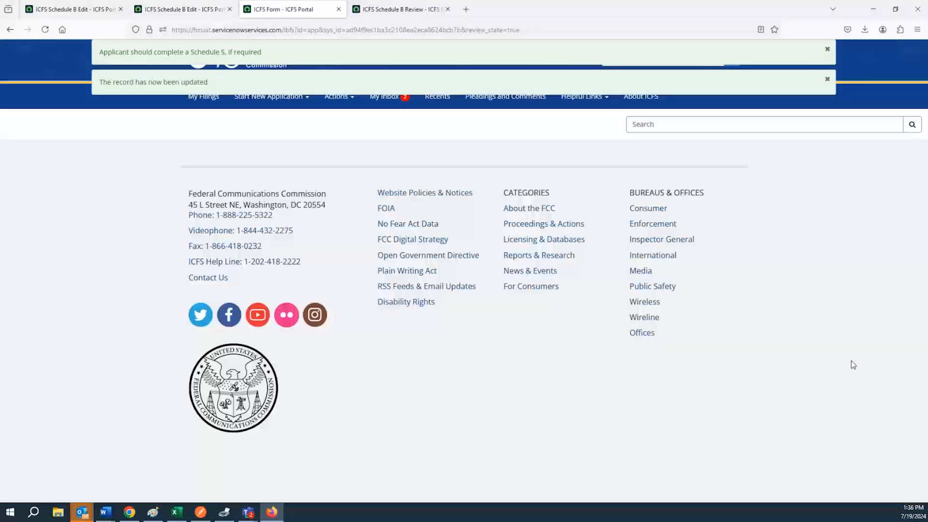
scroll(331, 313, "down", 5)
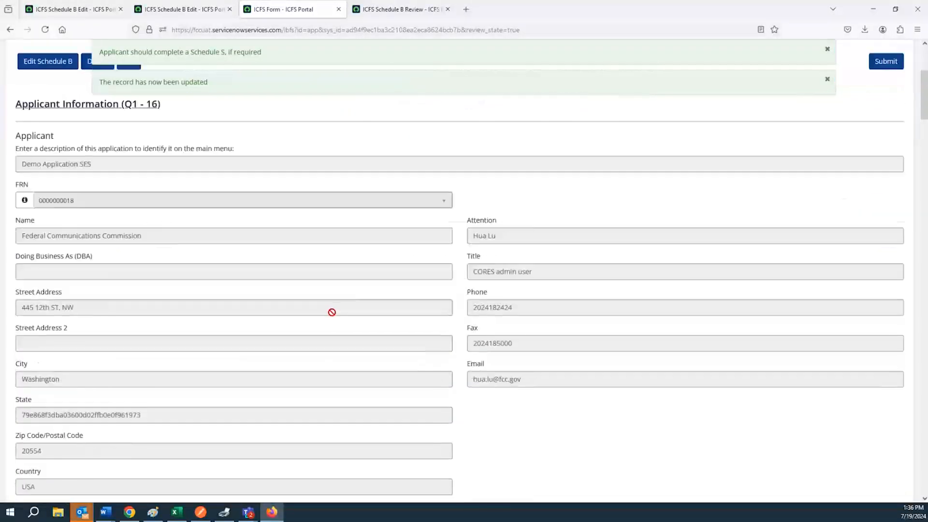
scroll(330, 316, "down", 8)
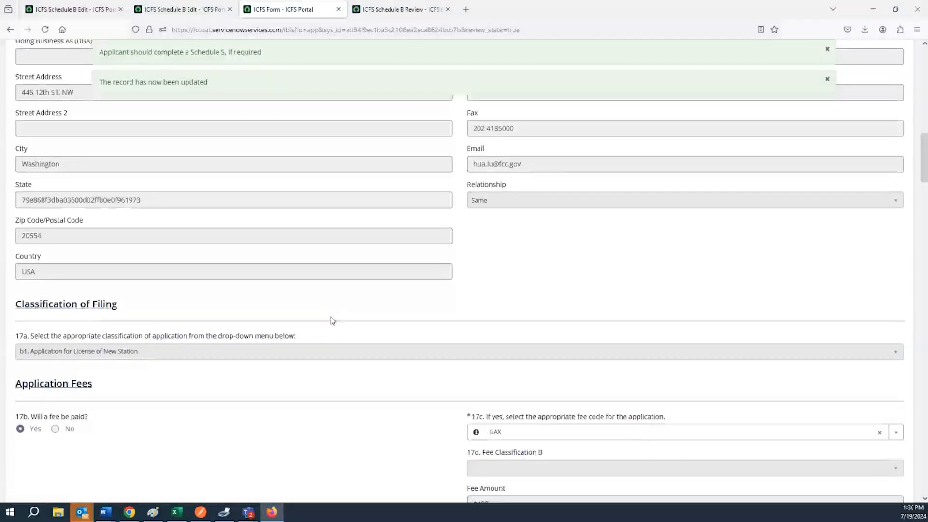
scroll(331, 319, "up", 6)
scroll(329, 317, "up", 9)
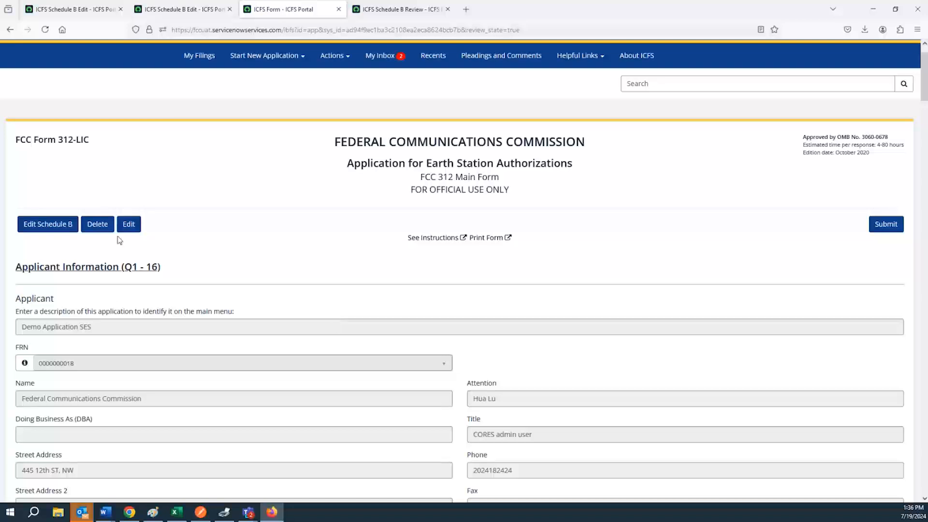
left_click(127, 225)
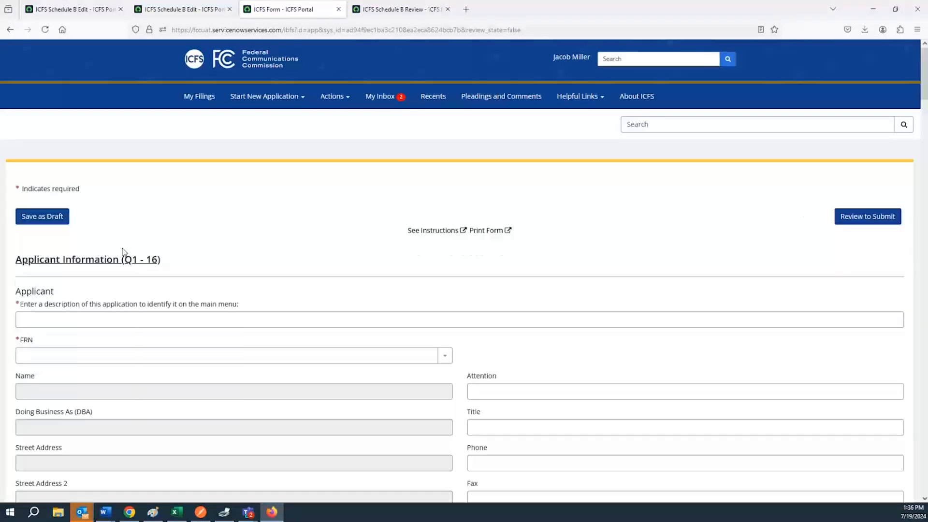
scroll(124, 280, "down", 3)
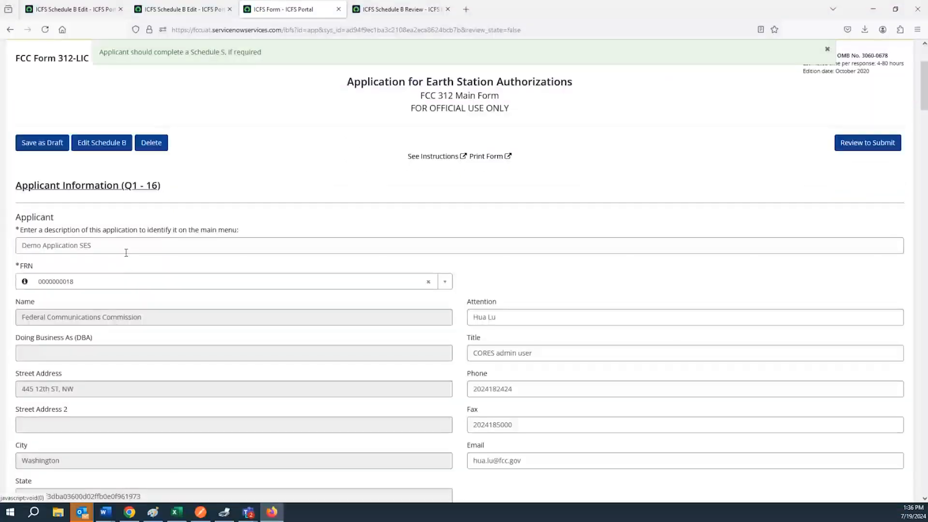
double_click(124, 247)
scroll(150, 335, "down", 6)
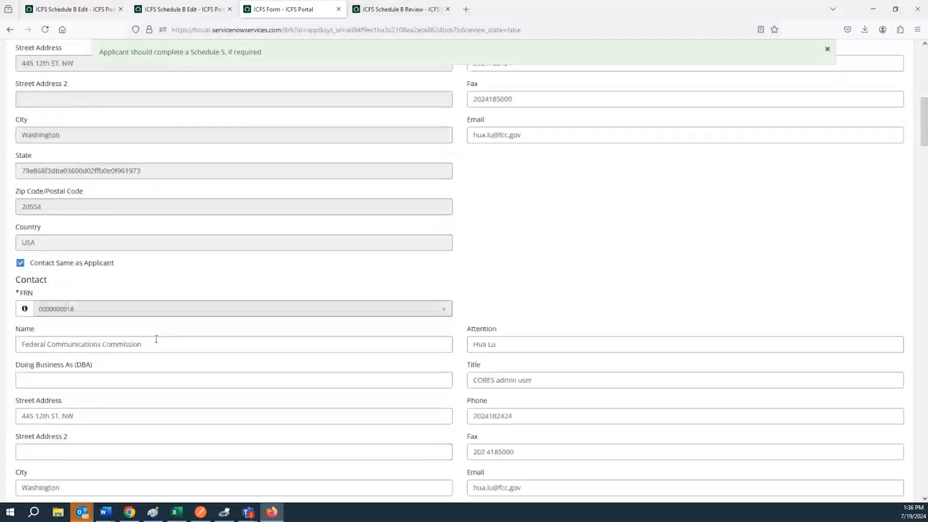
scroll(156, 338, "down", 6)
scroll(149, 338, "up", 4)
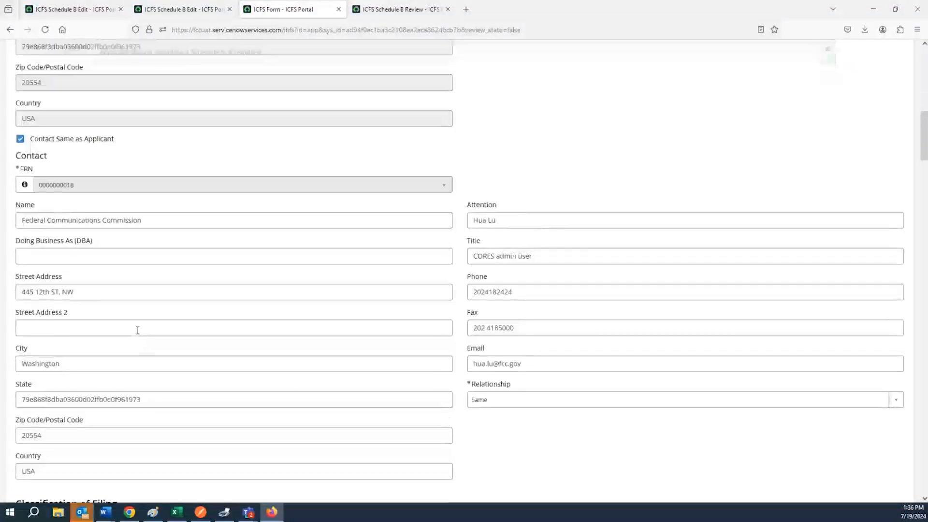
scroll(138, 331, "down", 10)
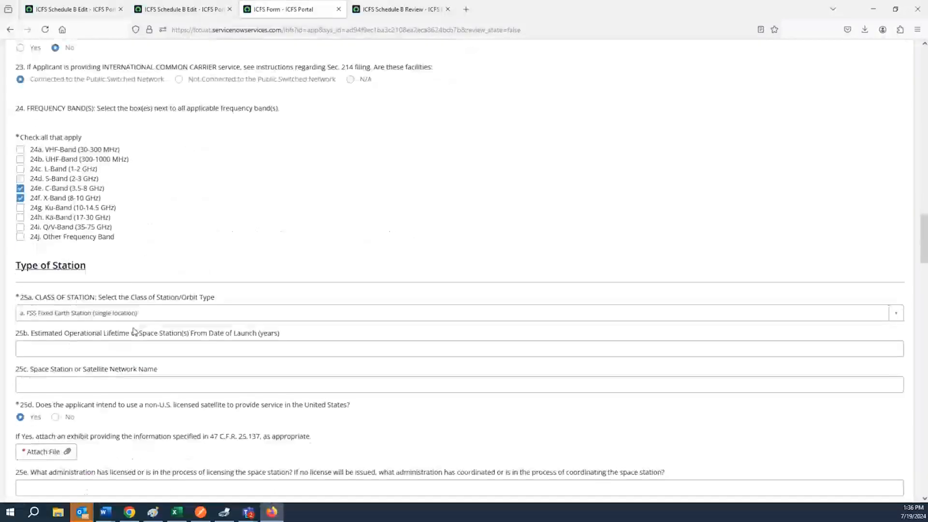
scroll(134, 329, "down", 3)
scroll(126, 339, "down", 5)
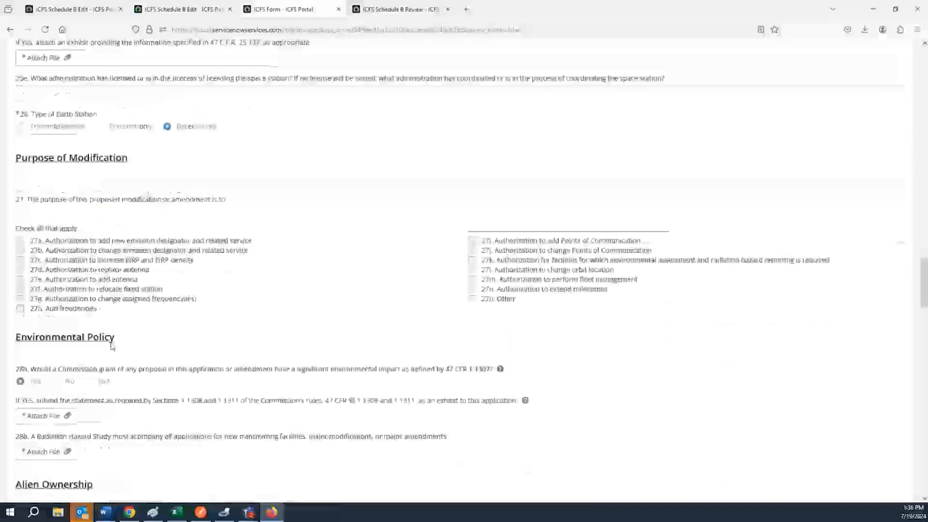
scroll(112, 346, "down", 3)
scroll(102, 344, "down", 20)
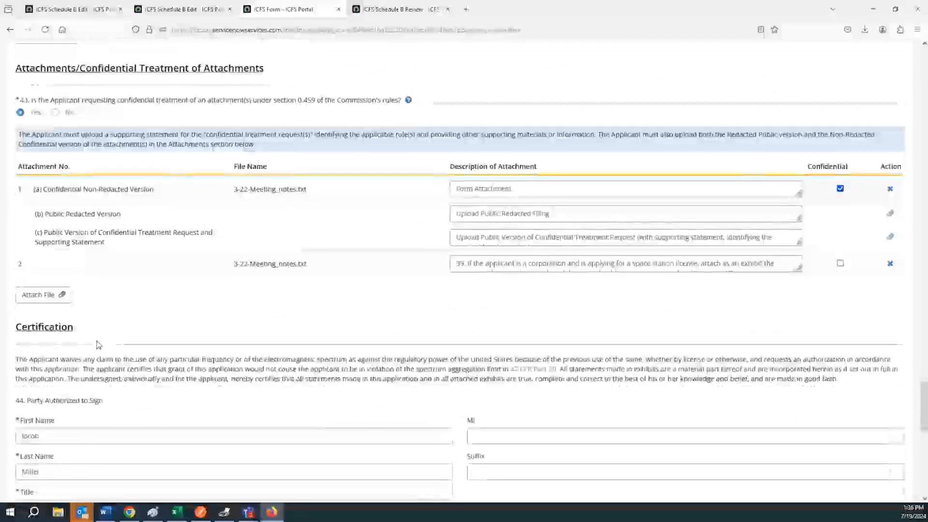
scroll(98, 344, "up", 10)
scroll(98, 344, "up", 6)
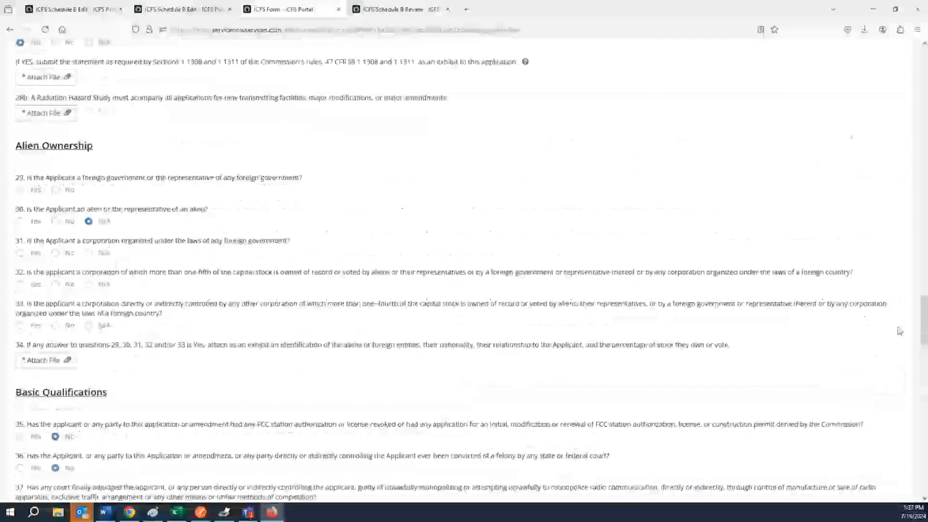
left_click_drag(922, 329, 913, 94)
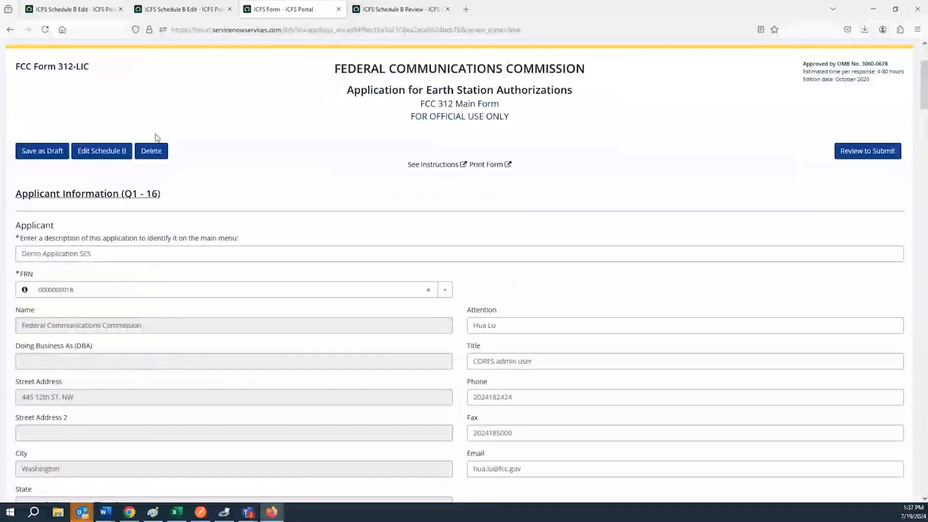
Step: Clear the application description and try saving, which raises the incomplete-fields error
double_click(92, 253)
key("ctrl+a")
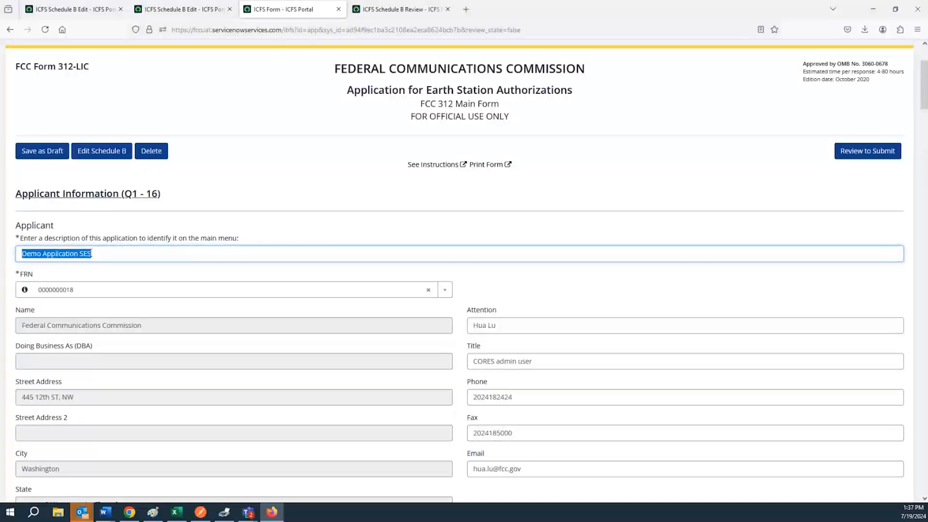
key("BackSpace")
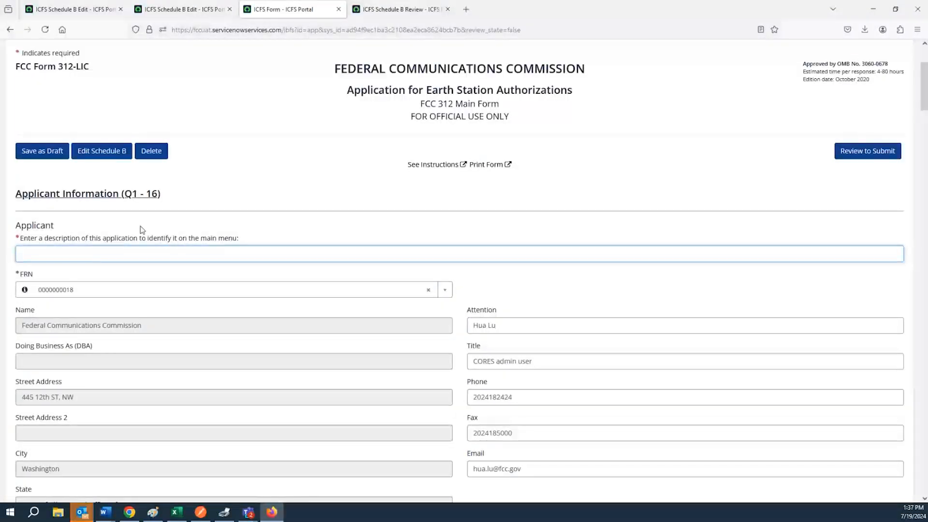
left_click(59, 152)
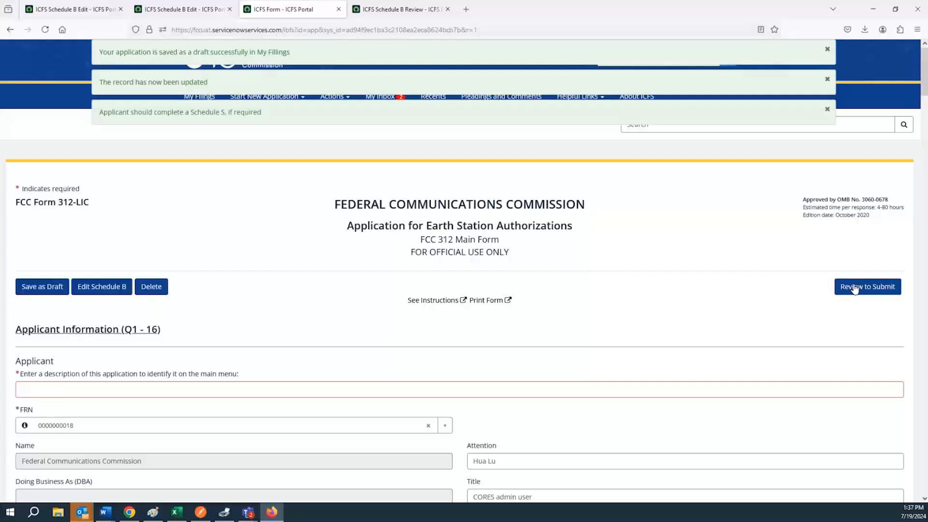
left_click(855, 288)
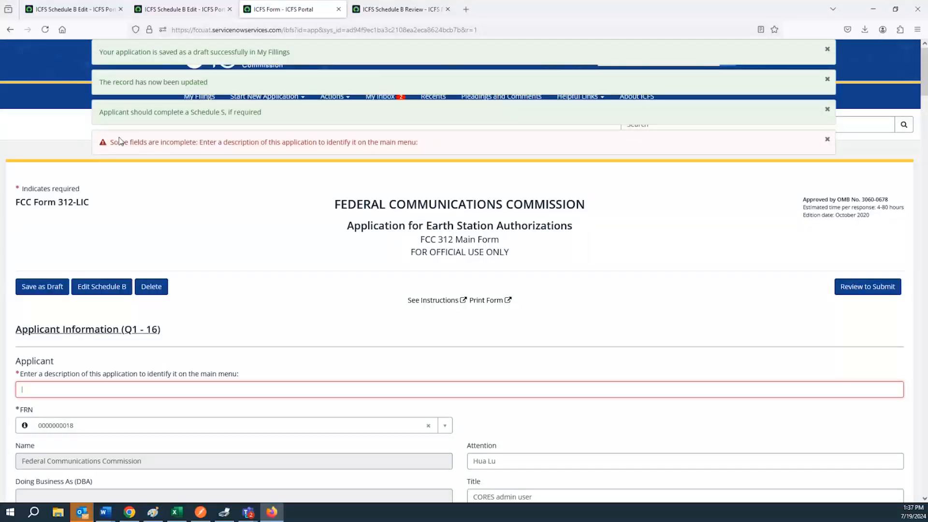
left_click_drag(108, 144, 376, 150)
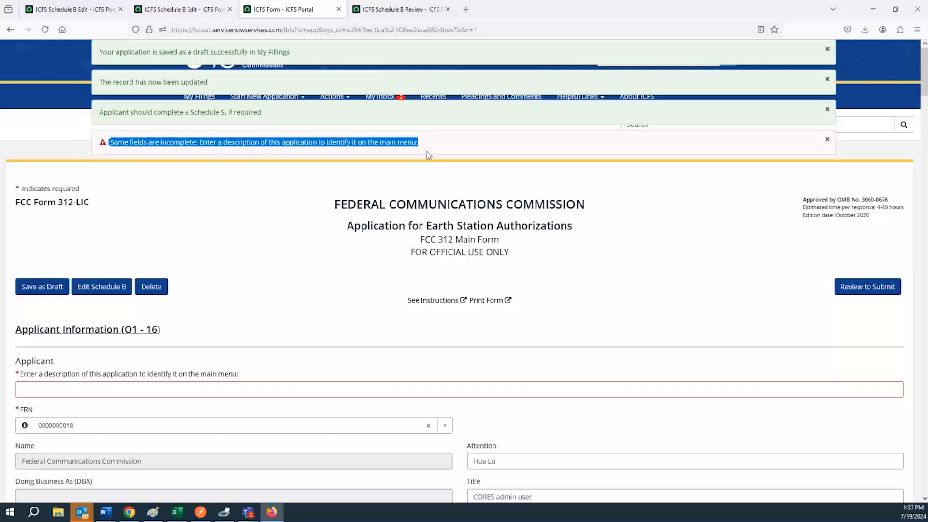
Step: Enter 'Test' as the application description and save the draft again
left_click(65, 386)
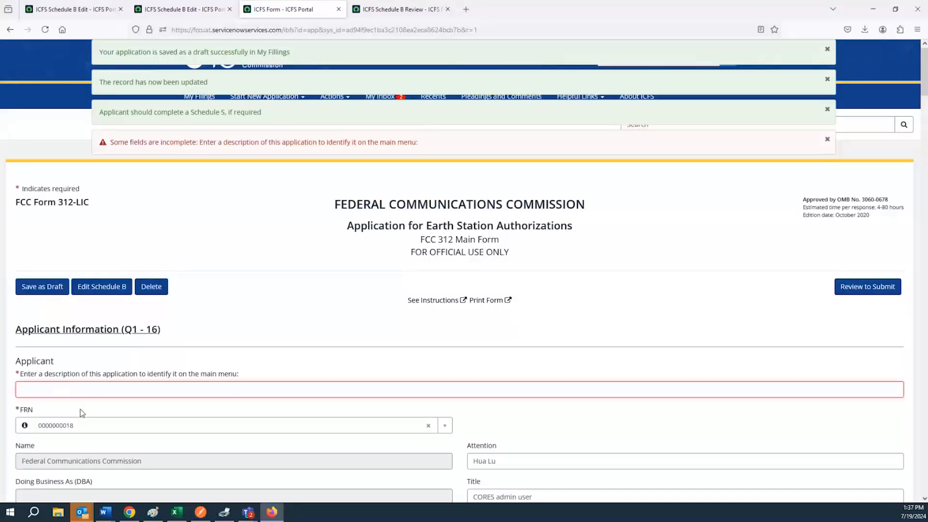
type("T")
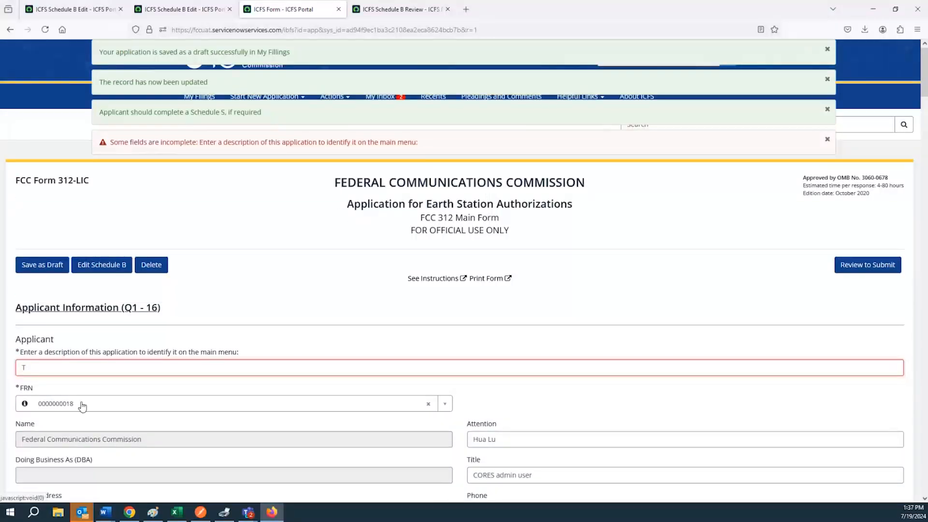
type("est")
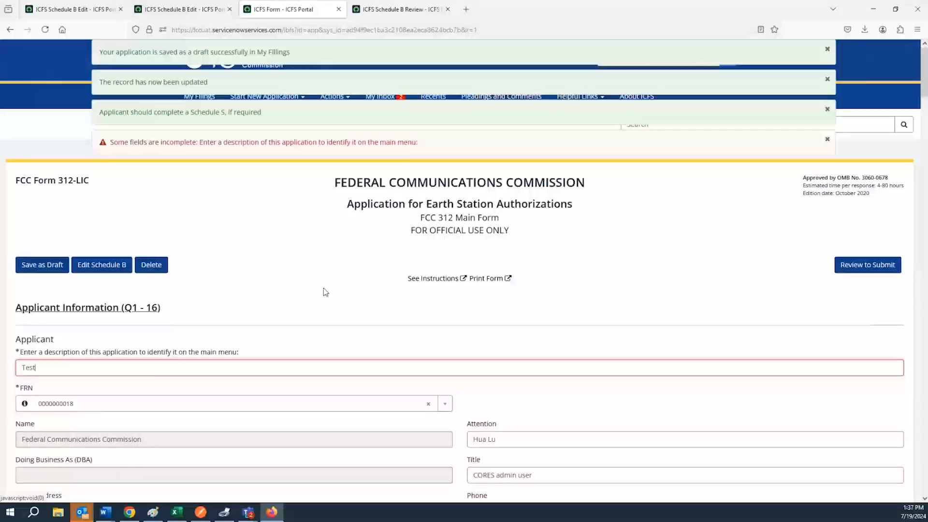
left_click_drag(924, 81, 845, 80)
double_click(131, 372)
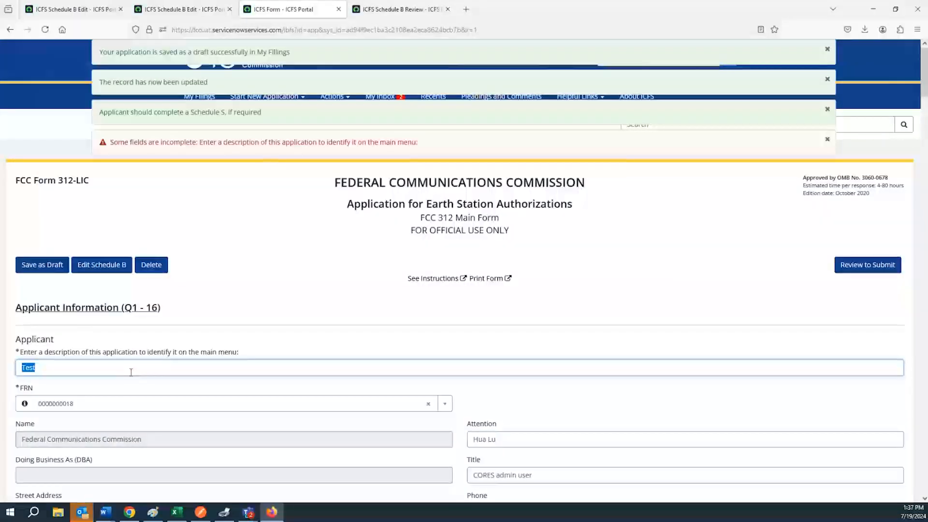
key("BackSpace")
left_click_drag(924, 91, 912, 470)
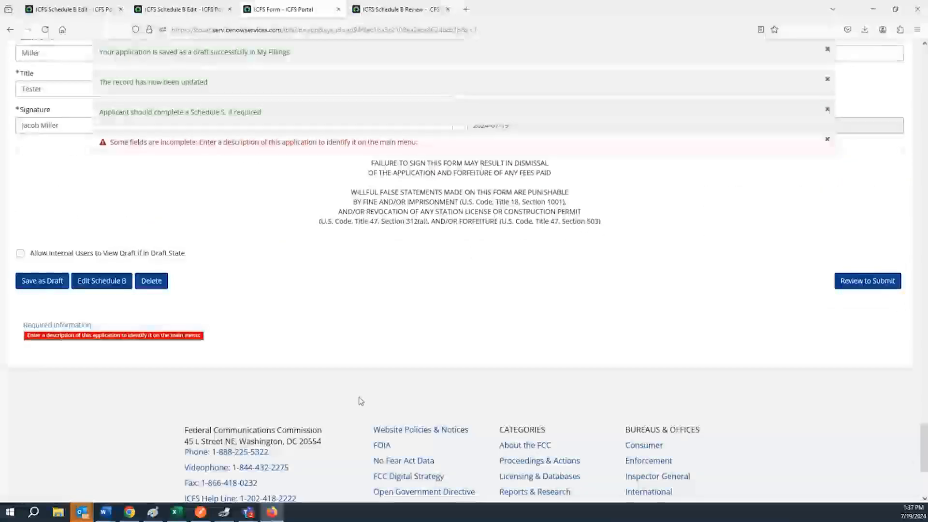
left_click(178, 342)
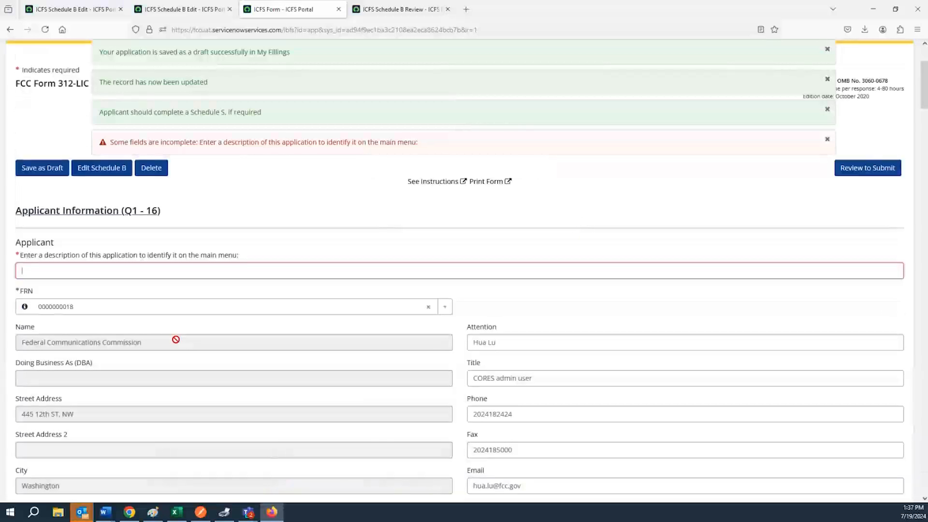
left_click(158, 274)
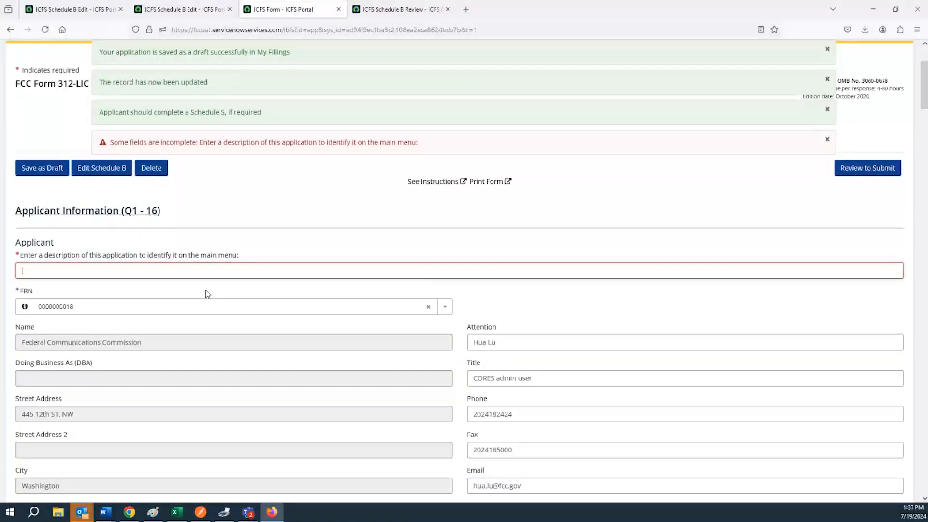
type("Test")
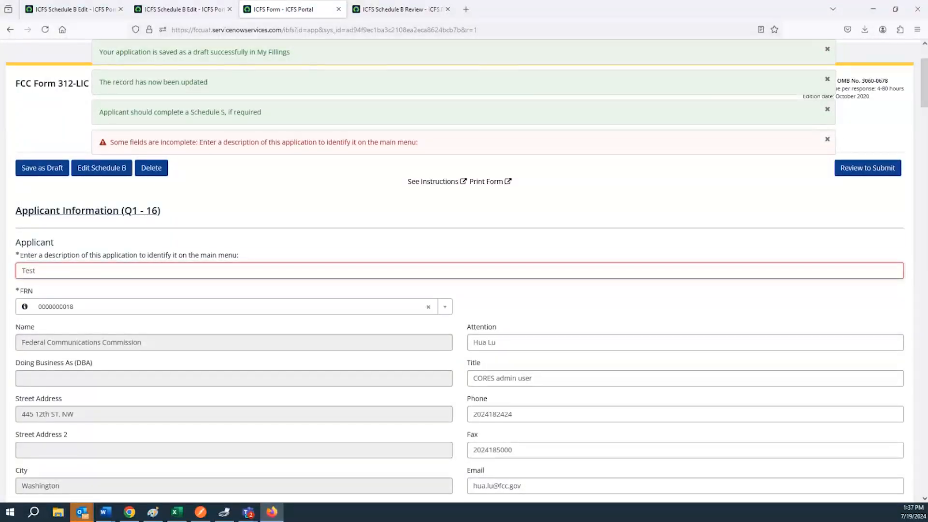
left_click(51, 170)
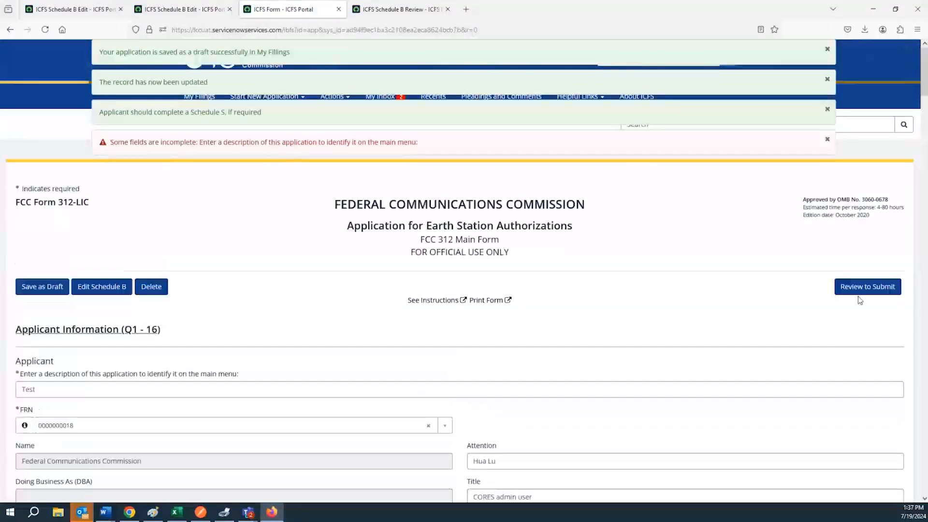
Step: Review and submit the FCC 312 application, confirming the submission with OK
left_click(864, 269)
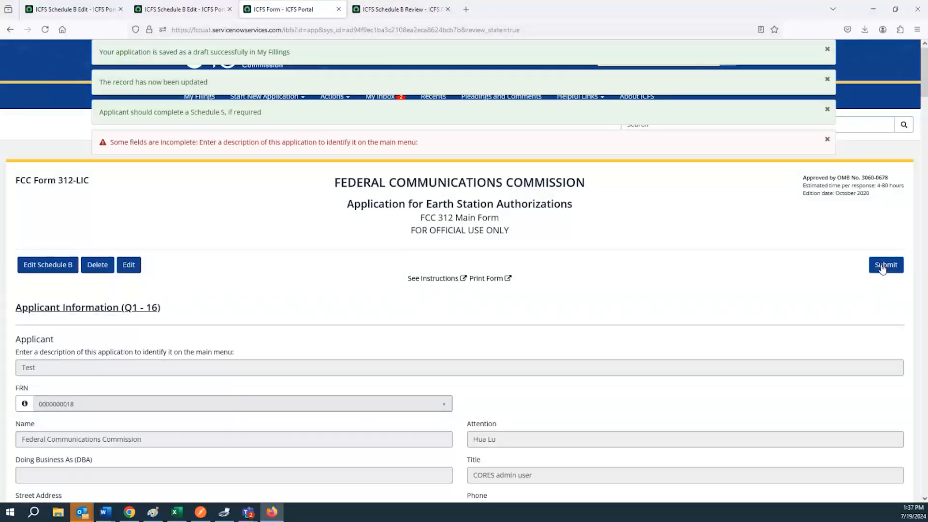
left_click(883, 269)
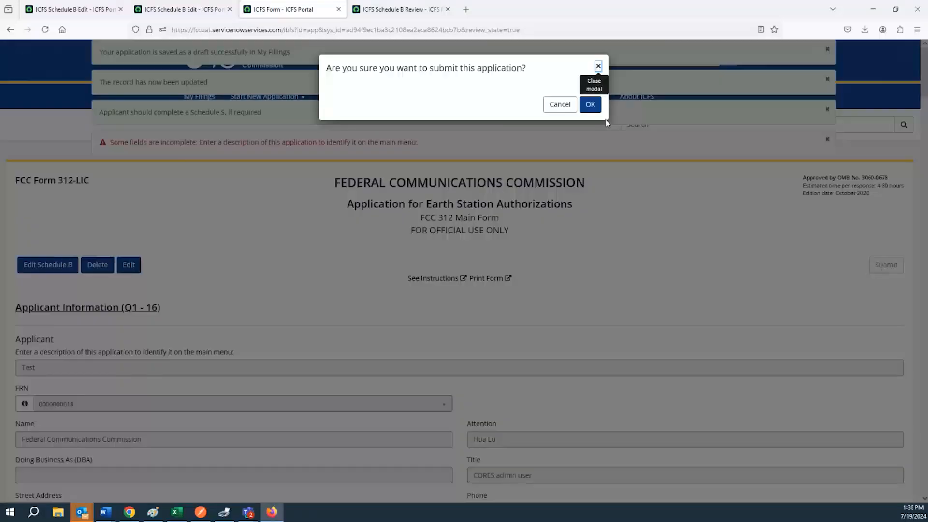
left_click(592, 106)
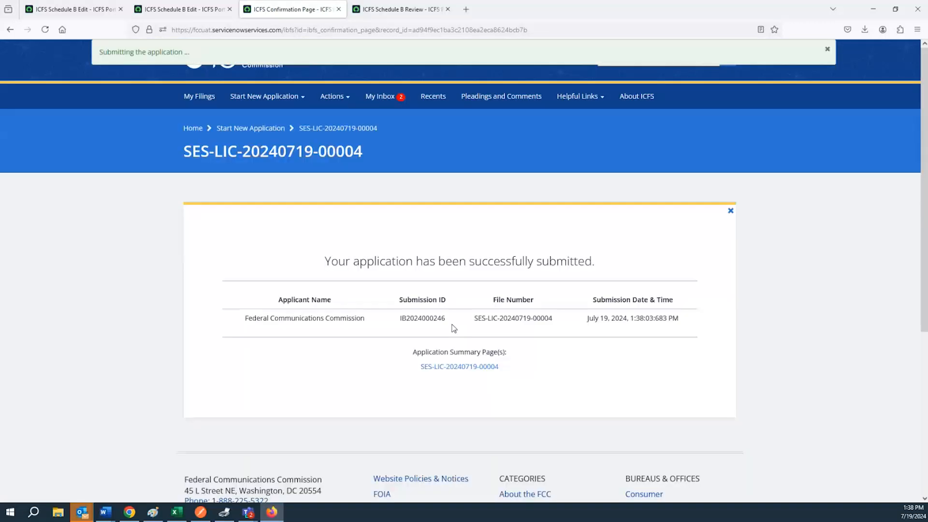
Step: Open the submitted application's summary and select its call sign E240038 and file number
left_click_drag(323, 265, 605, 272)
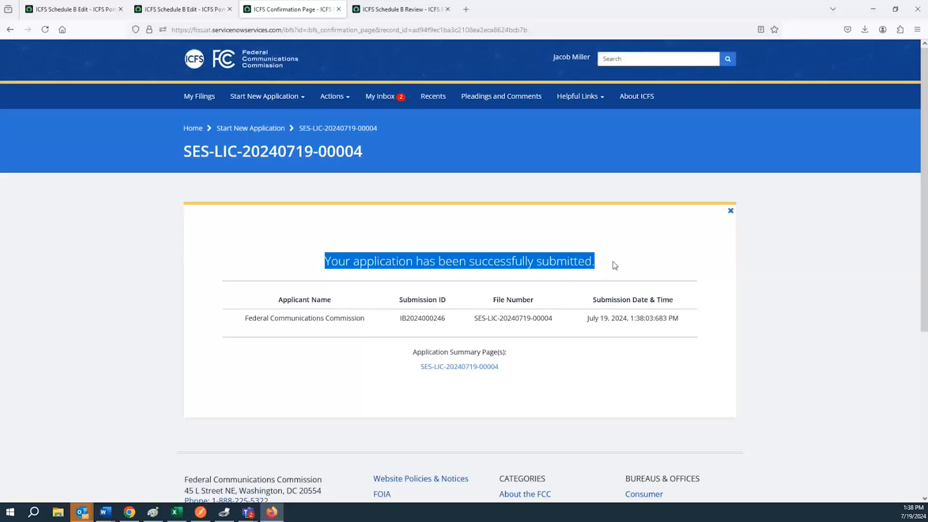
left_click(460, 367)
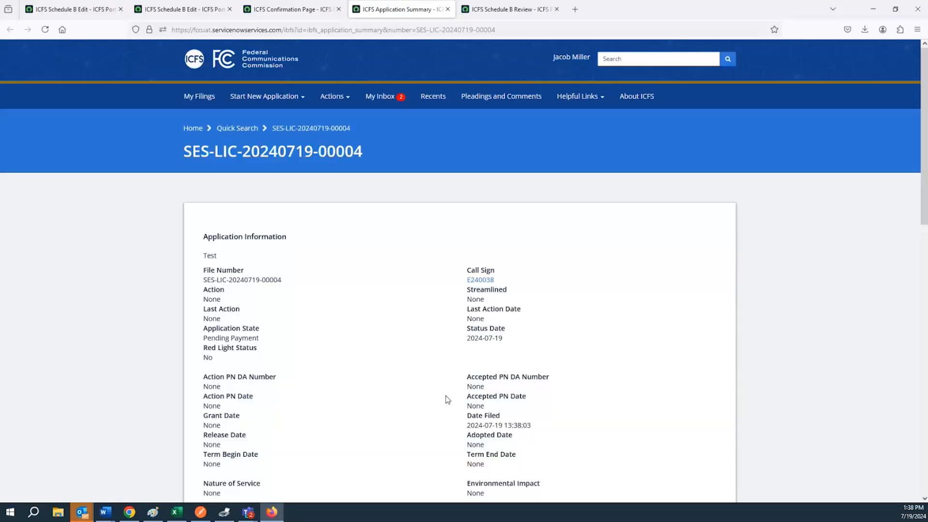
left_click_drag(498, 280, 466, 281)
triple_click(262, 282)
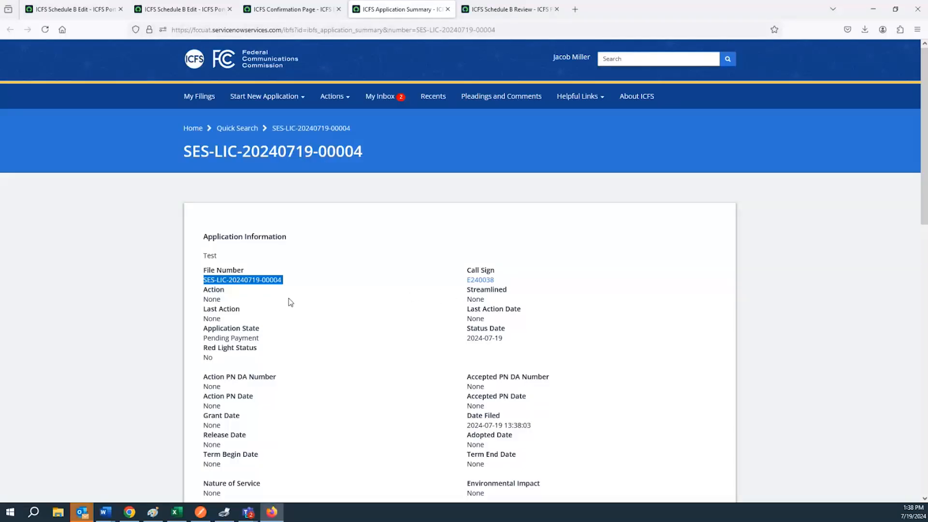
triple_click(247, 278)
Step: Open the Schedule B filing document for site Test 7/18 as an HTML page
scroll(266, 276, "down", 3)
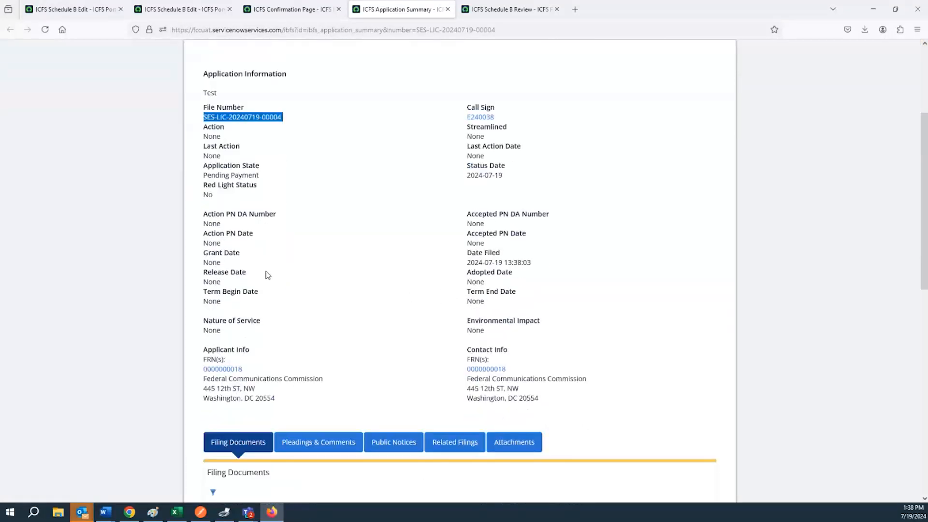
scroll(267, 276, "down", 3)
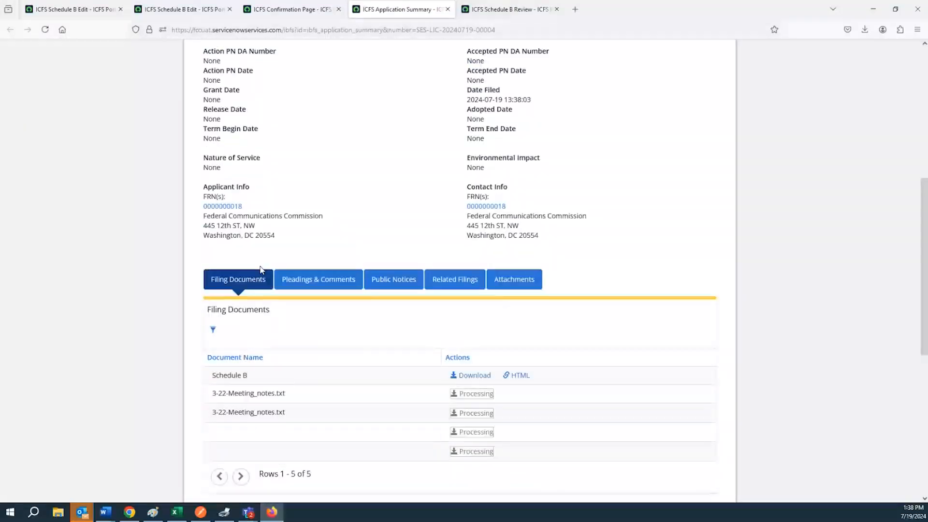
scroll(307, 224, "down", 2)
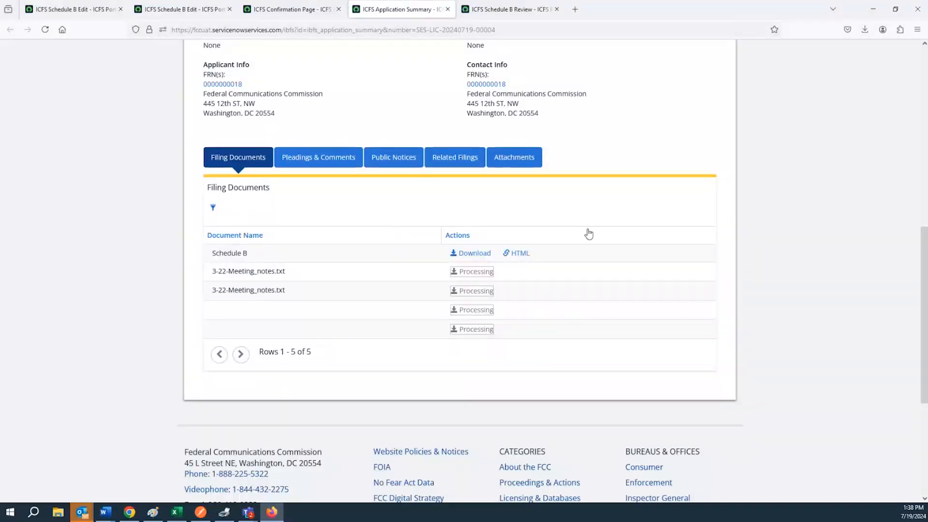
left_click(523, 253)
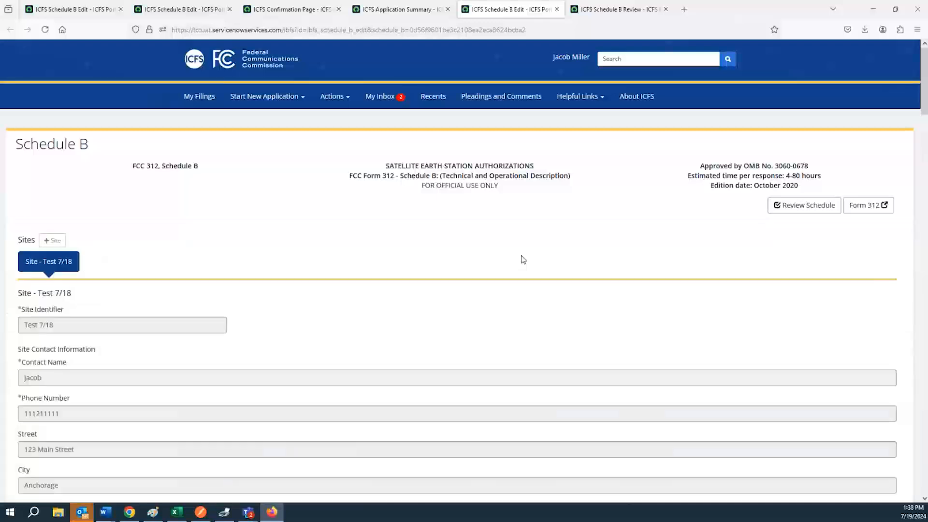
Step: Look over the Schedule B page and open its Review Schedule view for Test 7/18
scroll(524, 258, "down", 1)
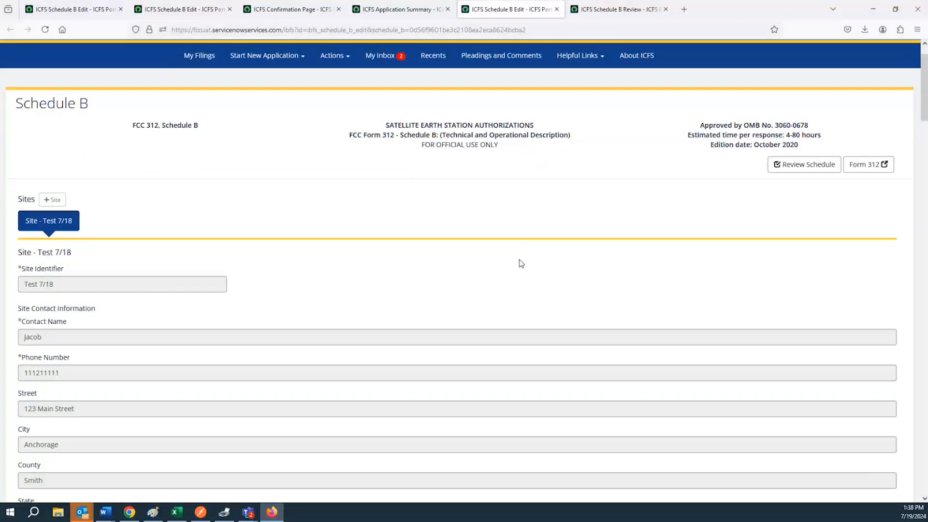
scroll(522, 261, "down", 1)
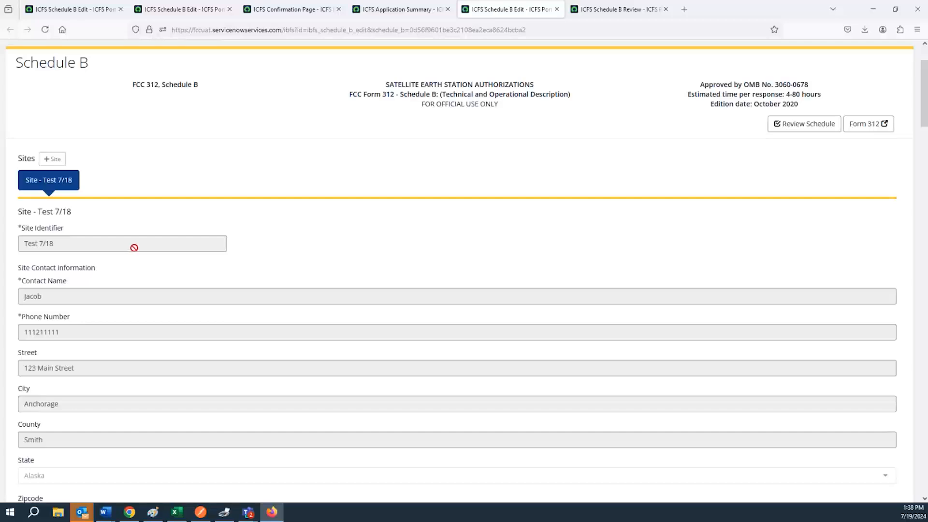
scroll(135, 251, "down", 5)
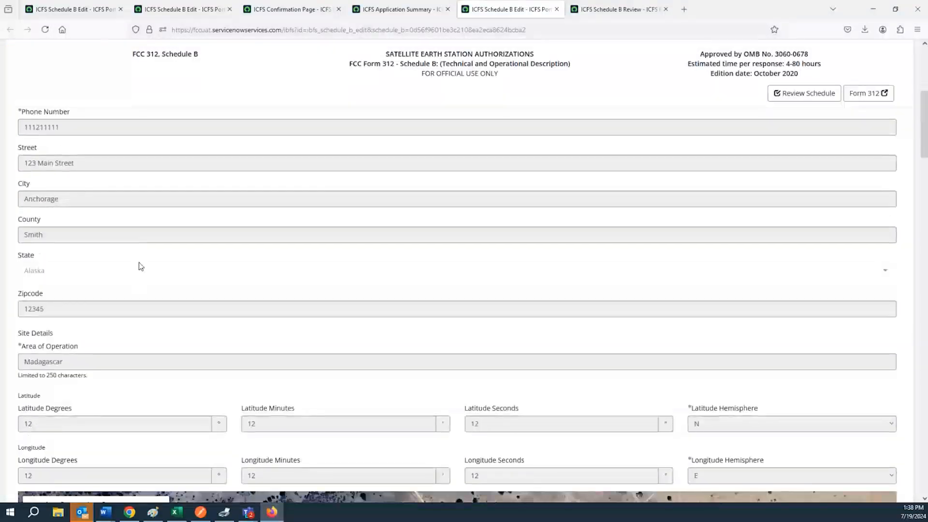
scroll(138, 270, "down", 4)
scroll(136, 273, "up", 10)
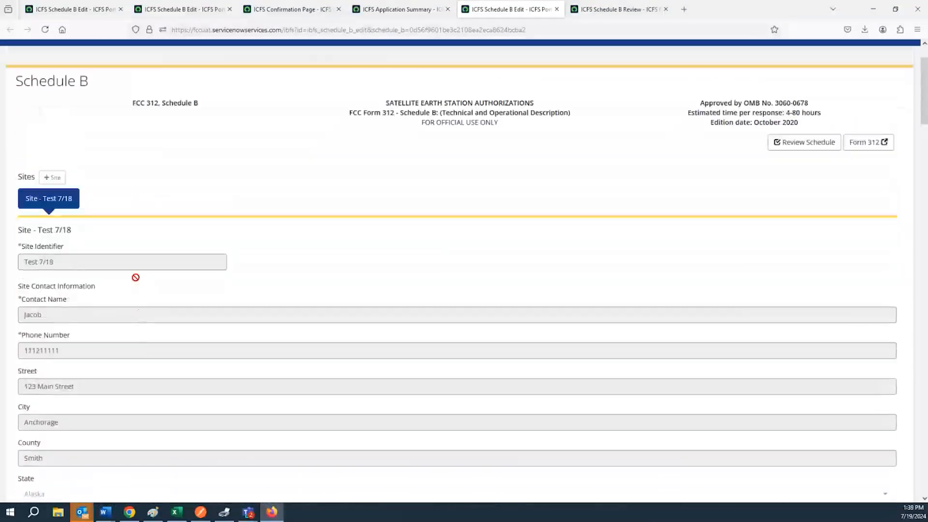
scroll(135, 278, "up", 2)
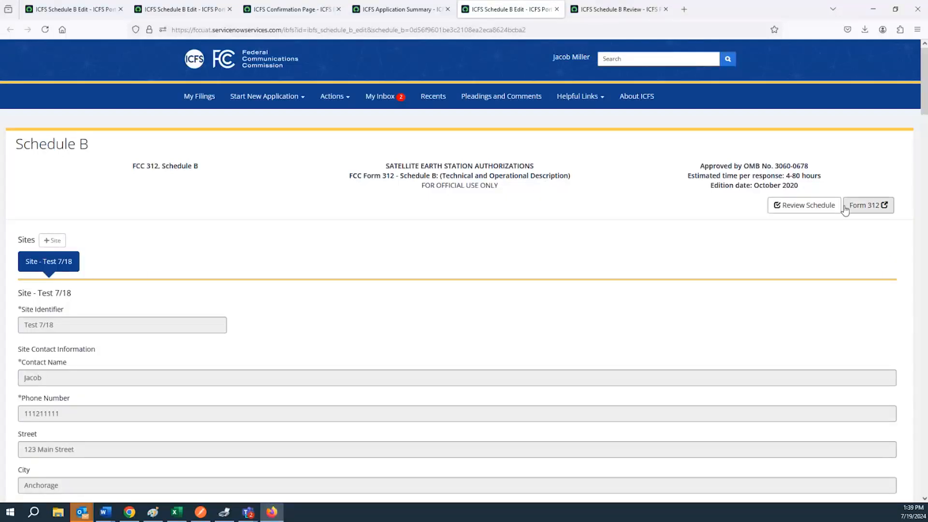
left_click(806, 208)
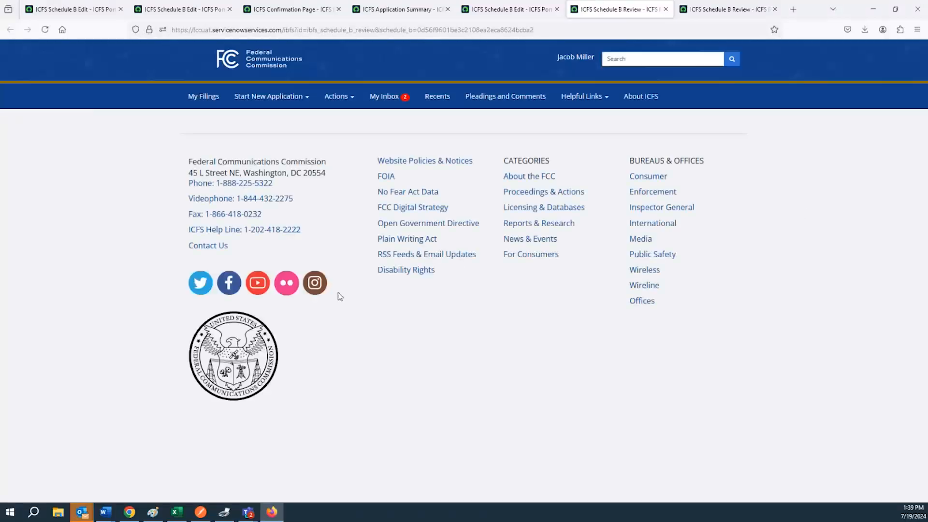
Step: Scroll through the Schedule B review and download it as a PDF
scroll(105, 298, "down", 2)
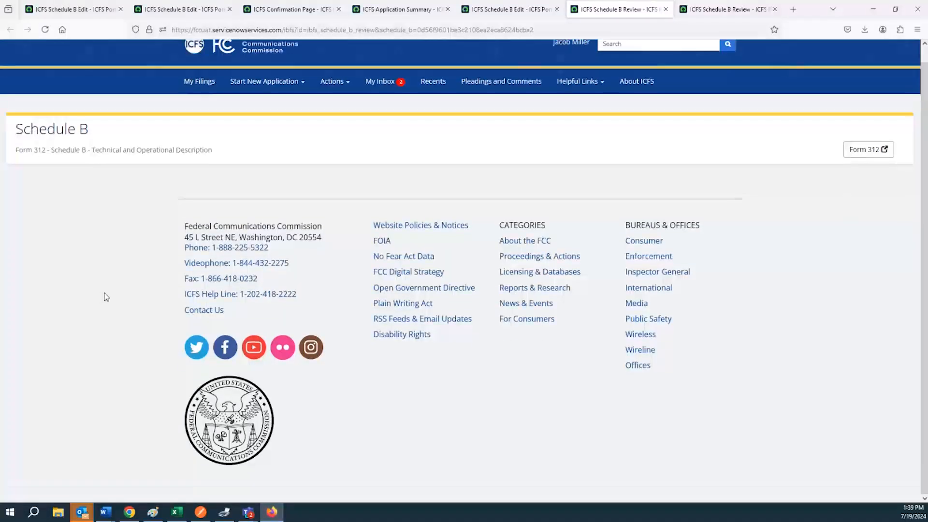
scroll(121, 299, "down", 1)
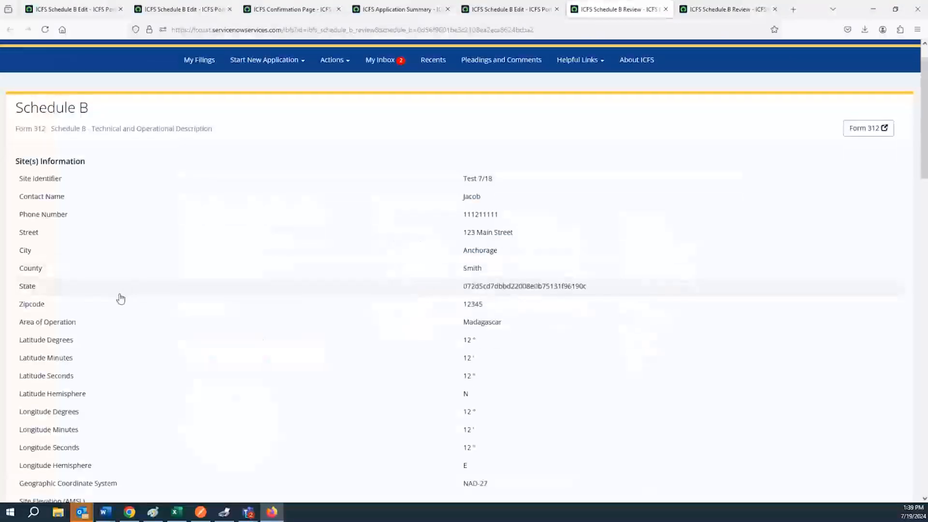
scroll(121, 299, "down", 20)
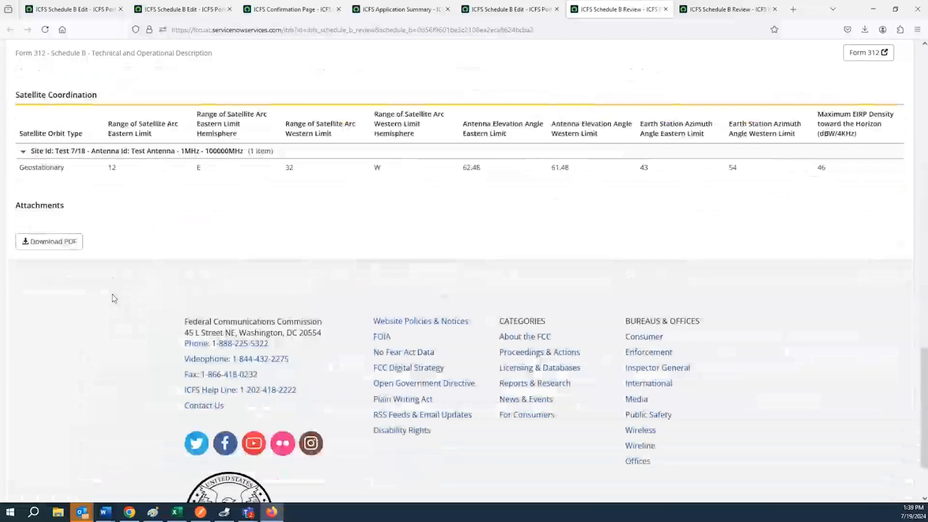
left_click(68, 228)
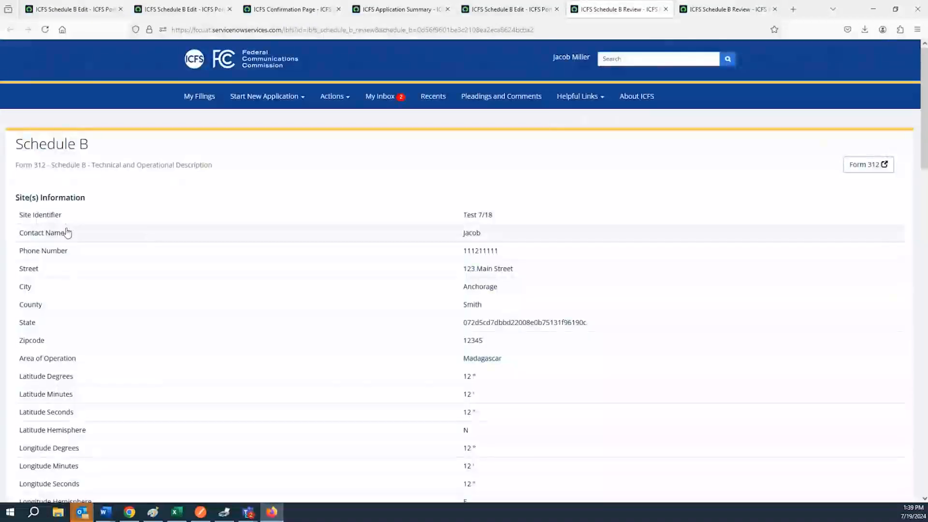
Step: Check the site information in the downloaded generated-1.pdf, then close the PDF
left_click(137, 196)
scroll(84, 219, "up", 1)
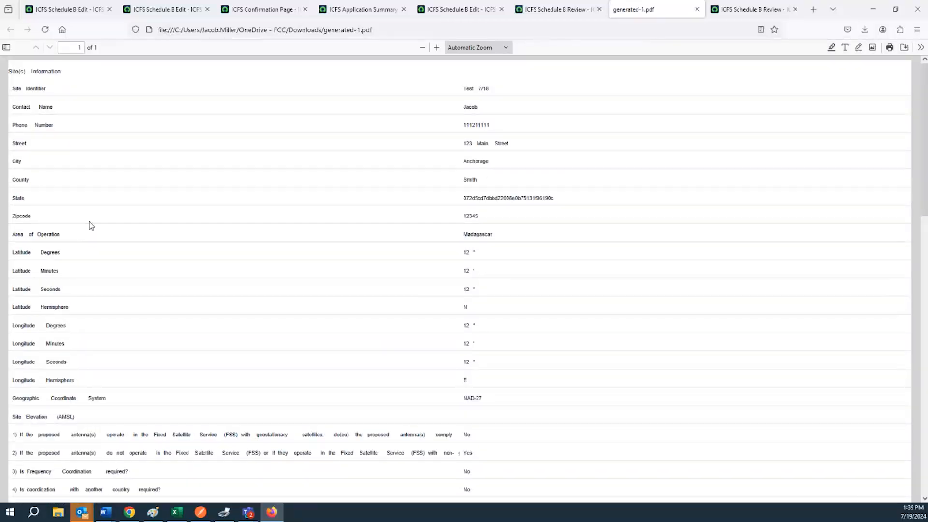
left_click_drag(220, 307, 362, 419)
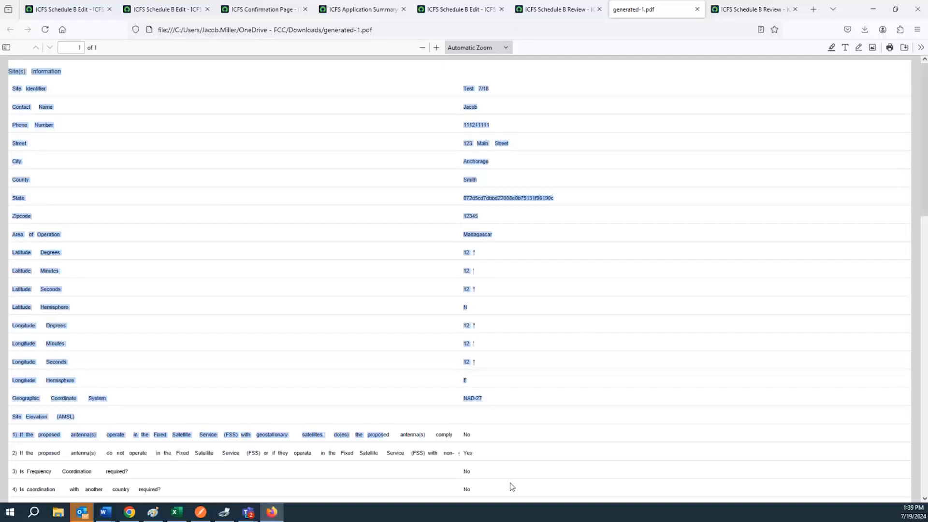
scroll(576, 390, "down", 8)
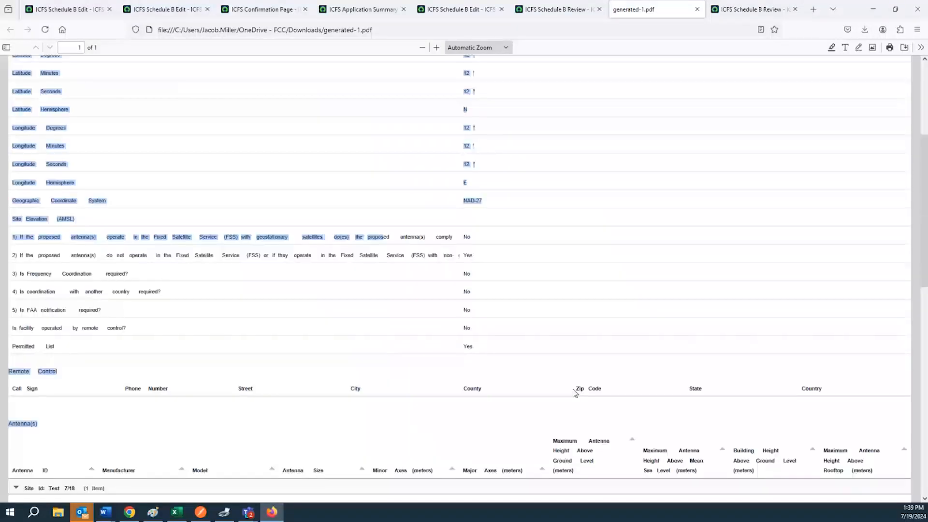
scroll(574, 389, "up", 8)
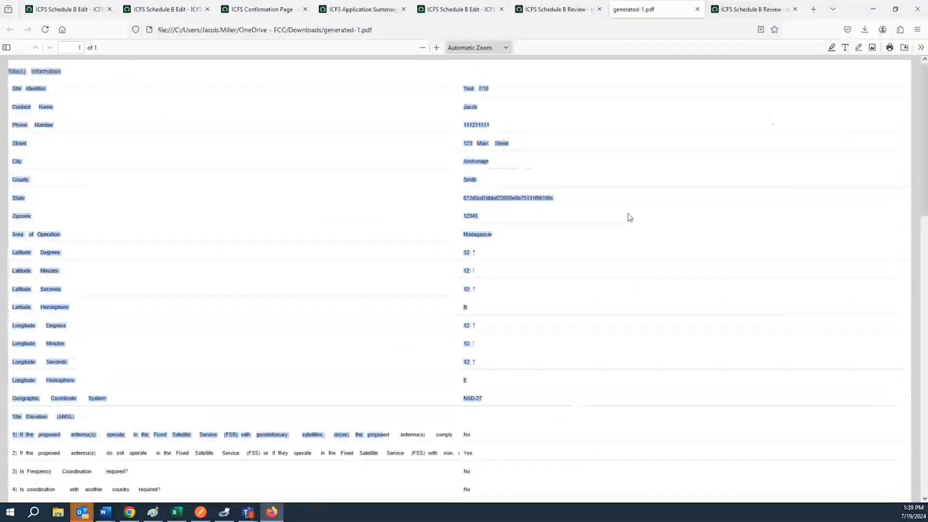
left_click(697, 10)
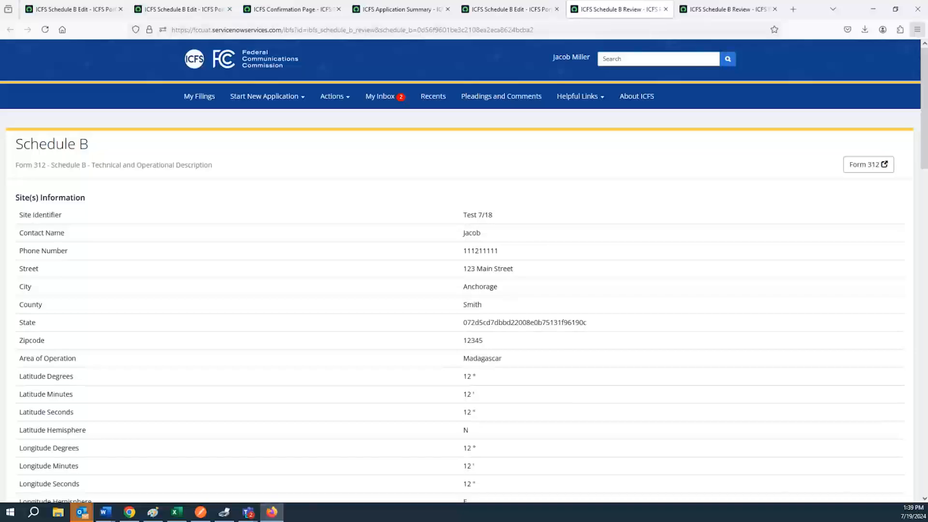
left_click(895, 8)
left_click(423, 68)
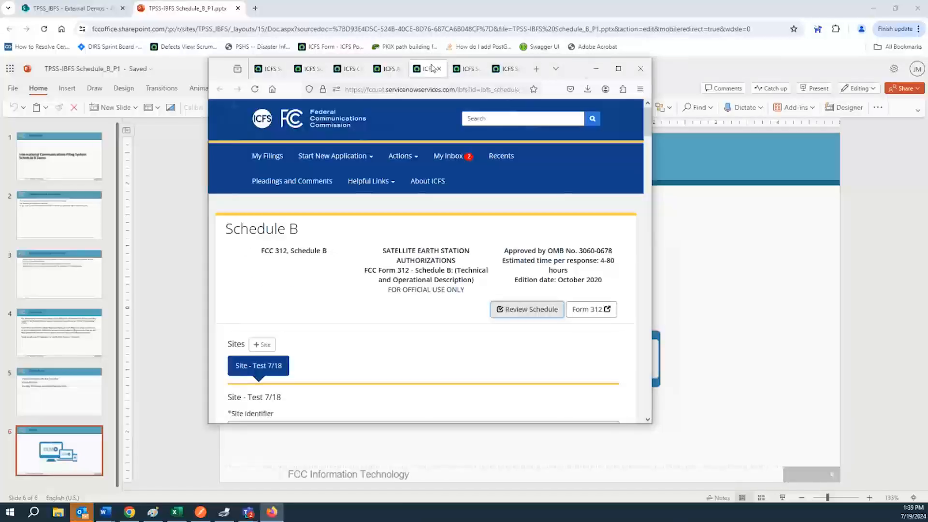
left_click(618, 68)
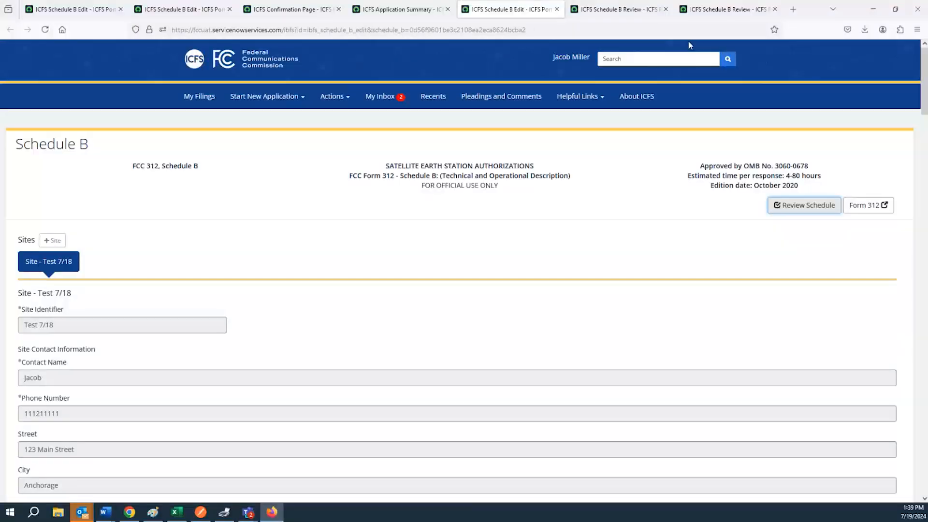
left_click(377, 10)
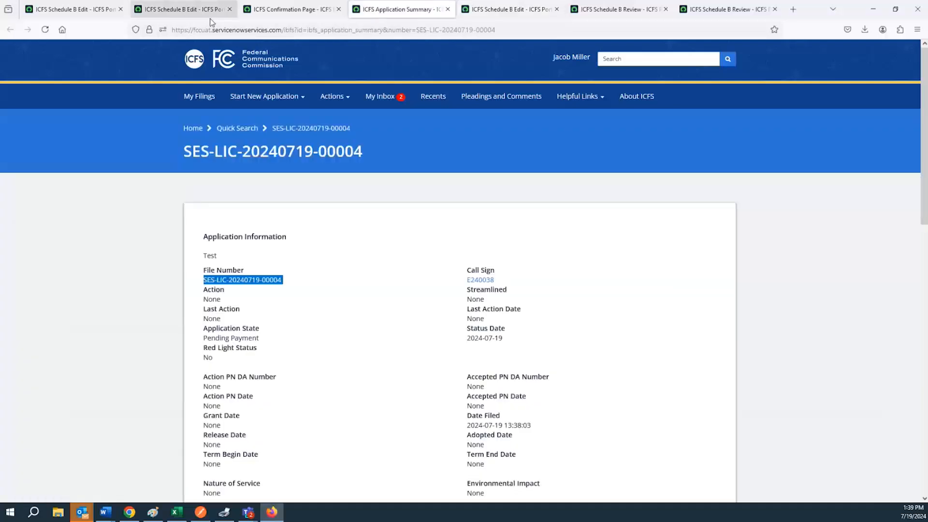
left_click(195, 99)
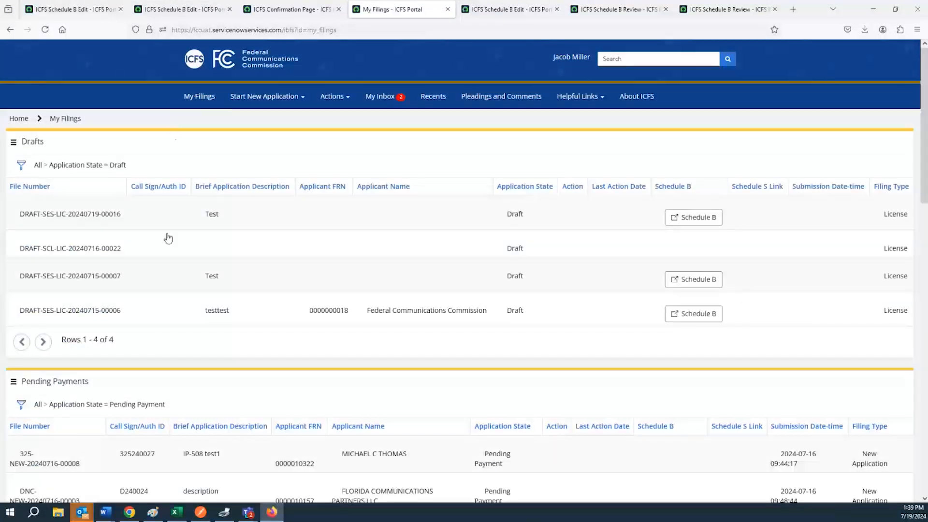
scroll(165, 238, "down", 5)
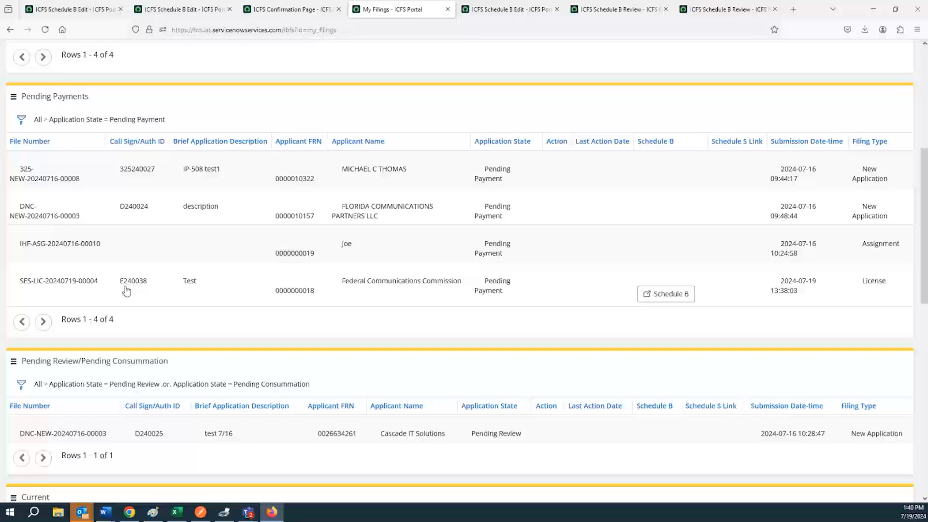
scroll(127, 293, "up", 5)
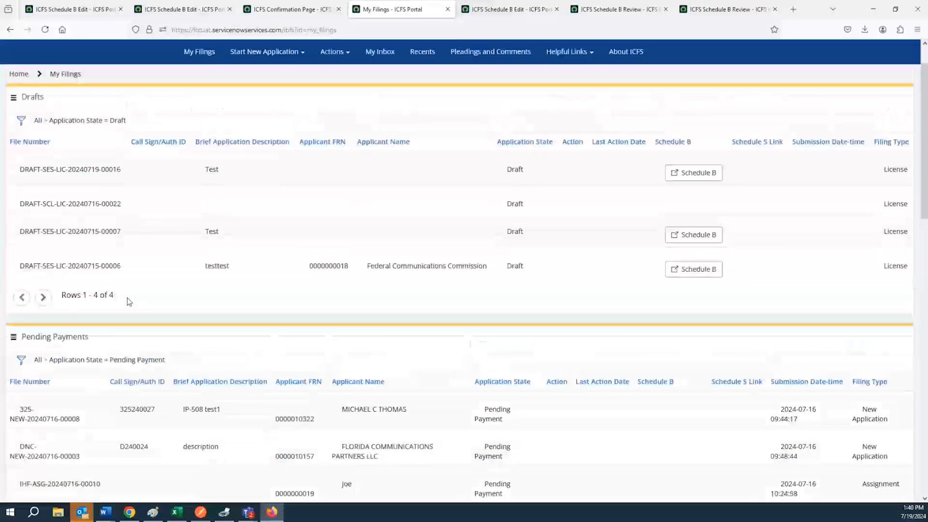
scroll(129, 301, "up", 1)
scroll(129, 315, "down", 3)
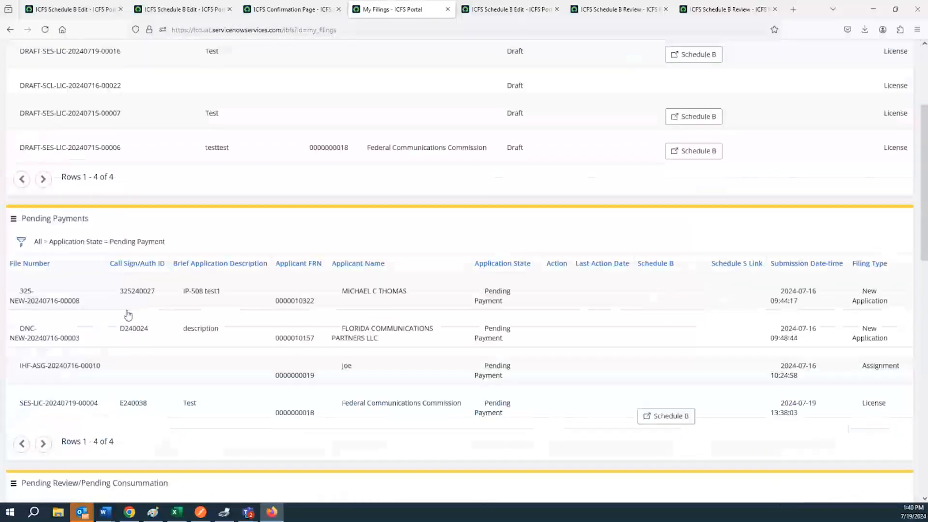
scroll(128, 315, "down", 1)
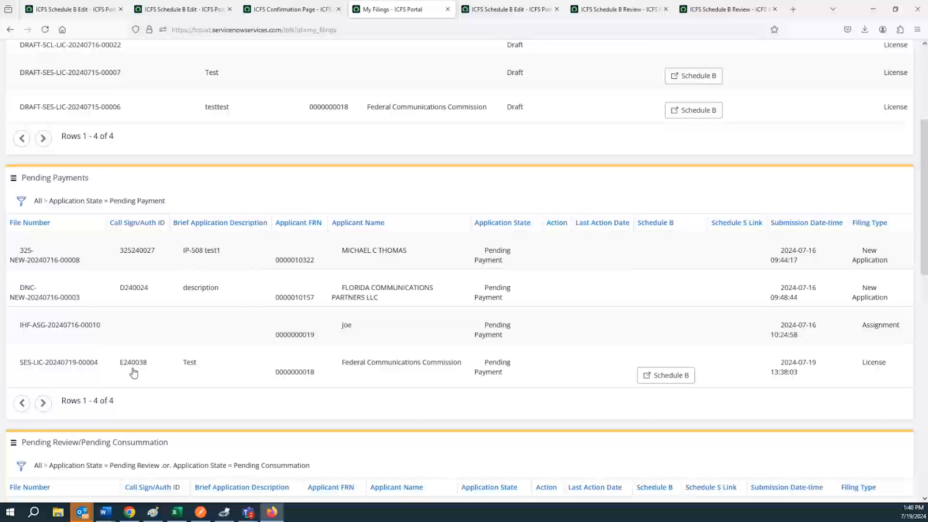
scroll(133, 372, "up", 5)
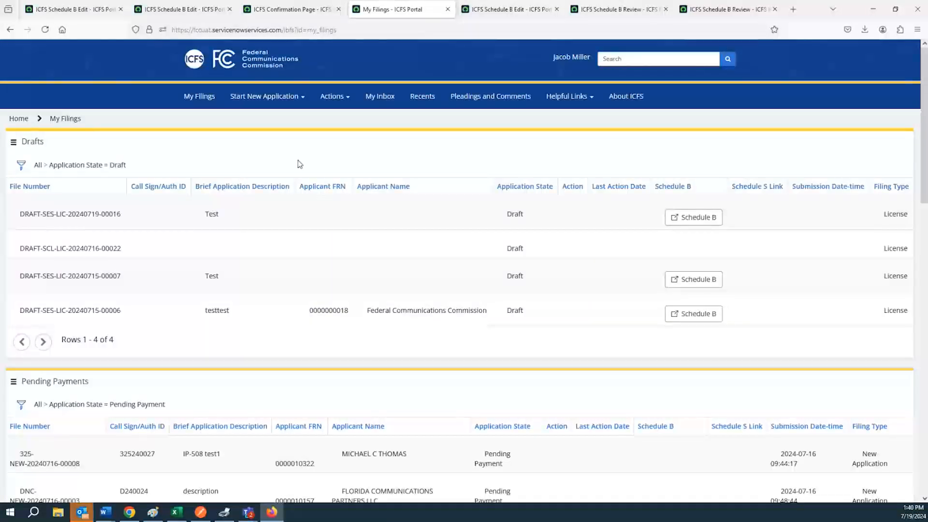
left_click(329, 100)
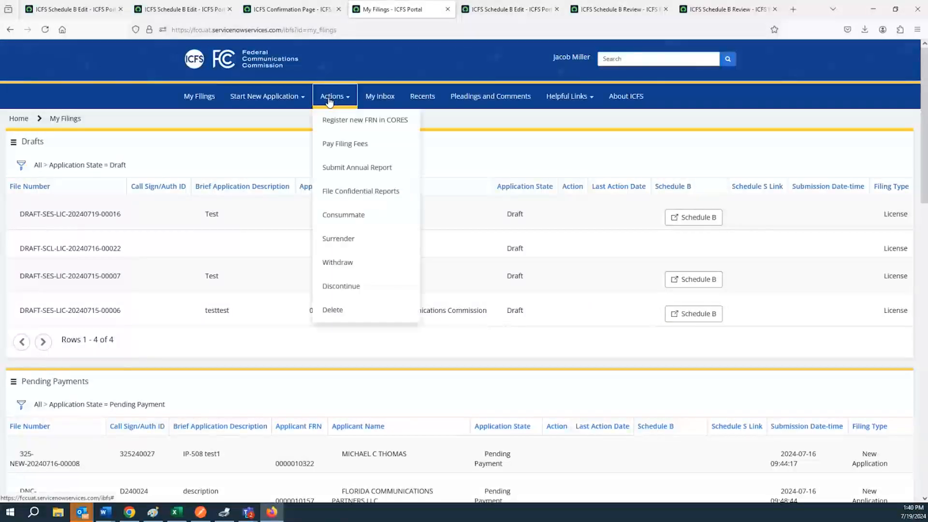
left_click(344, 150)
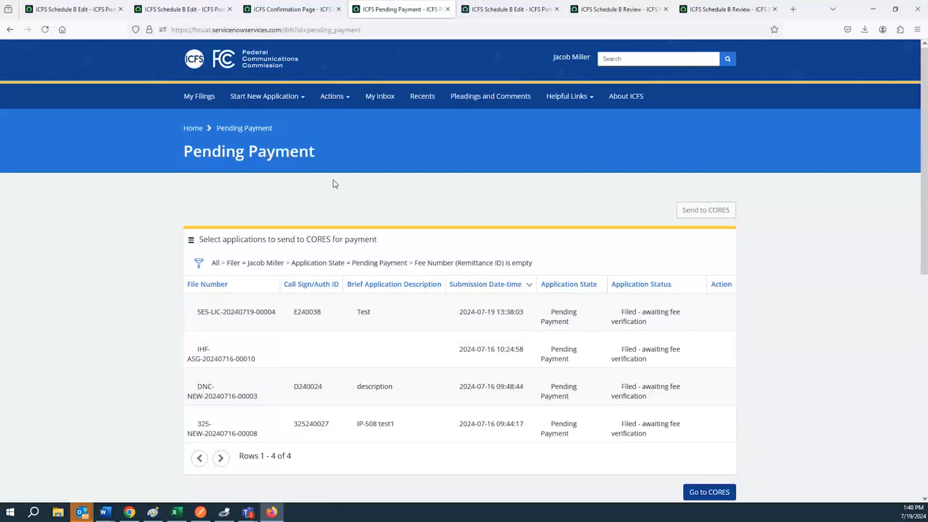
left_click(346, 321)
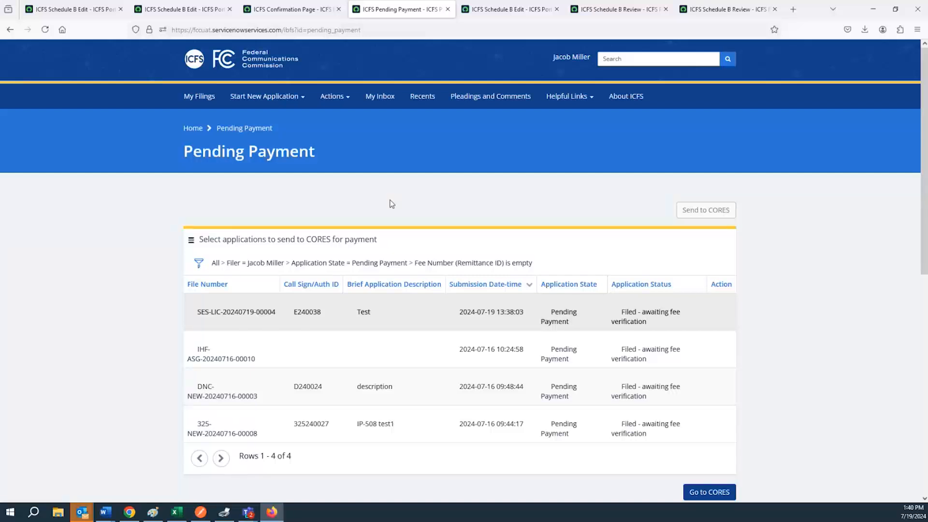
left_click(312, 353)
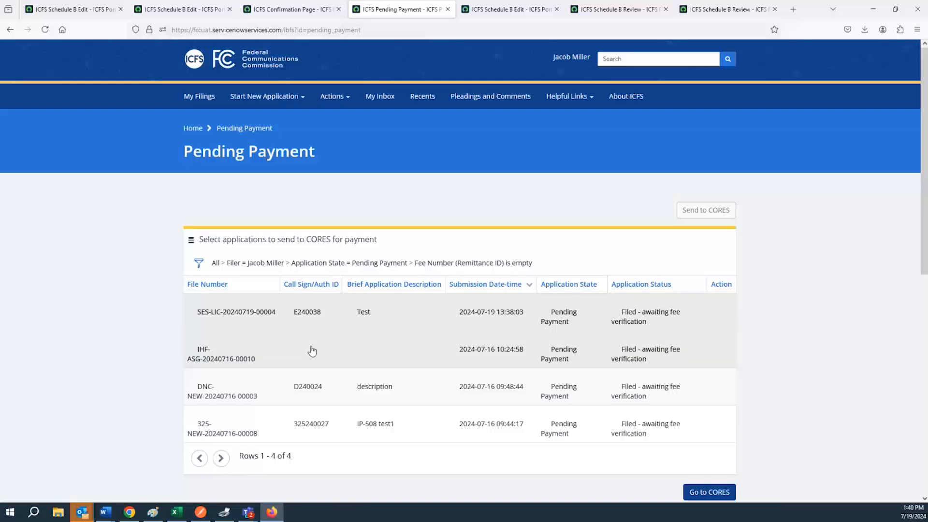
left_click(305, 394)
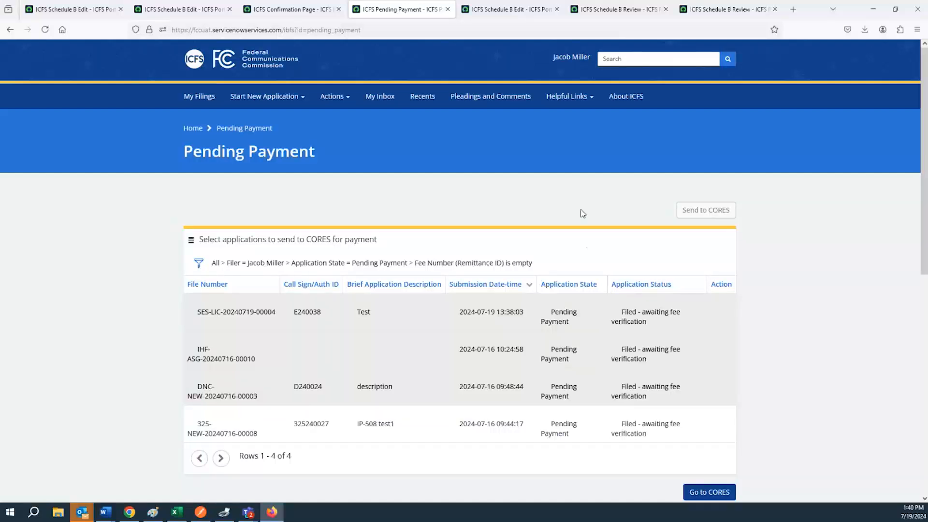
scroll(585, 243, "down", 3)
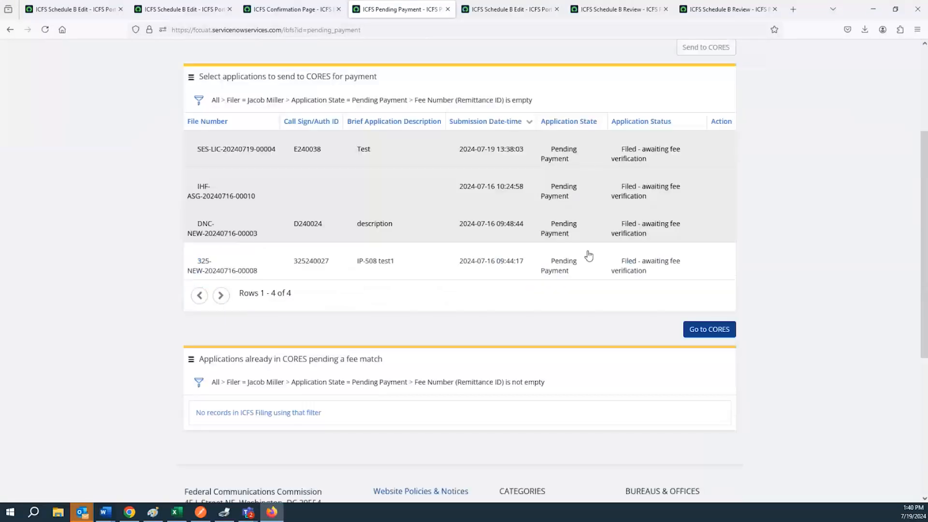
Step: Send the selected applications to CORES, then return to the ICFS Pending Payment tab
left_click(719, 331)
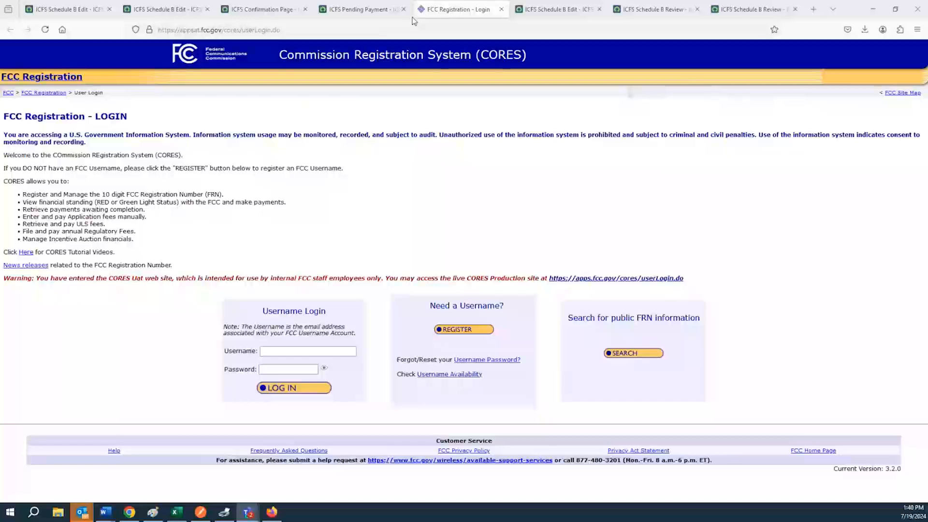
left_click_drag(402, 10, 408, 18)
left_click(387, 10)
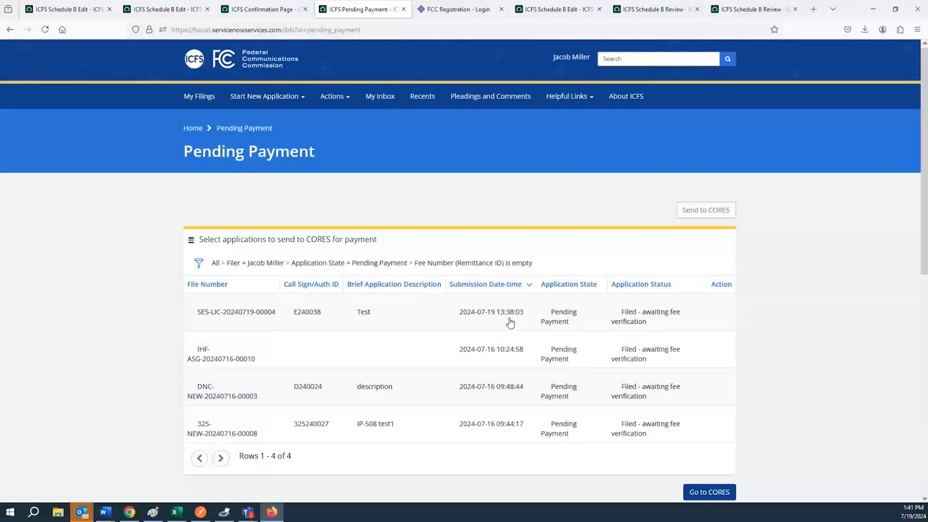
scroll(510, 322, "down", 1)
scroll(484, 261, "up", 1)
left_click(892, 9)
left_click(425, 71)
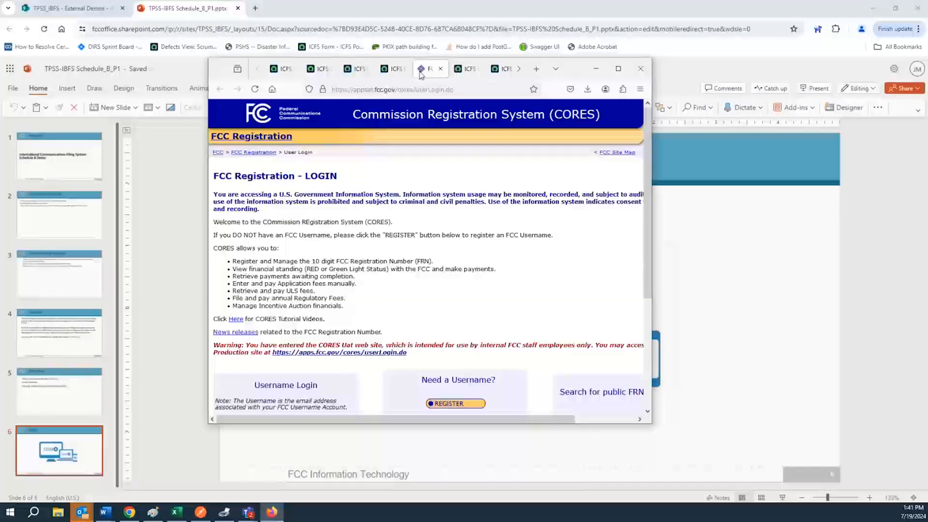
left_click(392, 69)
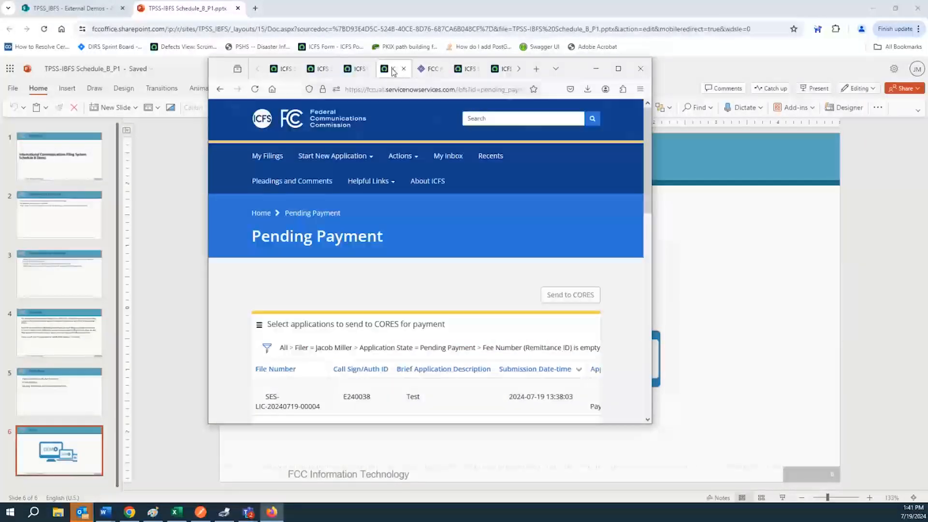
left_click(617, 71)
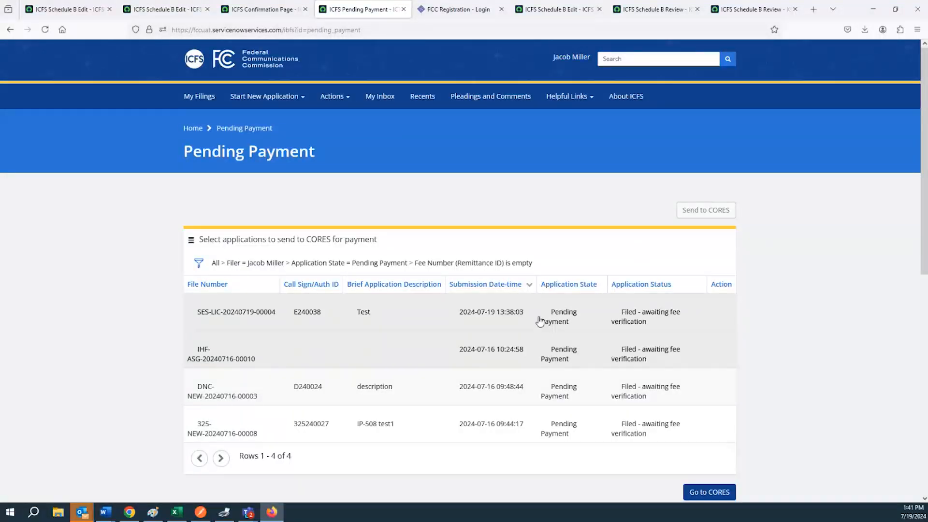
scroll(539, 321, "down", 2)
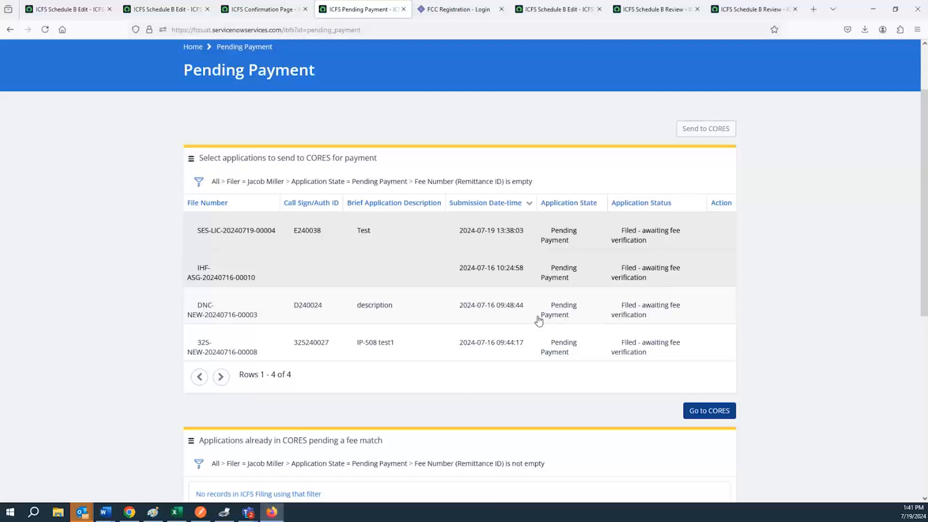
scroll(539, 320, "down", 3)
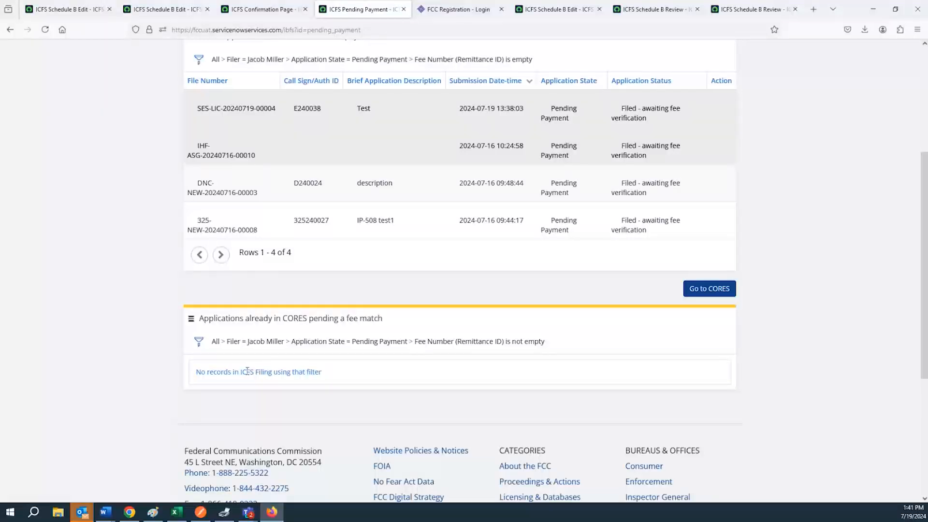
scroll(248, 371, "up", 3)
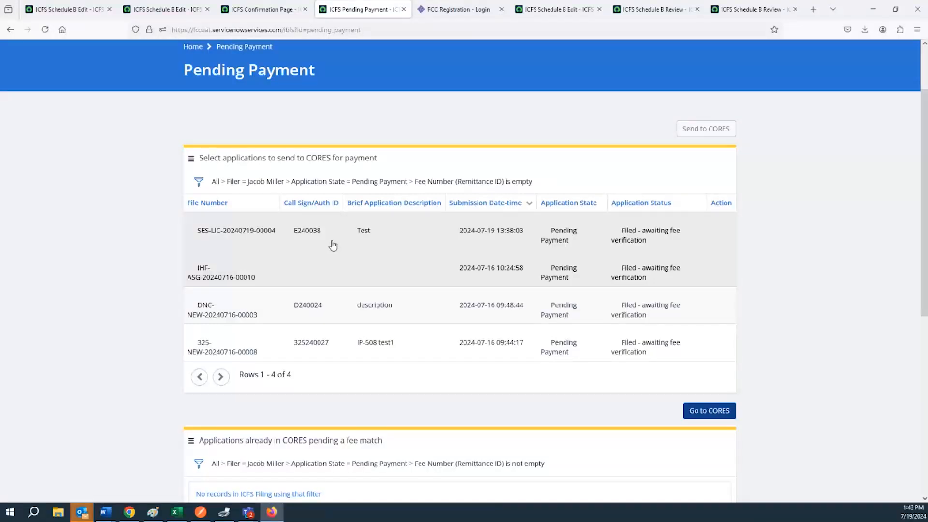
scroll(333, 246, "down", 2)
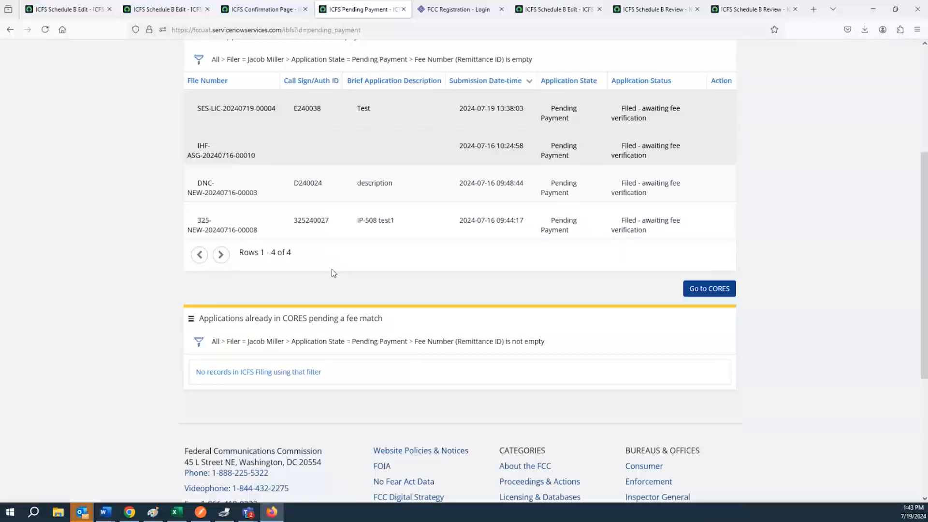
scroll(322, 298, "up", 2)
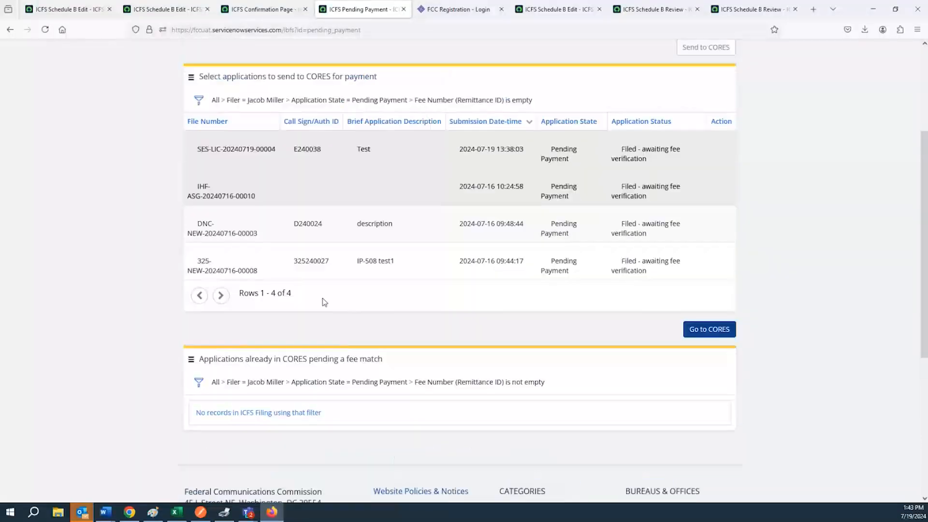
scroll(323, 300, "up", 2)
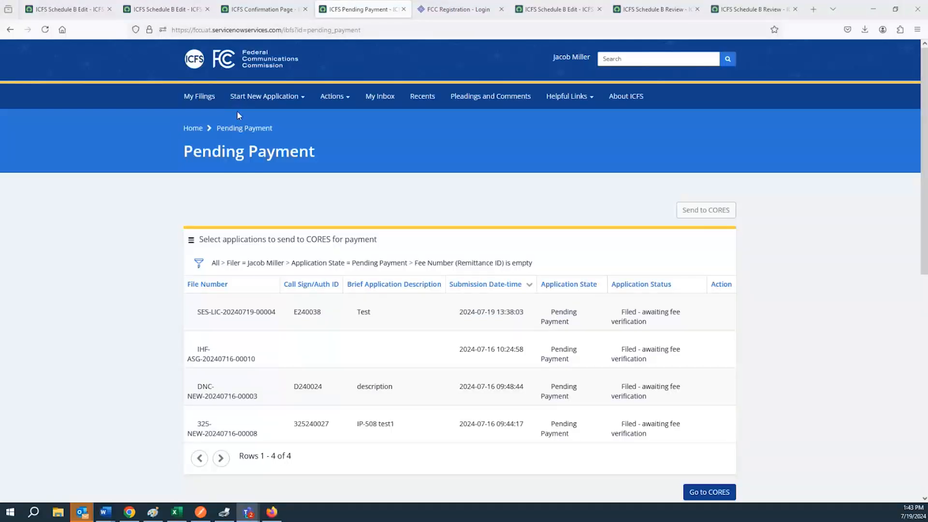
Step: Return to the ICFS home page using the header logo
left_click(194, 65)
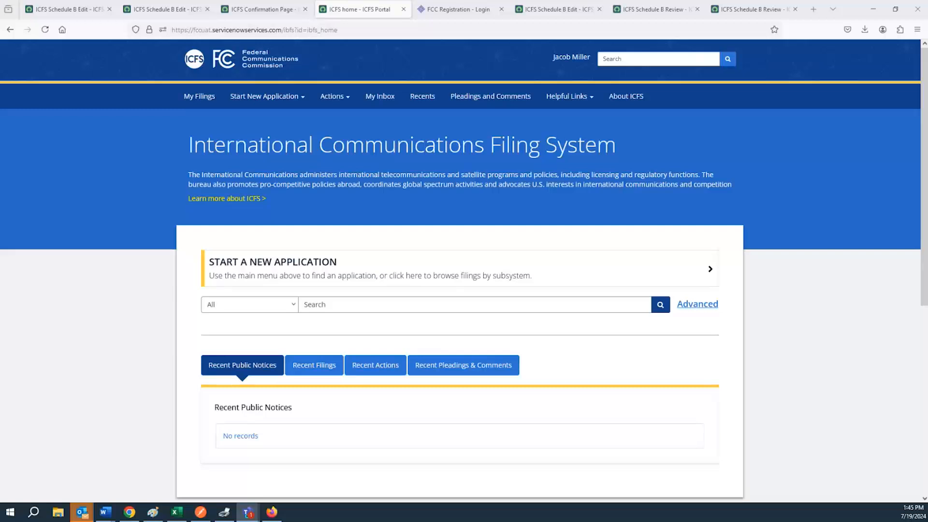
Step: Open My Filings and scroll to view the Drafts and Pending Payments tables
left_click(205, 100)
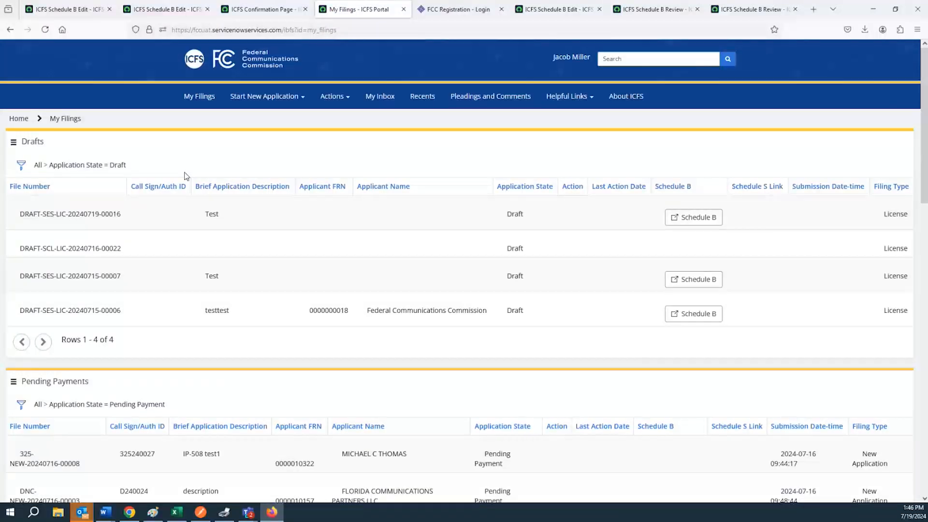
scroll(186, 176, "down", 1)
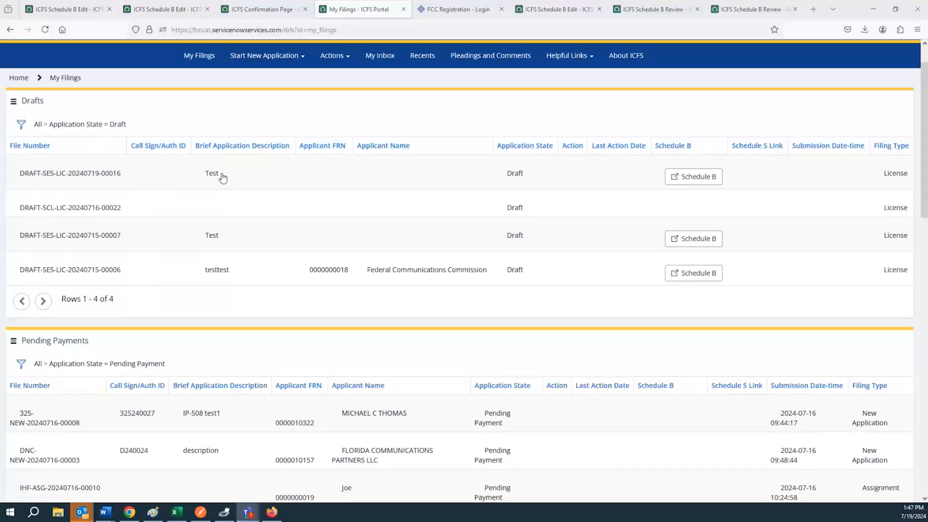
left_click(670, 182)
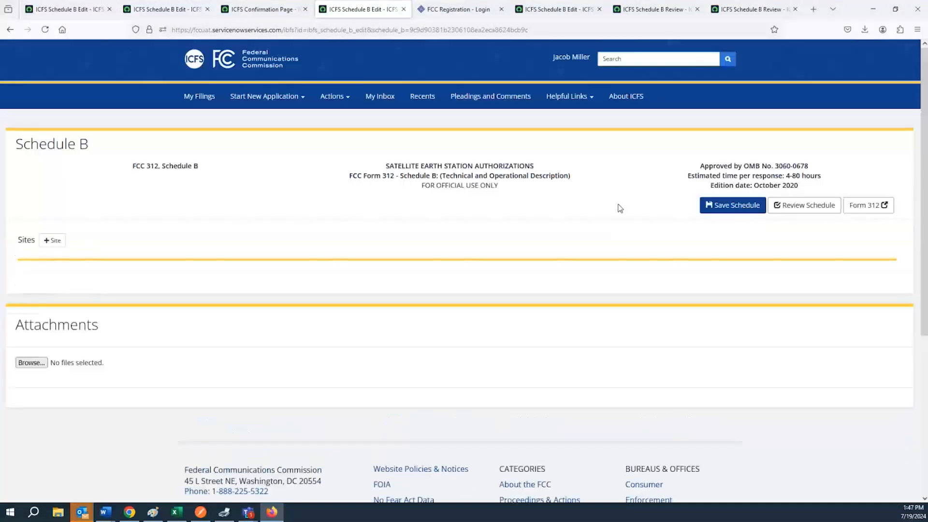
left_click(57, 244)
left_click(57, 244)
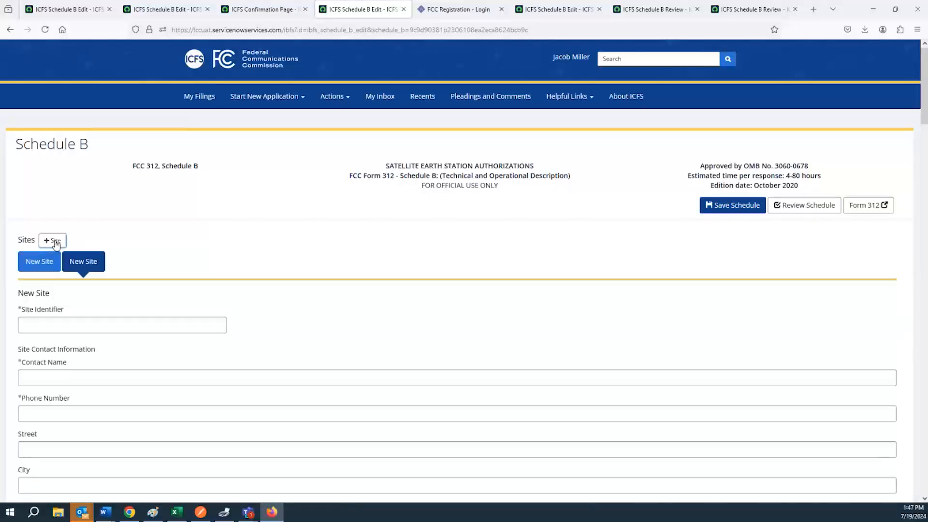
scroll(923, 128, "down", 3)
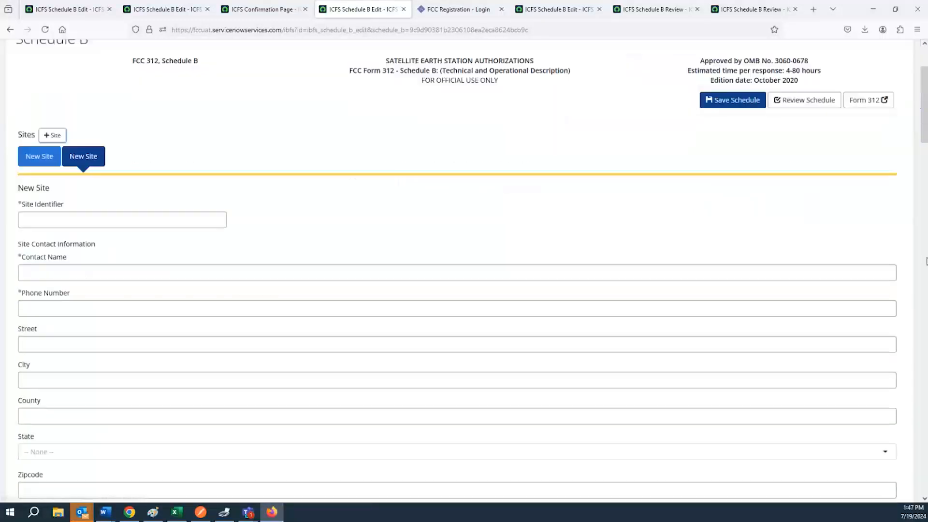
left_click_drag(923, 130, 883, 432)
scroll(23, 270, "up", 3)
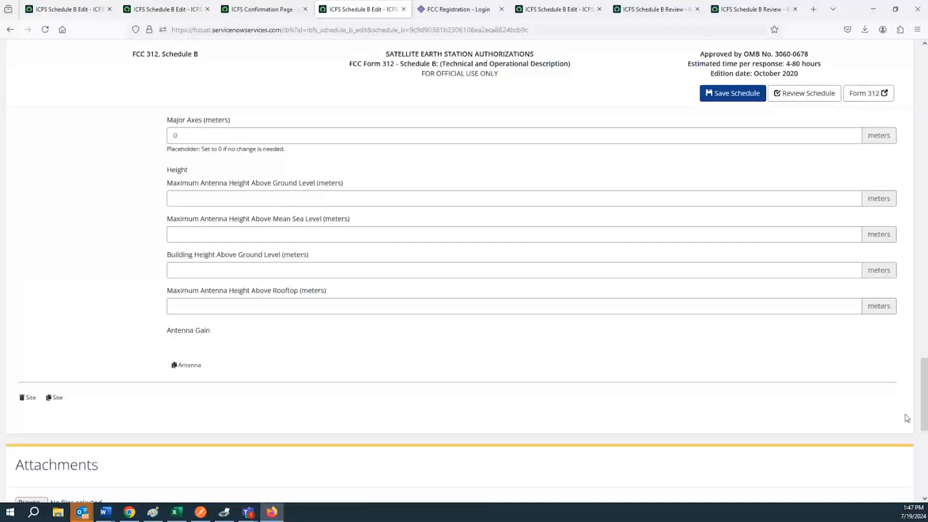
left_click_drag(923, 411, 923, 98)
left_click(9, 30)
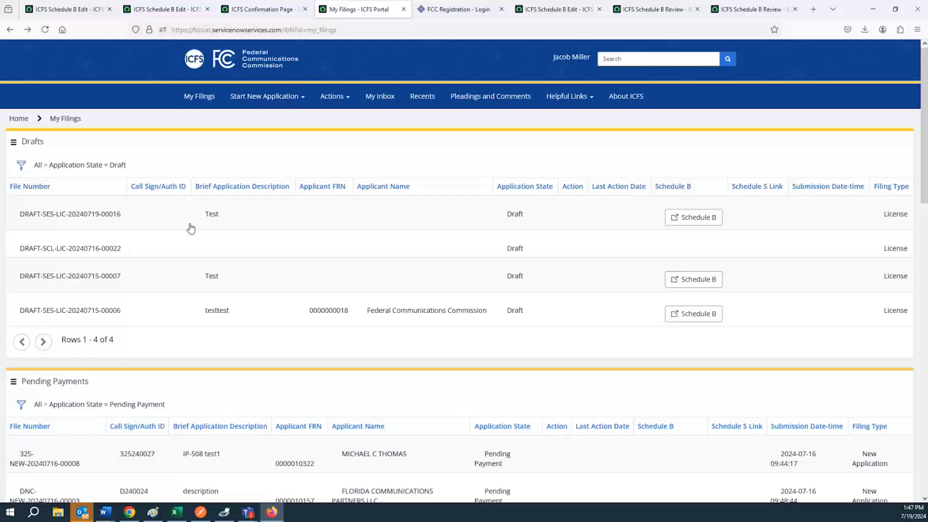
left_click(191, 229)
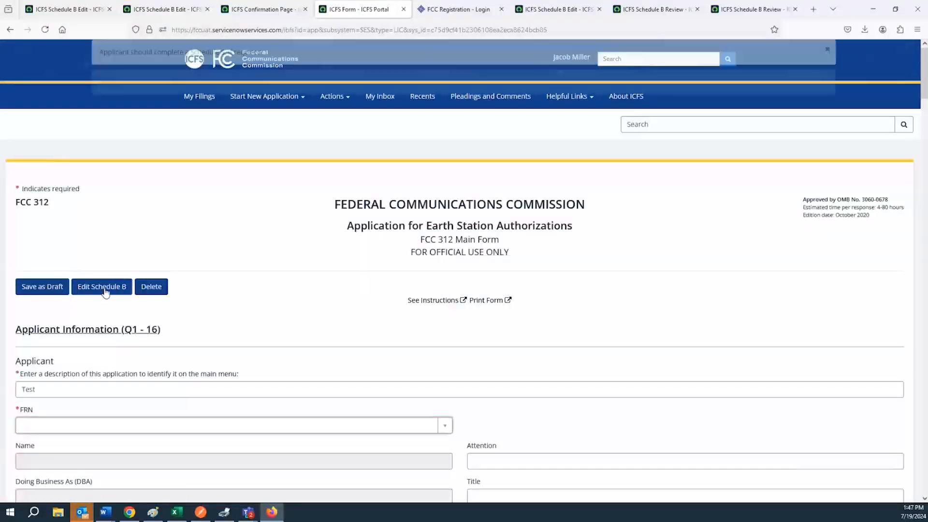
left_click(10, 30)
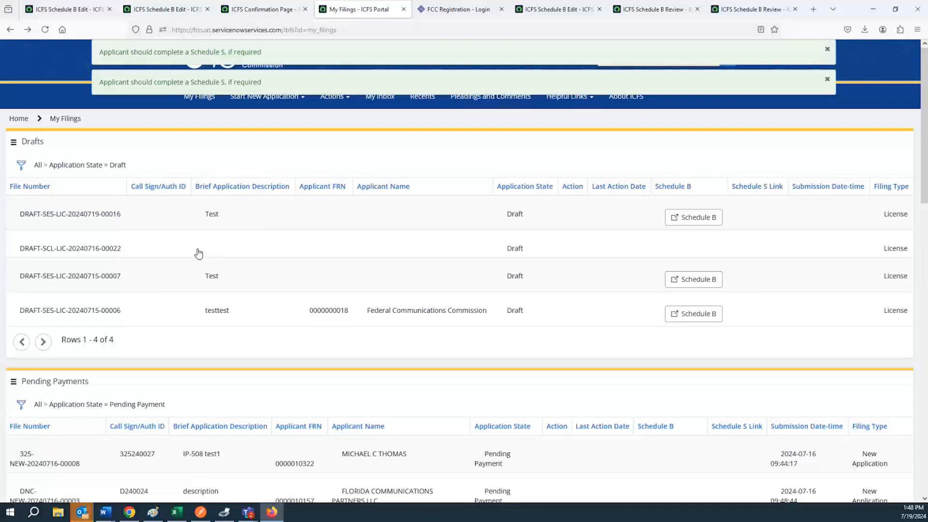
left_click(195, 221)
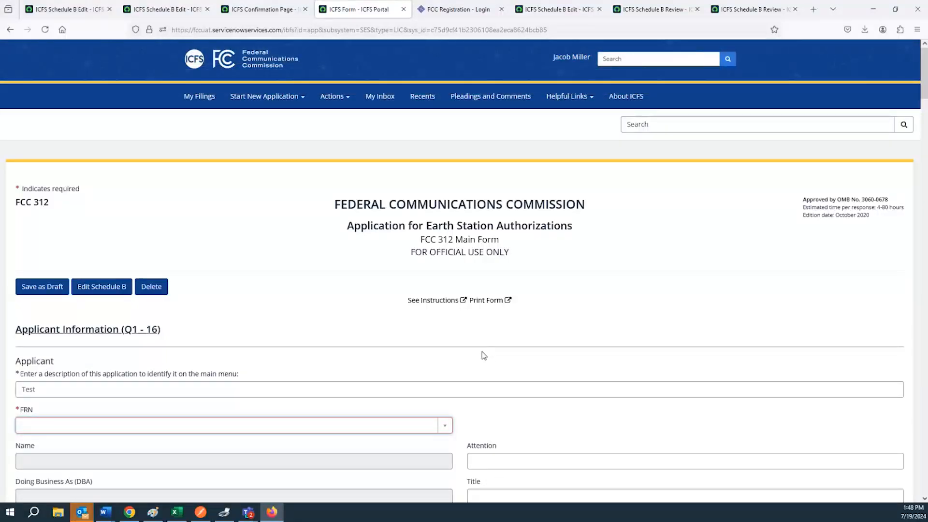
left_click(485, 300)
scroll(484, 306, "down", 8)
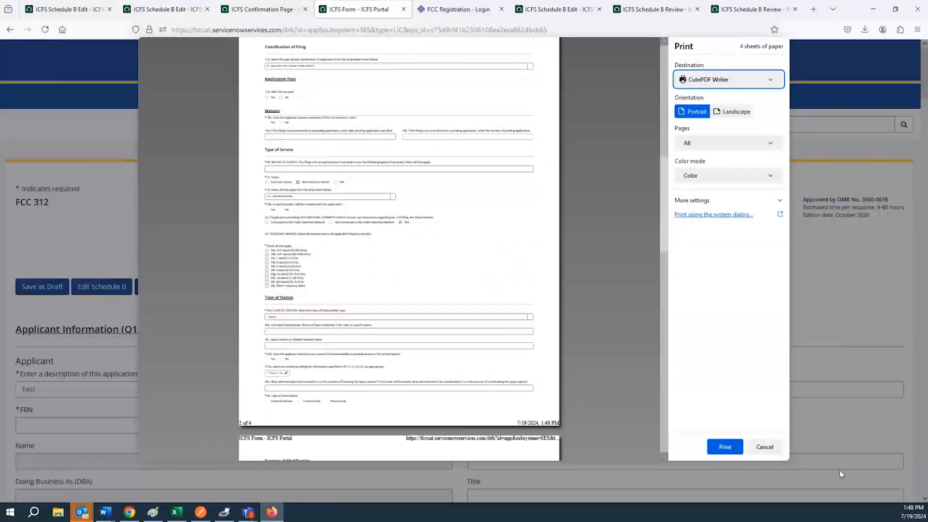
left_click(755, 449)
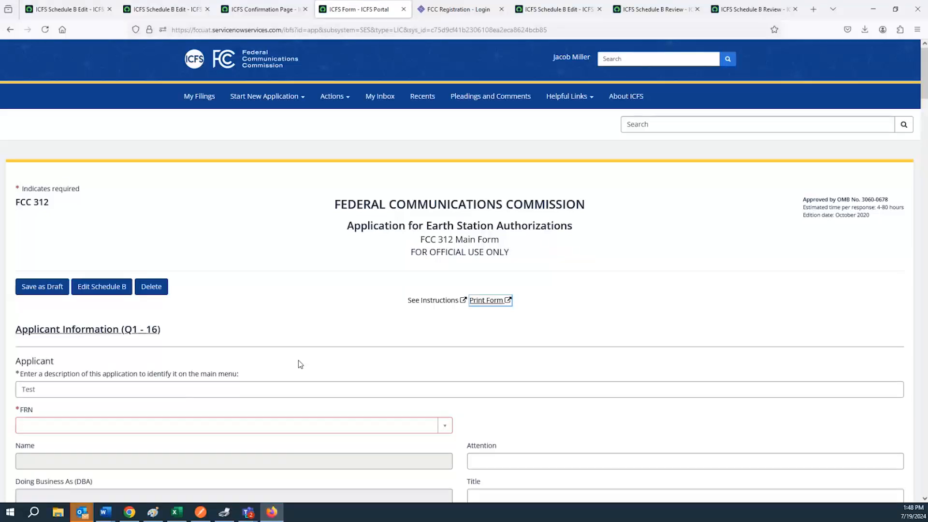
left_click(197, 102)
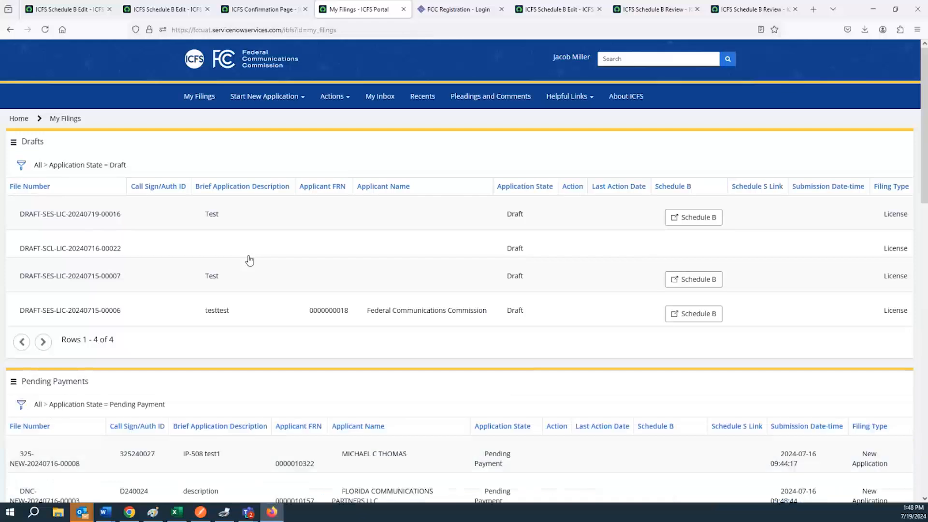